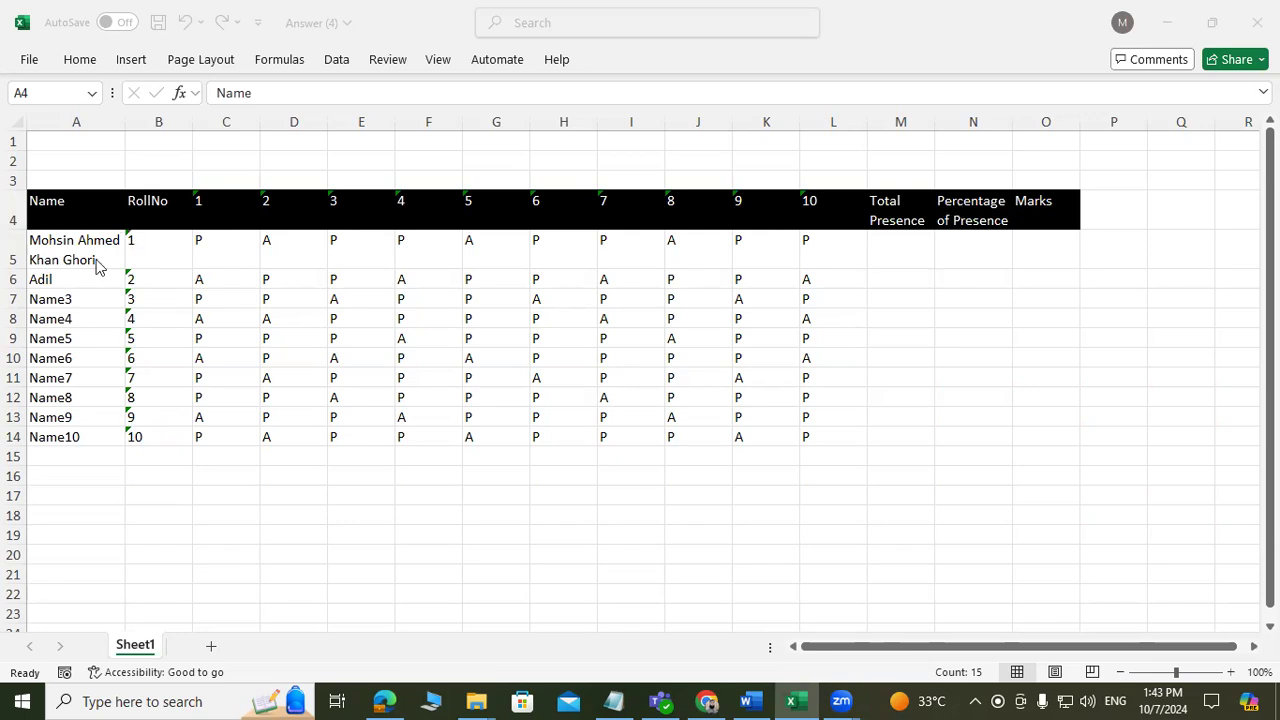
- Review the attendance table's name, roll number, day 1 to 10, total presence, percentage and marks columns
click(77, 122)
click(76, 121)
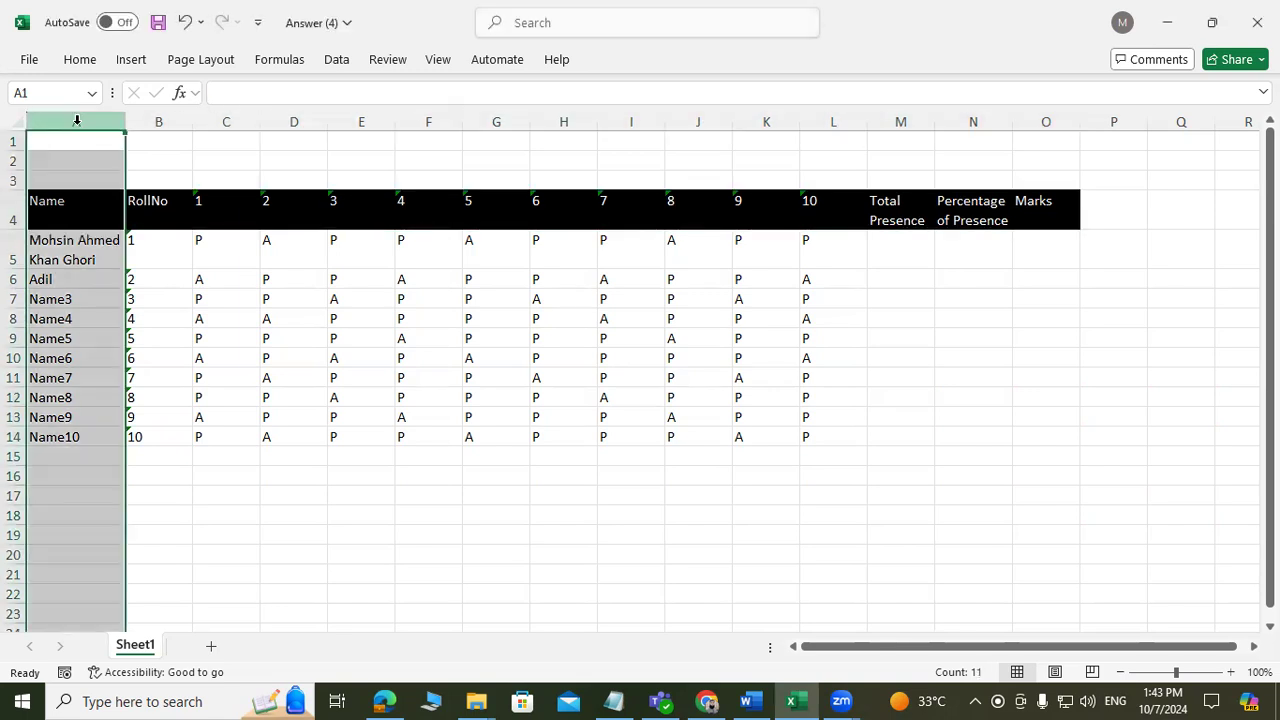
click(174, 121)
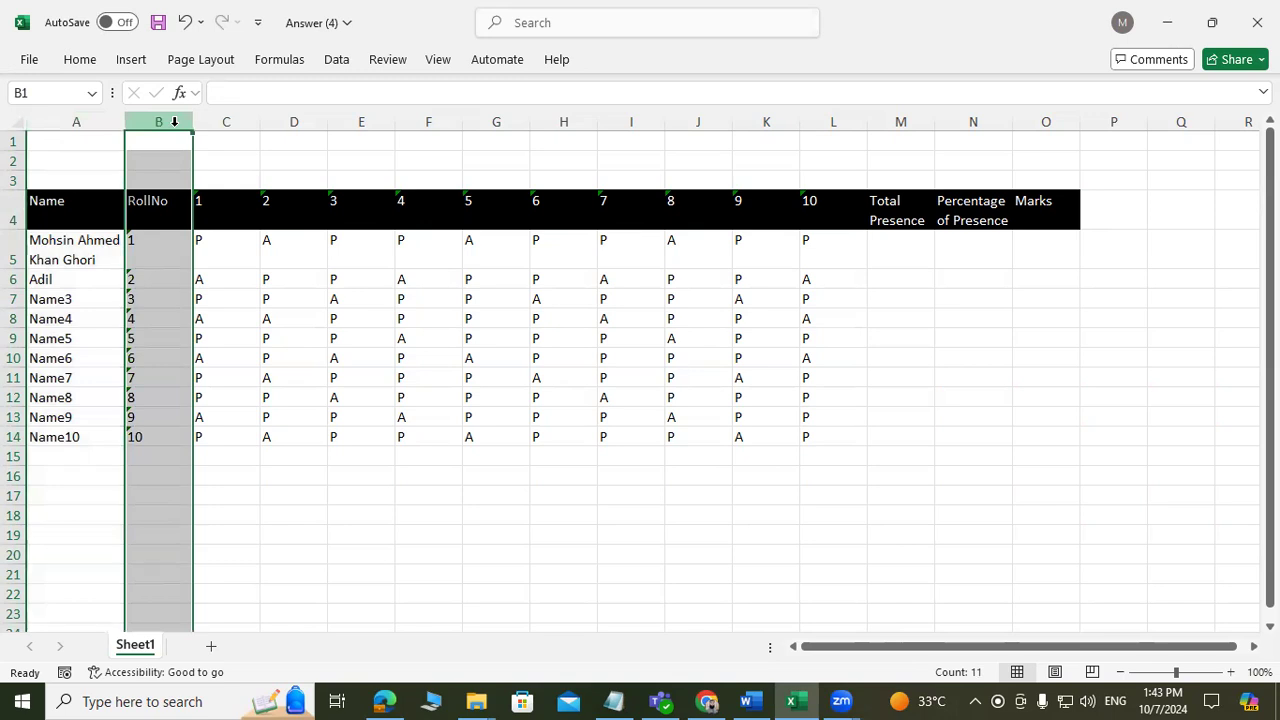
click(228, 121)
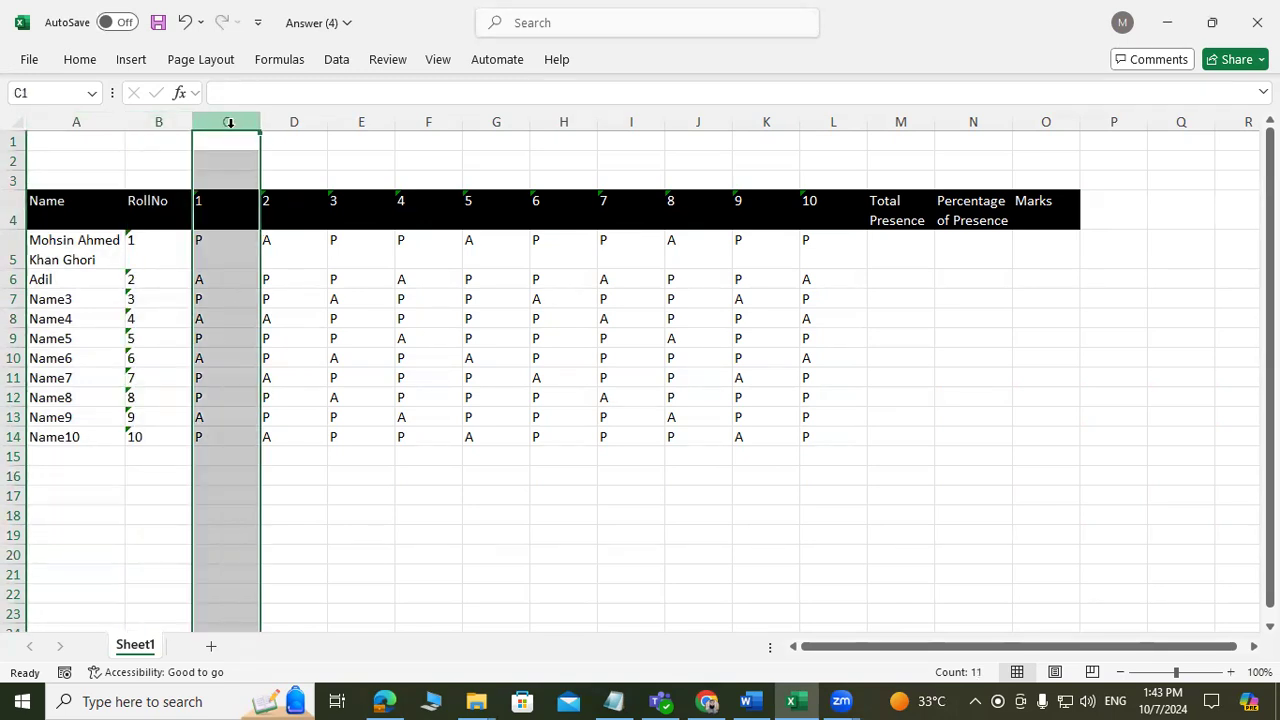
shift+click(832, 121)
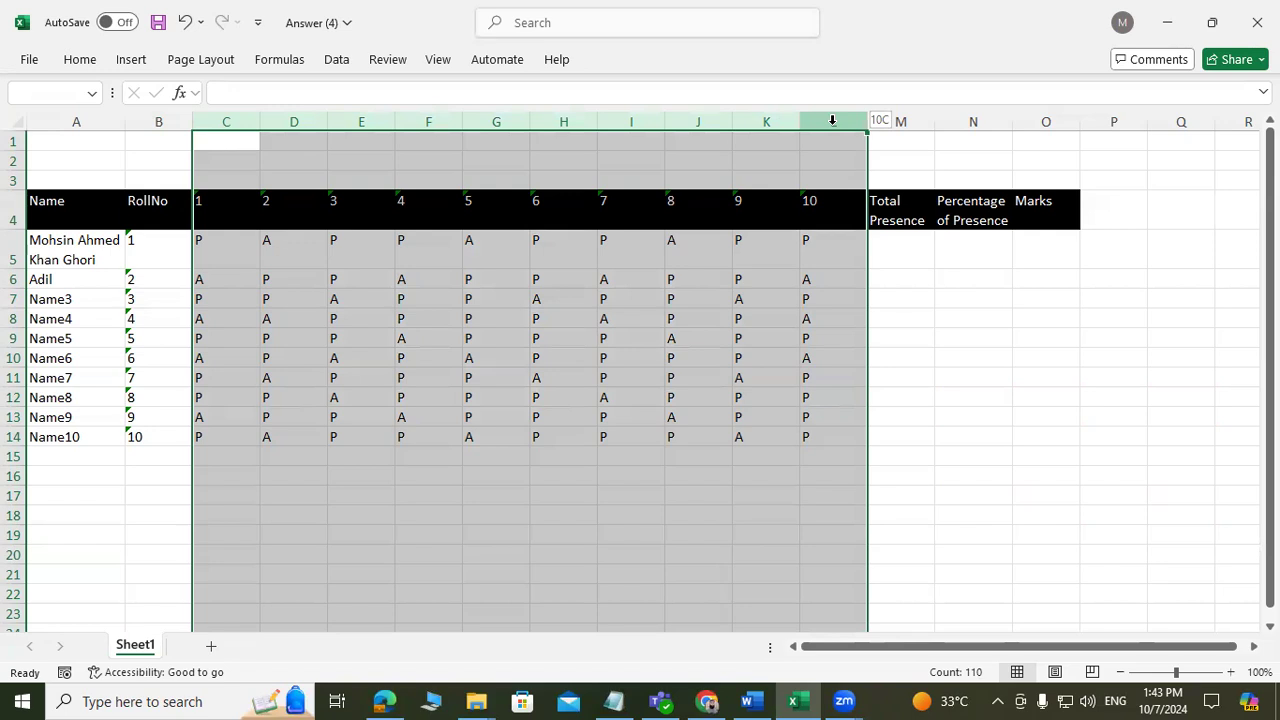
click(900, 121)
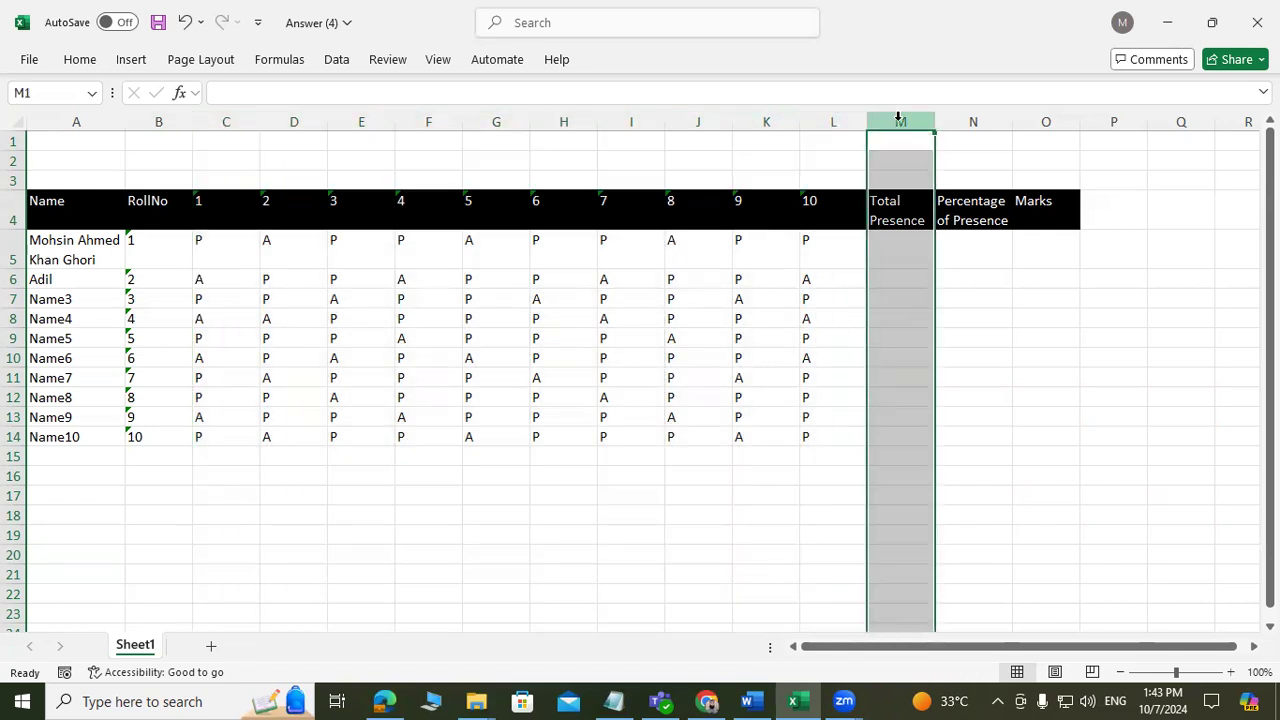
click(884, 243)
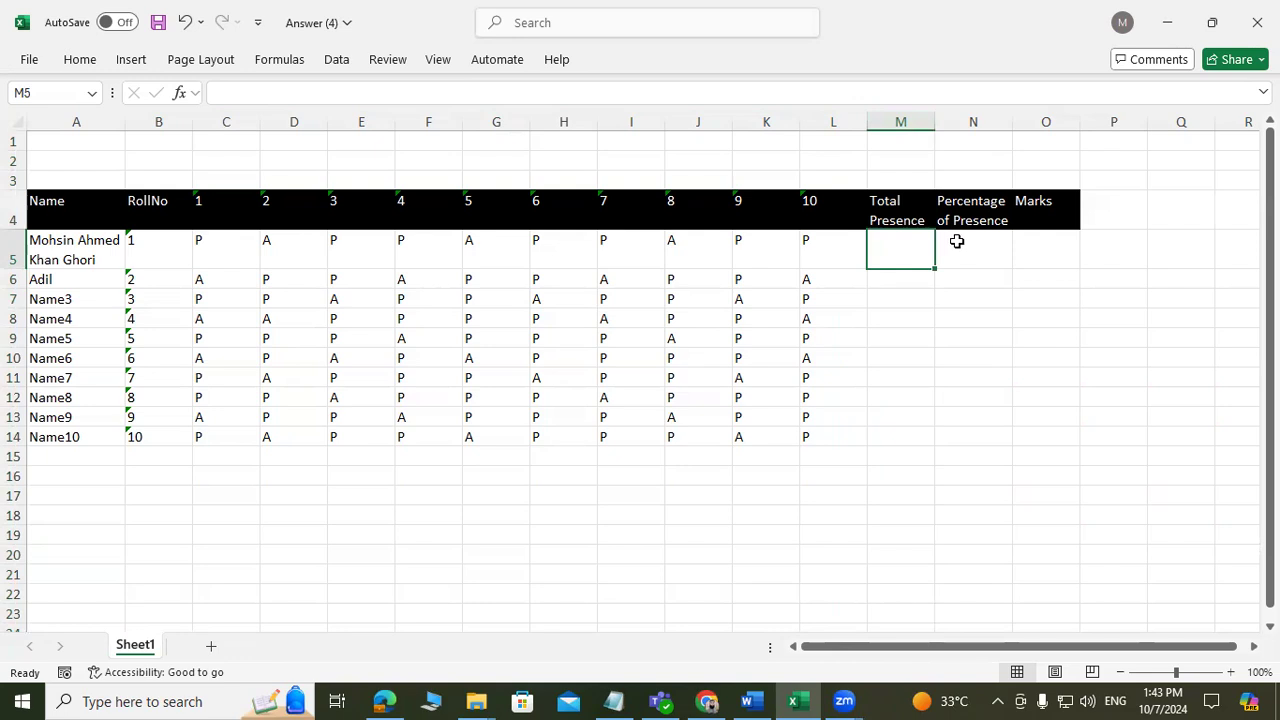
click(957, 241)
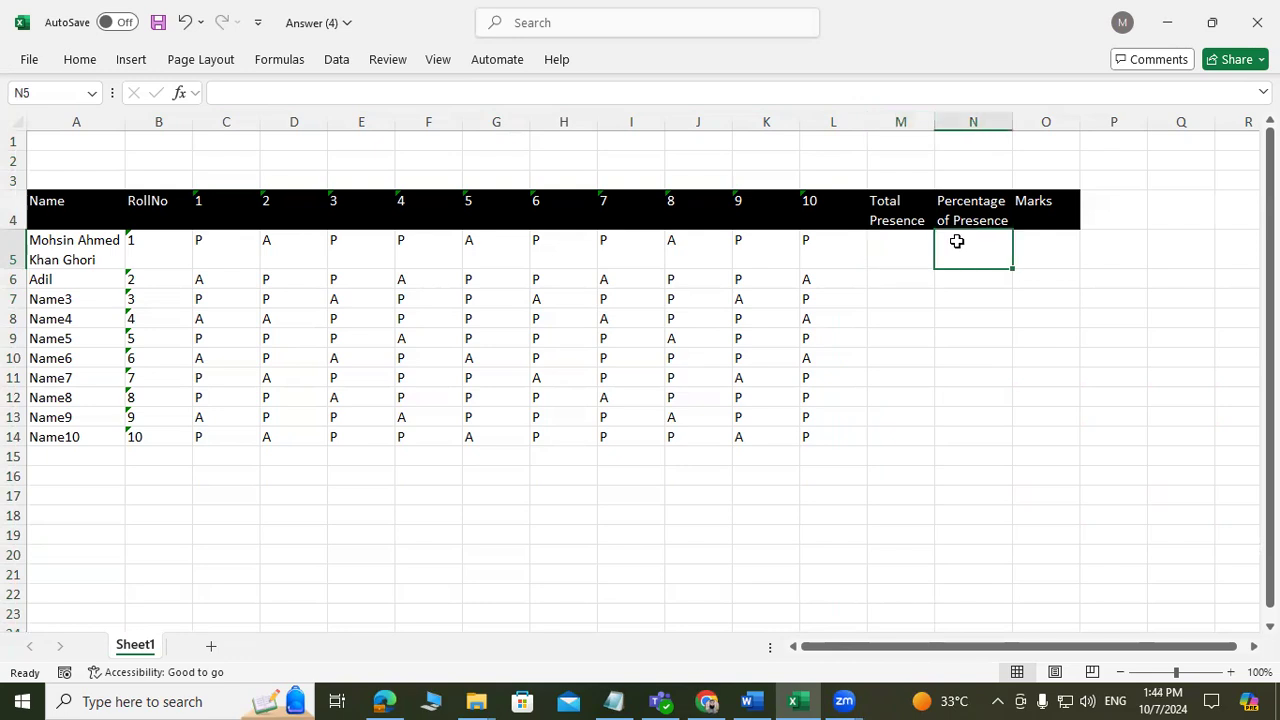
click(1031, 244)
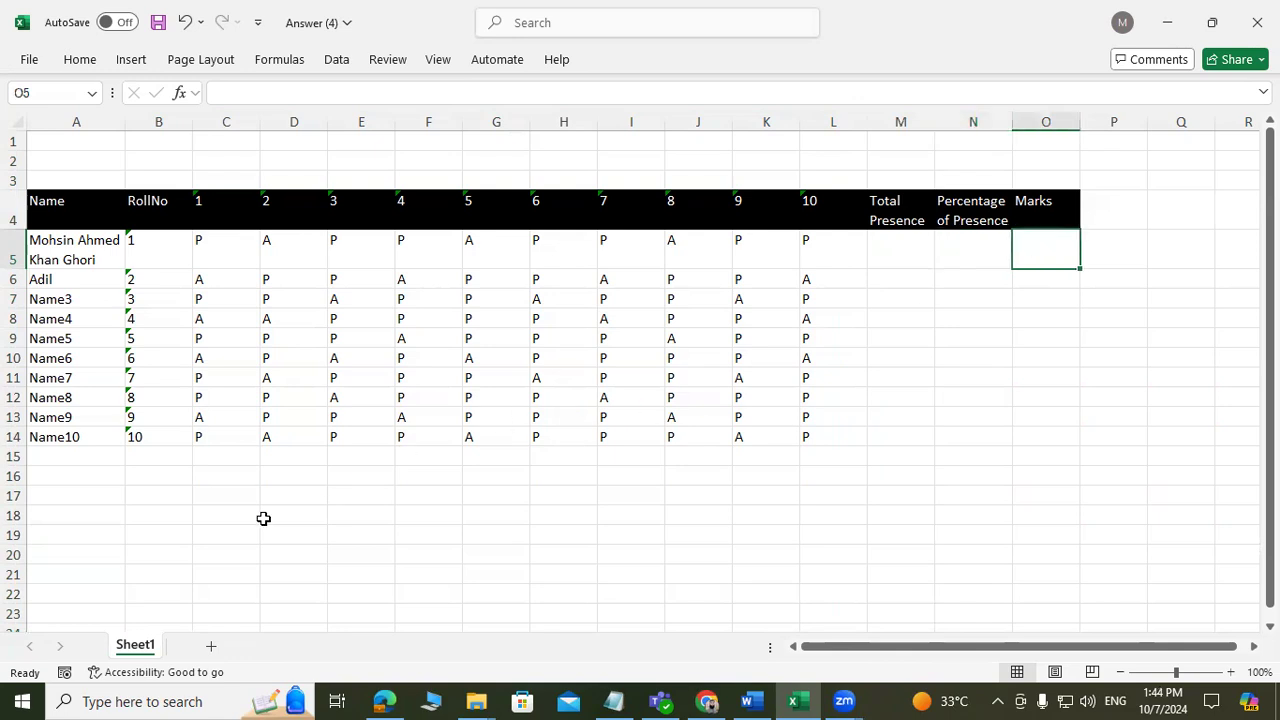
- Enter the label "20 marks" in cell C17 below the attendance table
click(218, 498)
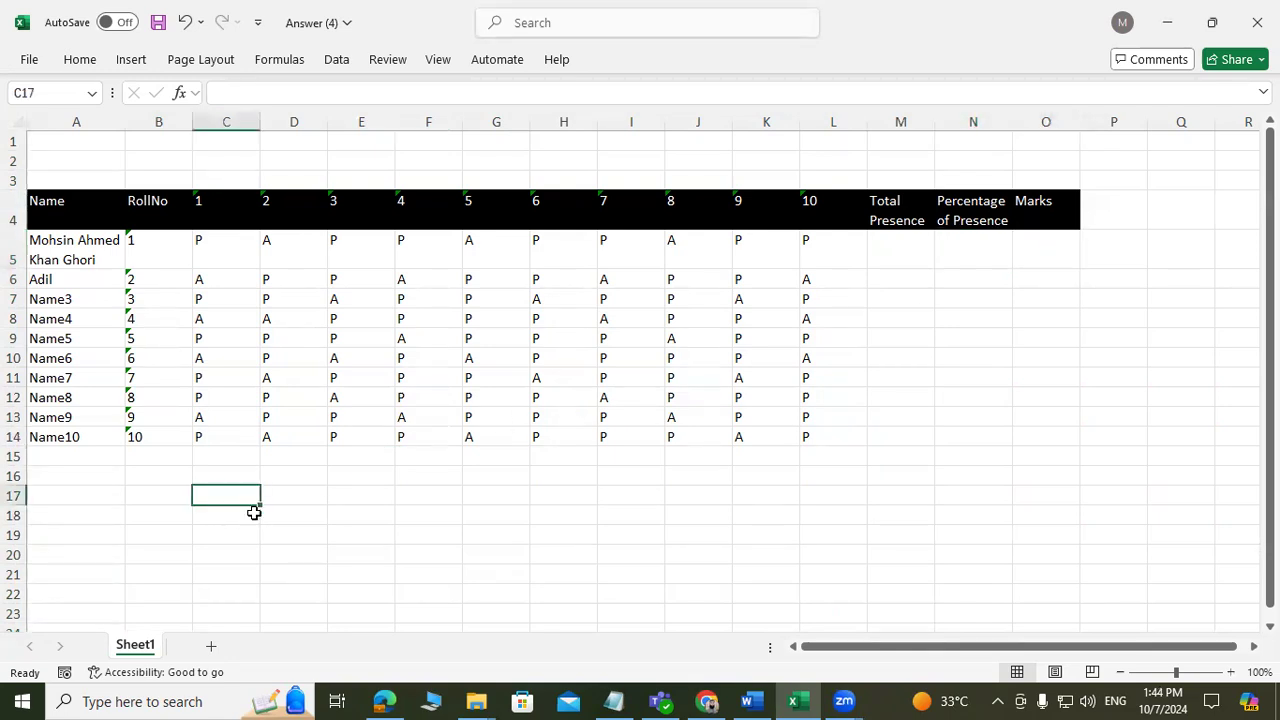
text(20)
text( makr)
key(BackSpace)
key(BackSpace)
text(rks)
key(Tab)
- Enter the label "% of Presence" in D17 beside the 20 marks label
text(P)
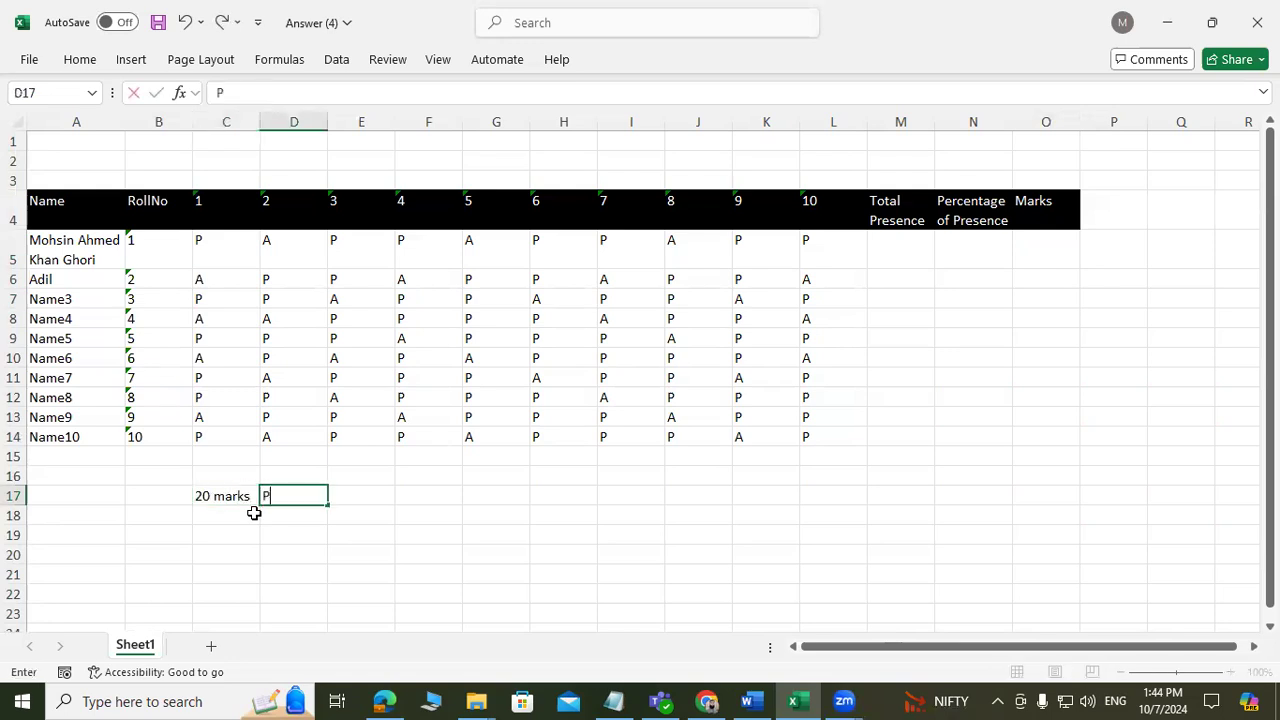
key(BackSpace)
text(% of Prese)
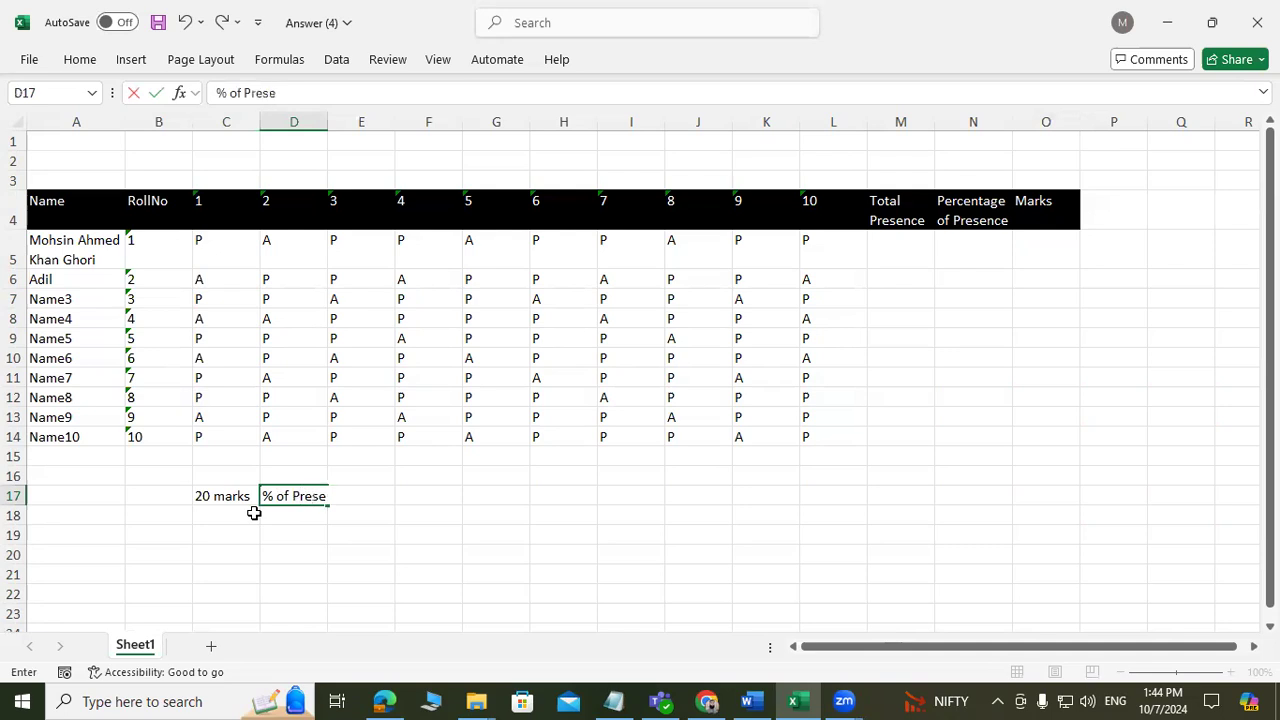
text(nce)
key(Tab)
key(Tab)
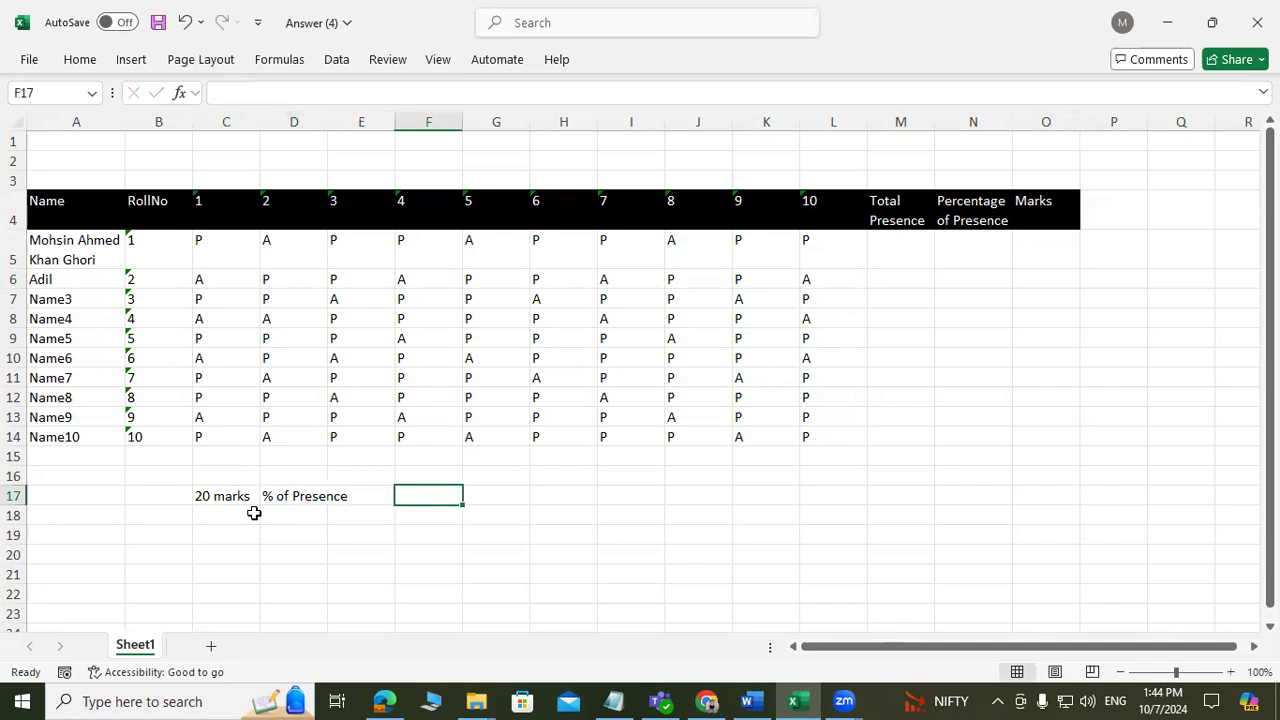
- Complete the 20 marks rule with >= in F17 and 90 in G17
text(>=)
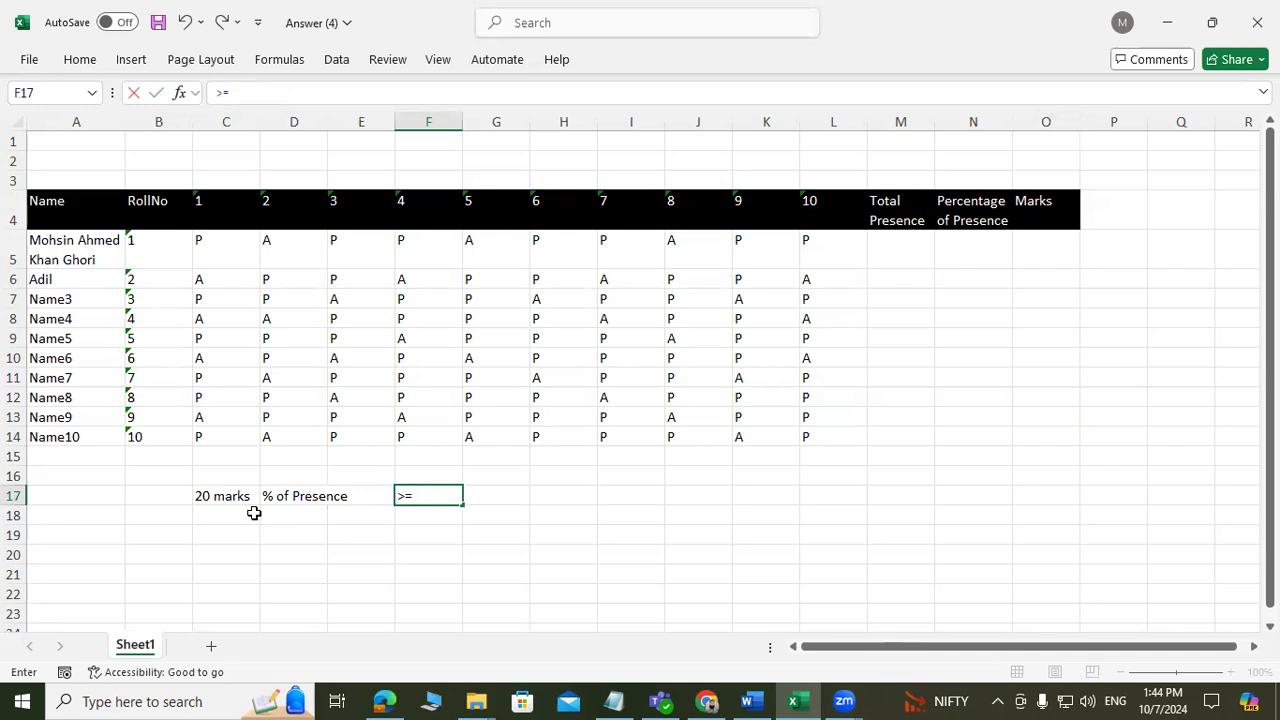
key(Tab)
text(90)
key(Up)
key(Down)
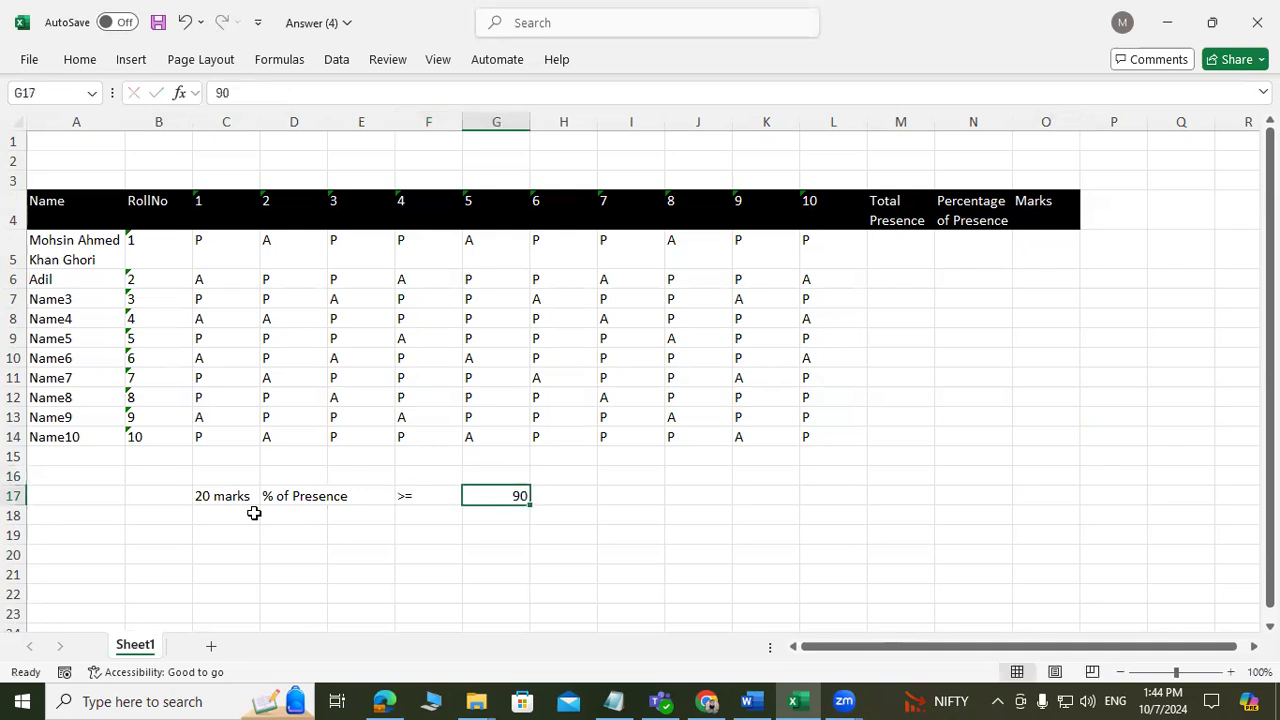
- Enter 15 in cell C18 under the 20 marks label
key(Left)
key(Left)
key(Left)
key(Left)
key(Down)
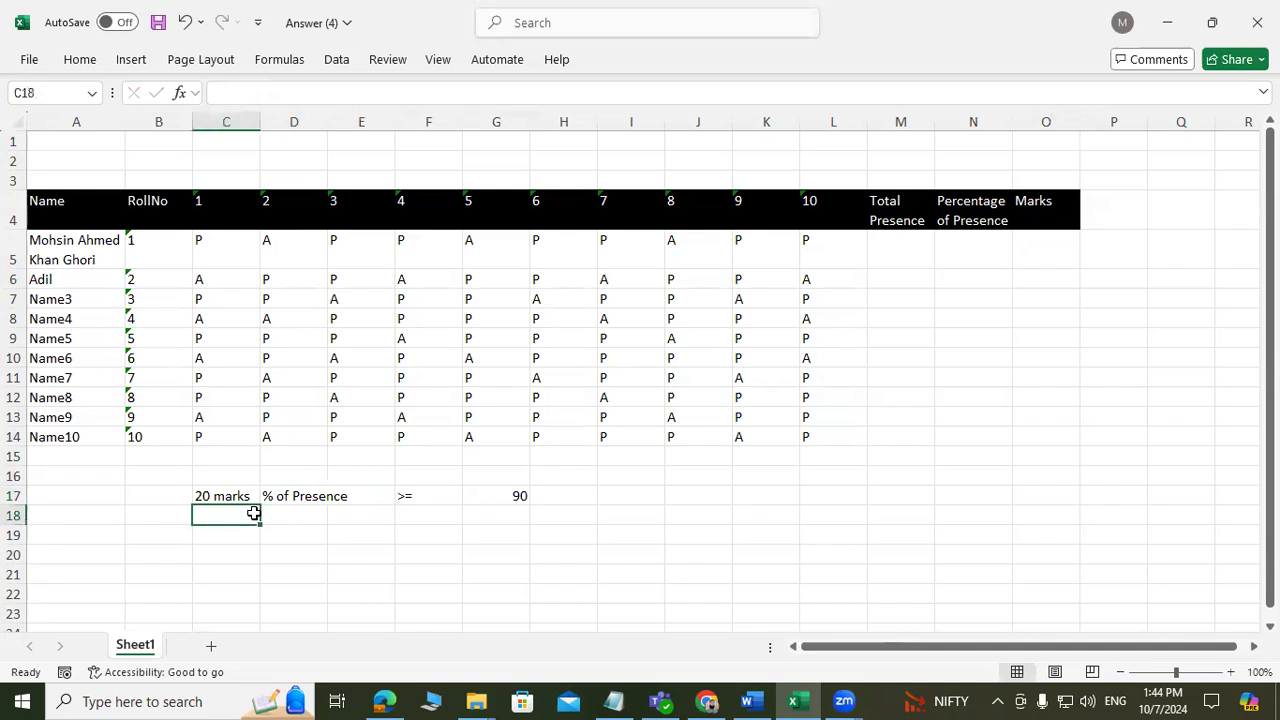
text(15)
key(Escape)
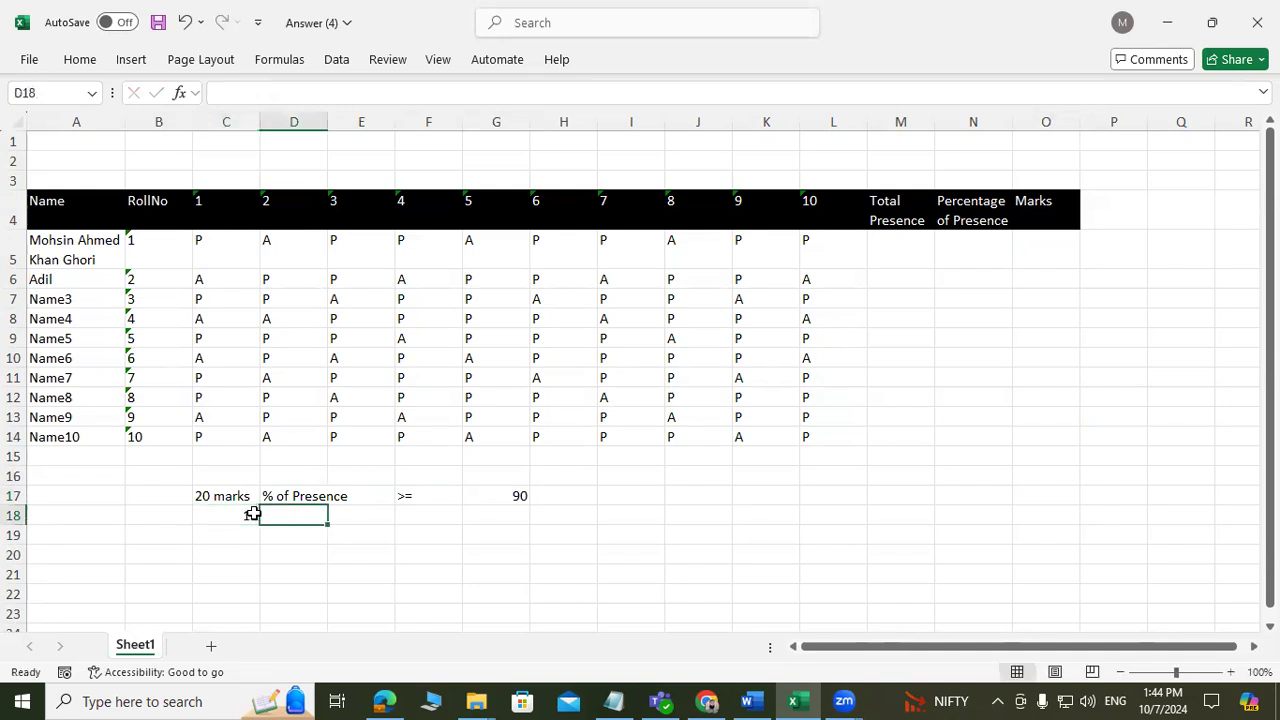
- Copy the "% of Presence" label from D17 into D18:D20
key(Up)
key(Right)
key(ctrl+c)
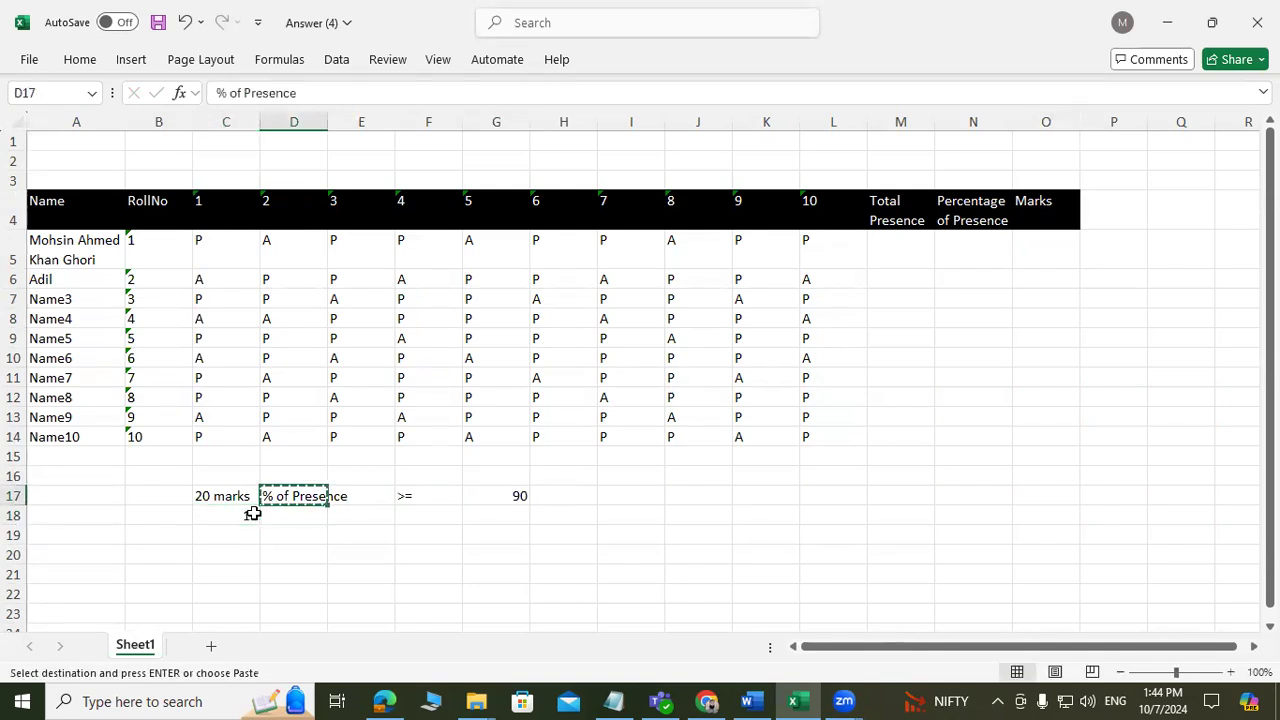
key(Down)
key(shift+Down)
key(shift+Down)
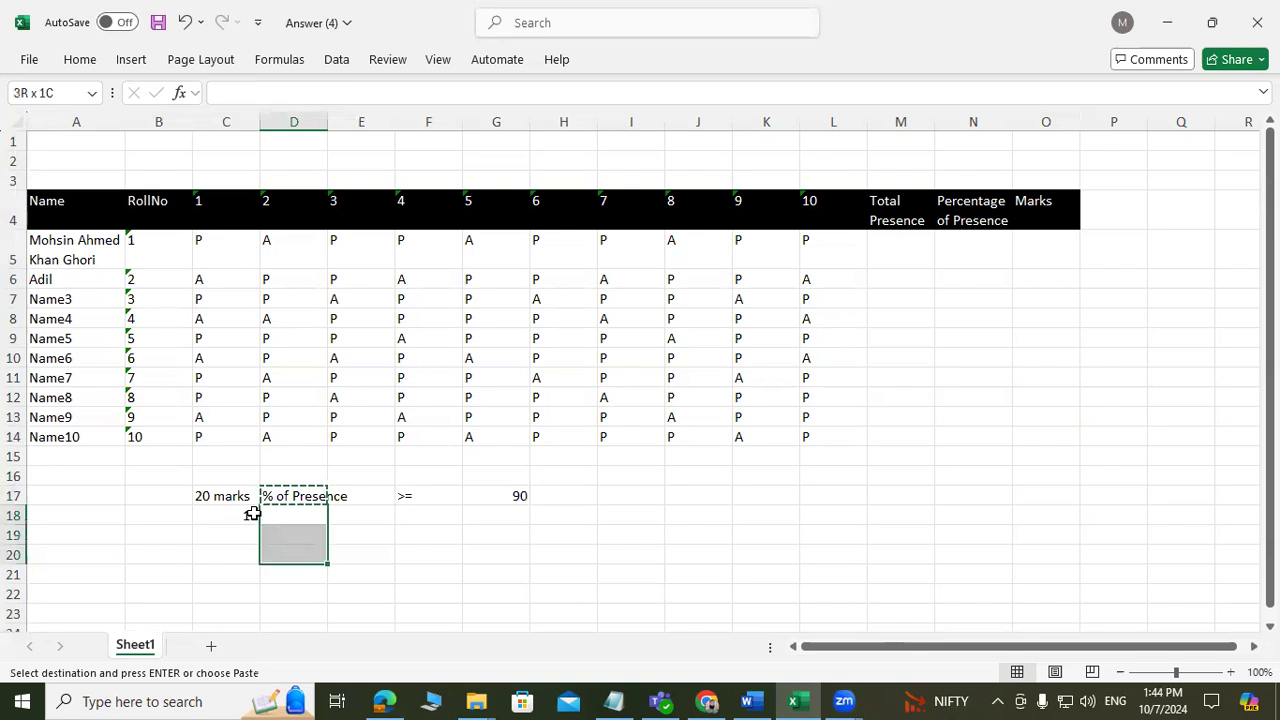
key(ctrl+v)
- Enter the condition >=70 in cell F18
key(Up)
key(Right)
key(Right)
key(Right)
key(Down)
key(Left)
key(Left)
key(Right)
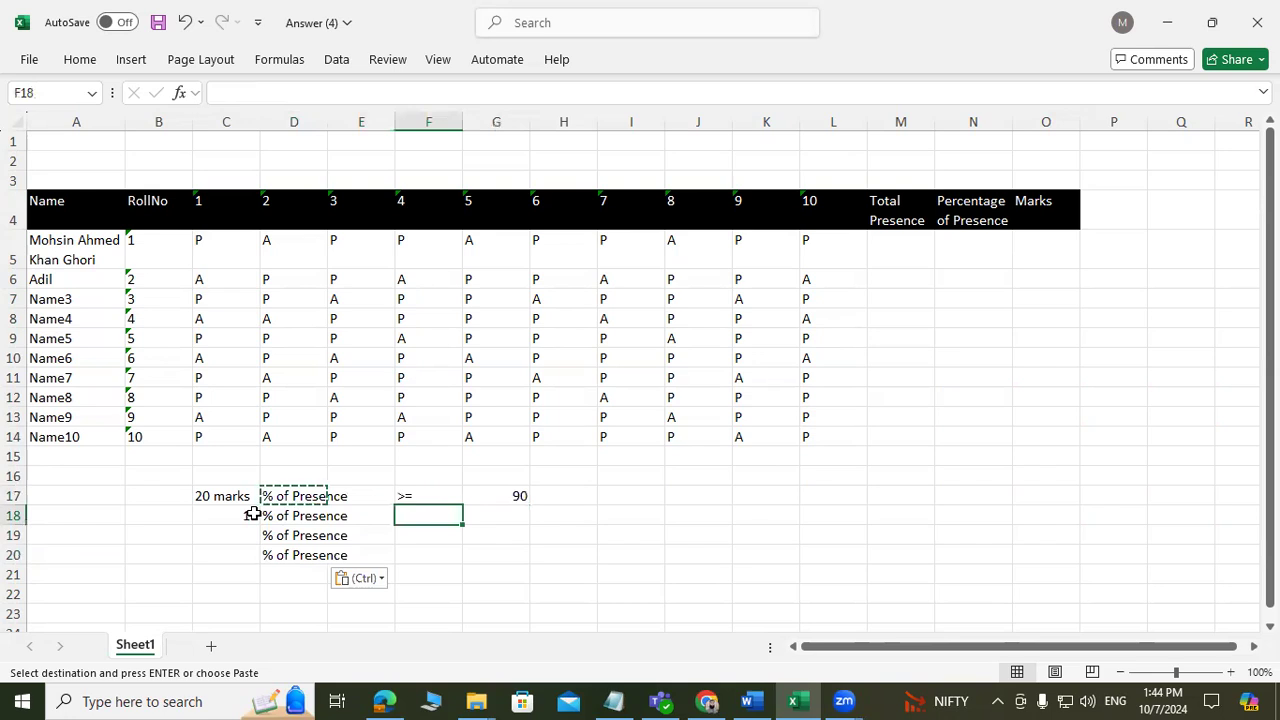
text(>=)
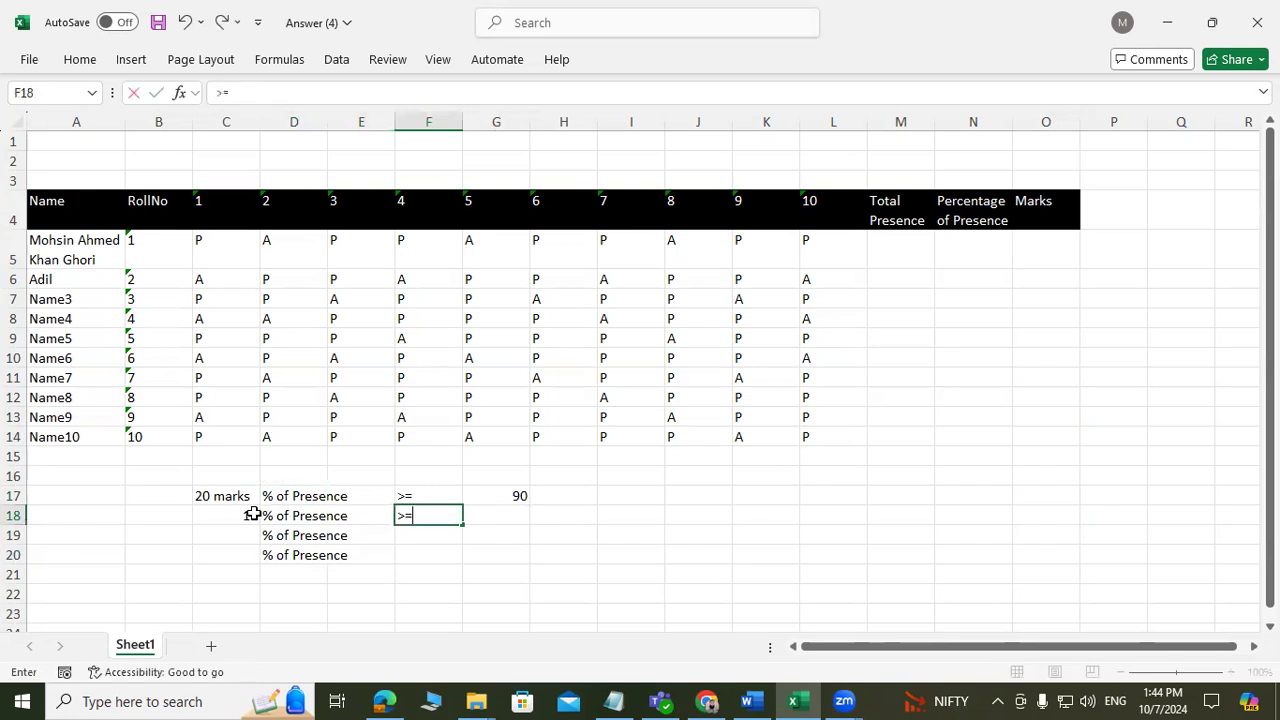
text(70)
key(Tab)
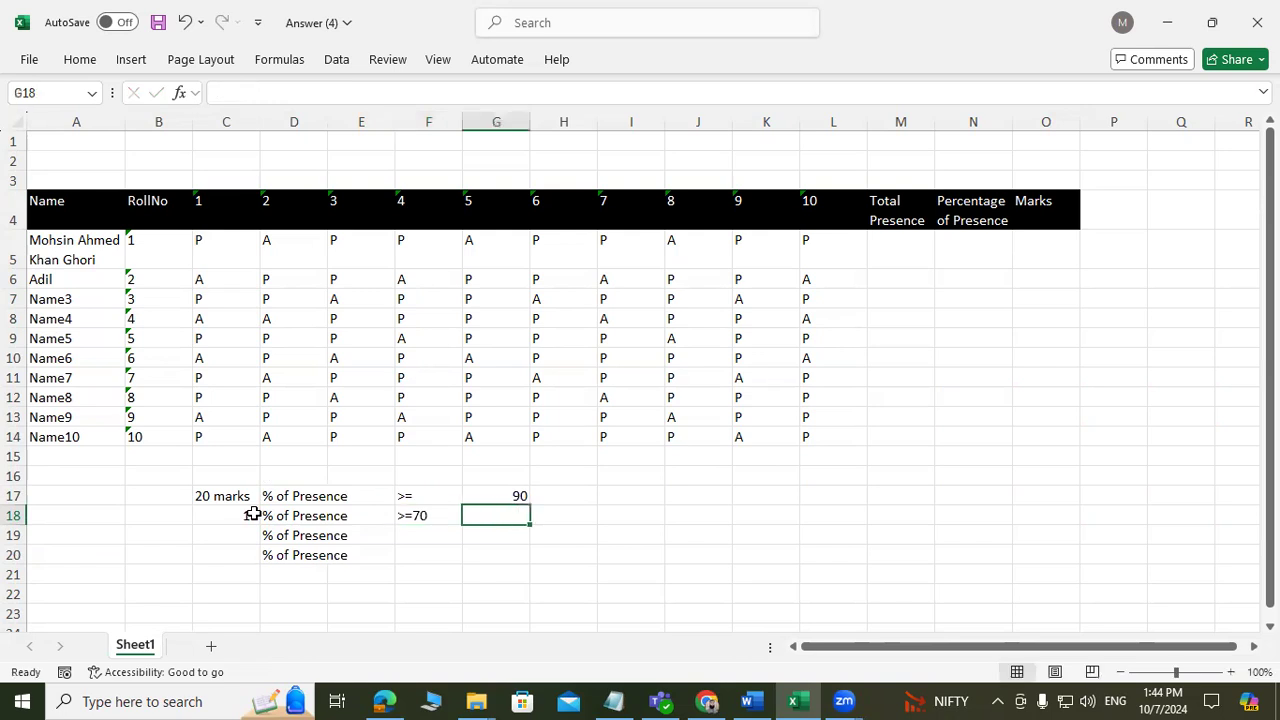
- Set cell C18 to the label "15 marks"
key(Left)
key(Left)
key(Left)
key(Left)
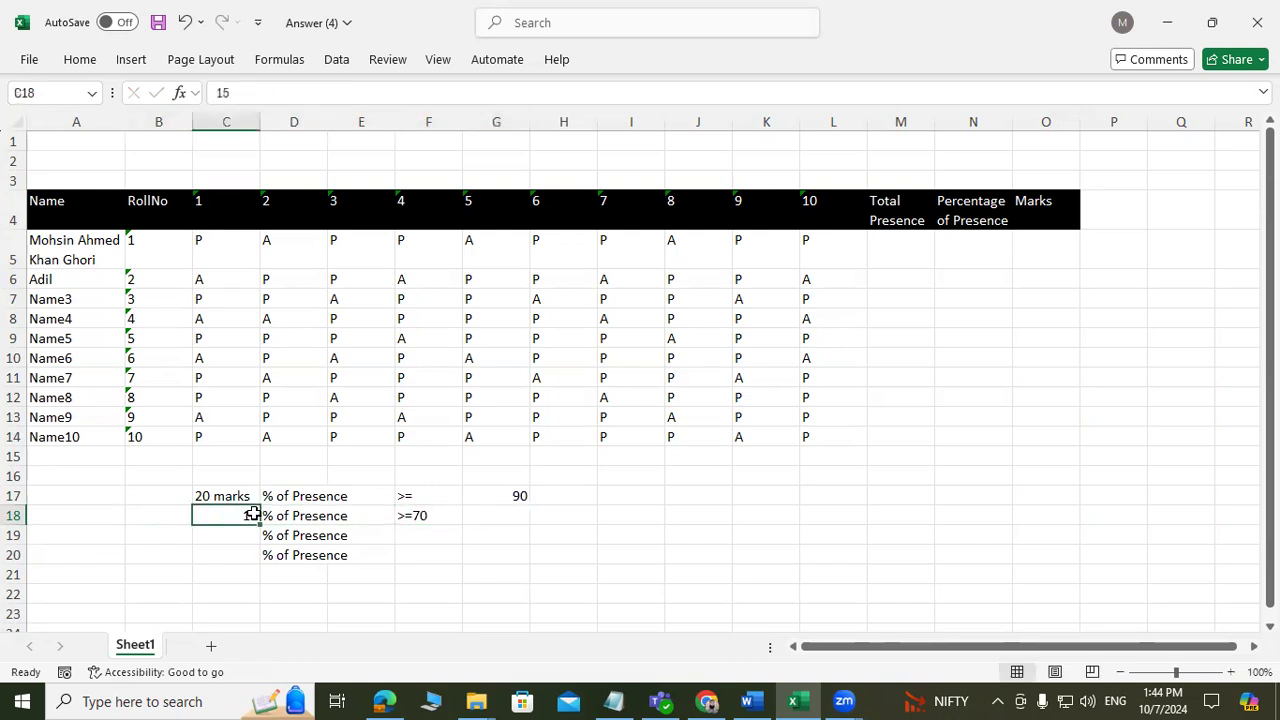
text(15 makr)
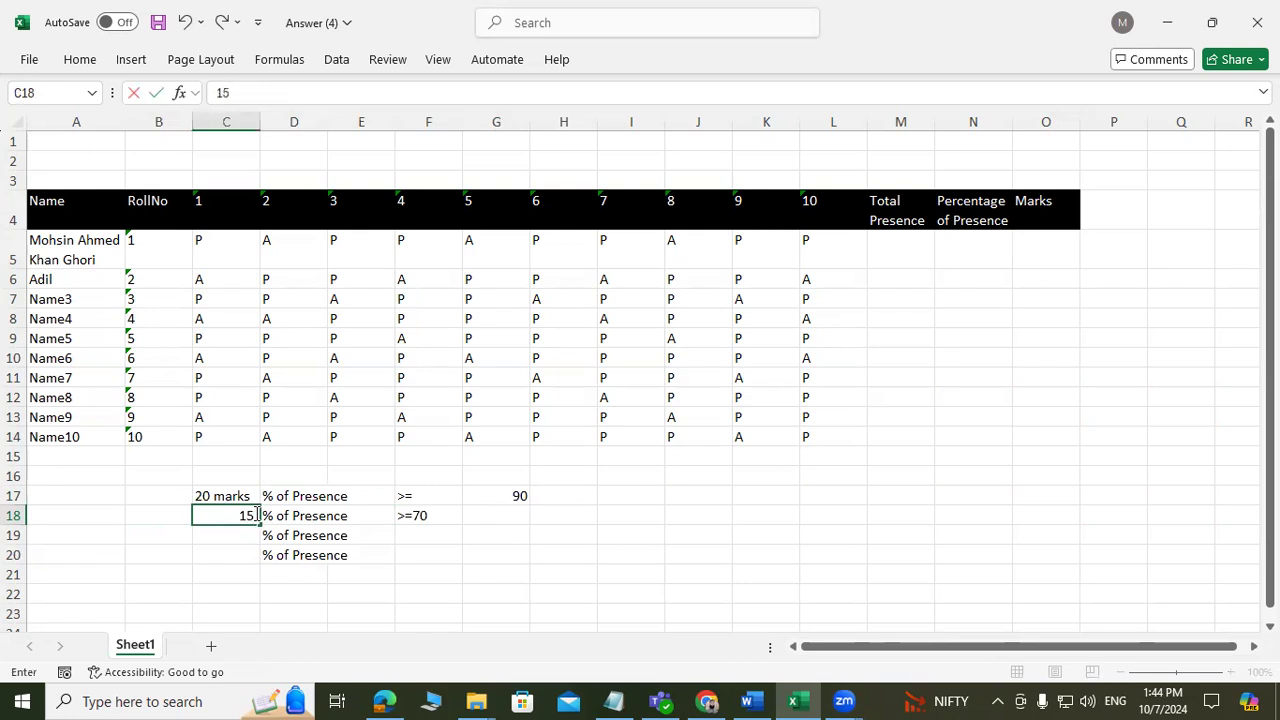
key(BackSpace)
key(BackSpace)
text(rks)
key(Return)
- Enter the label "10 marks" in cell C19
text(10 Ma)
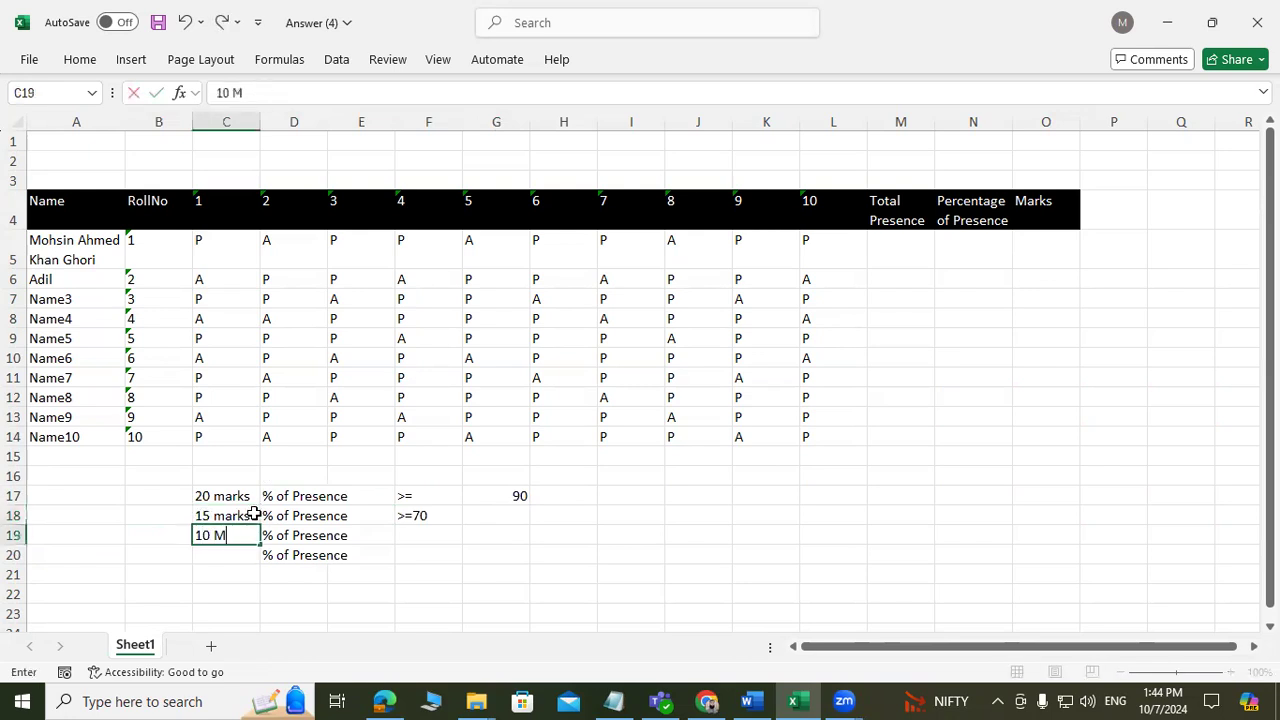
key(BackSpace)
key(BackSpace)
text(marks)
- Complete the 10 marks rule with >= in F19 and 50 in G19
key(Tab)
key(Tab)
key(Tab)
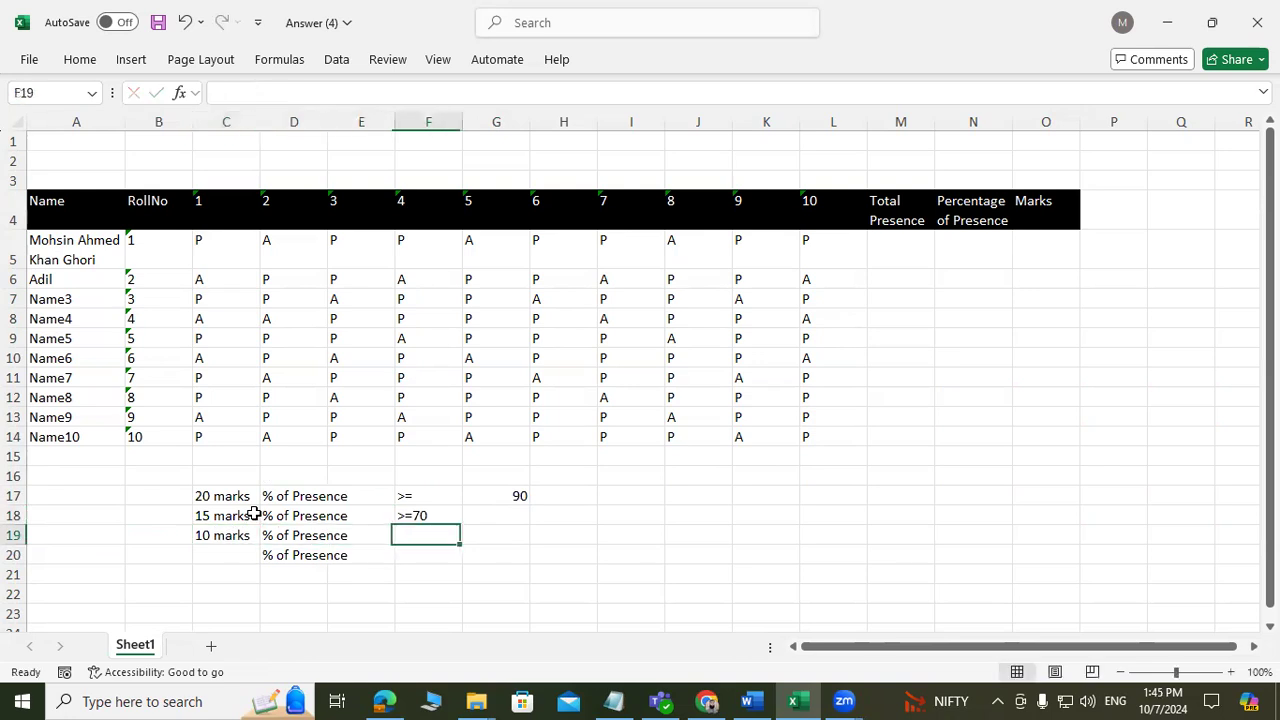
text(>=)
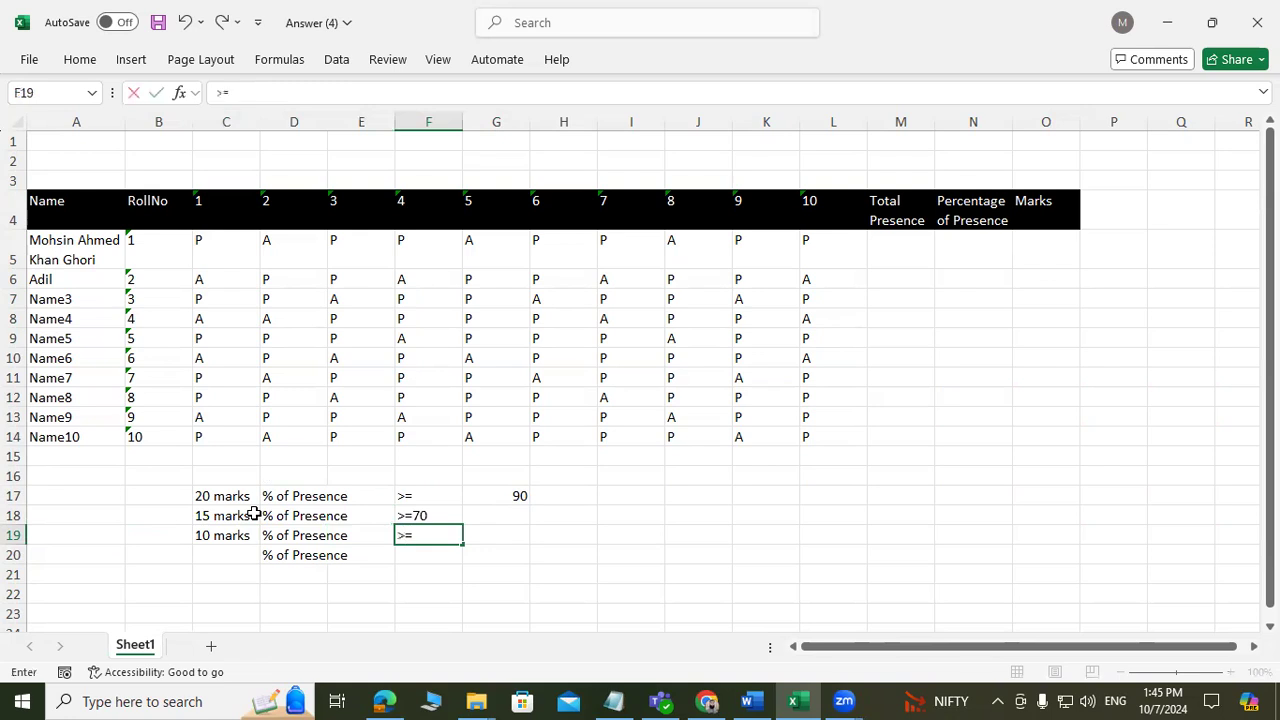
key(Tab)
text(50)
- Replace the combined condition in the 15 marks row with >= in F18 and 70 in G18
key(Up)
key(Left)
key(Delete)
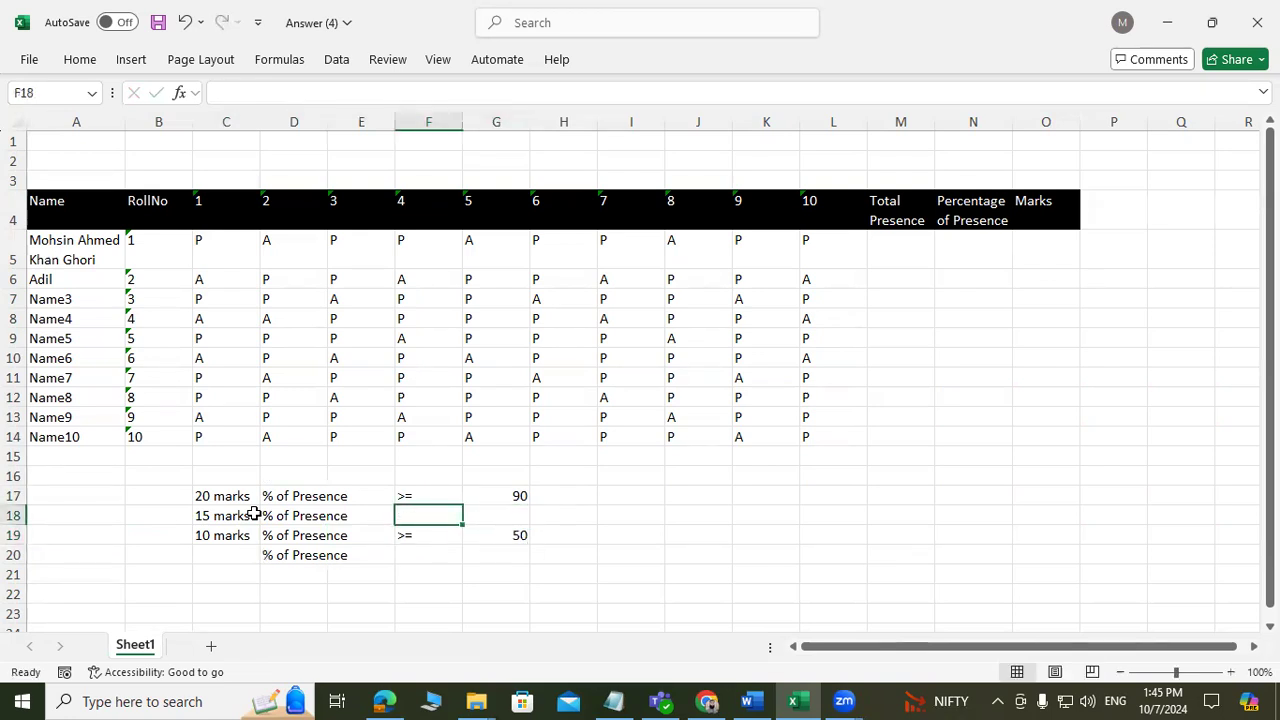
text(>=)
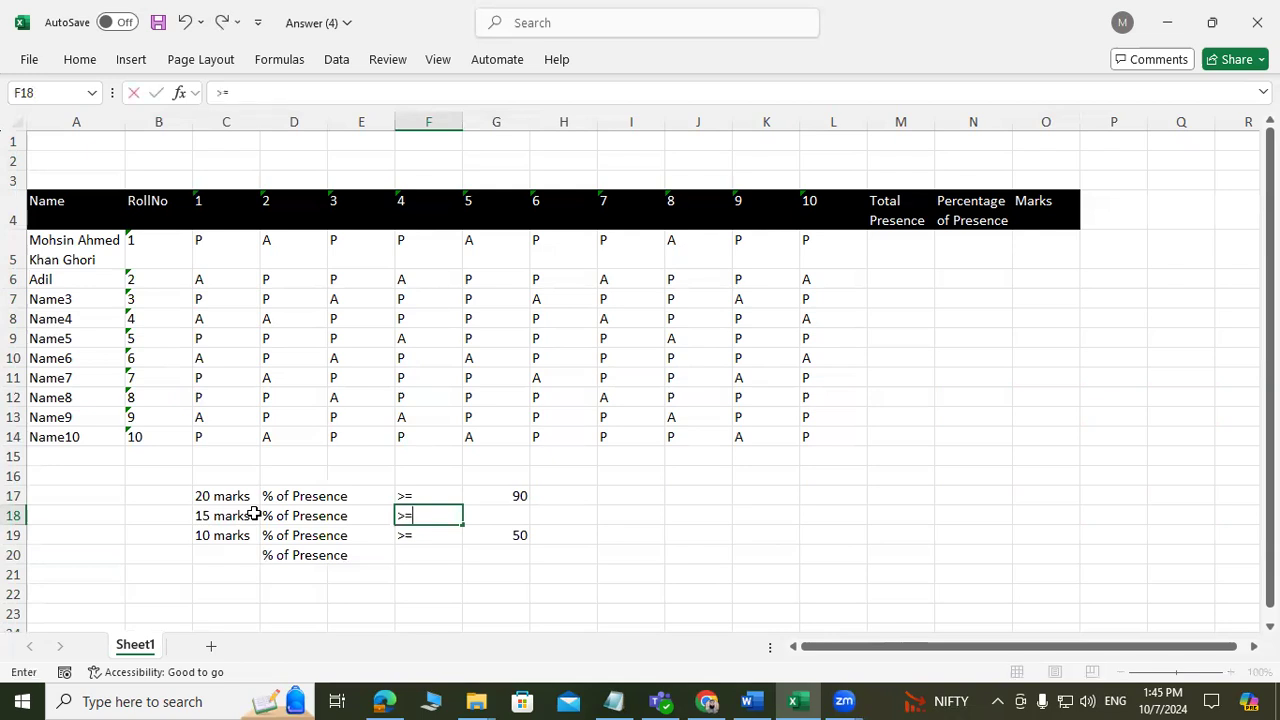
key(Tab)
text(70)
key(Return)
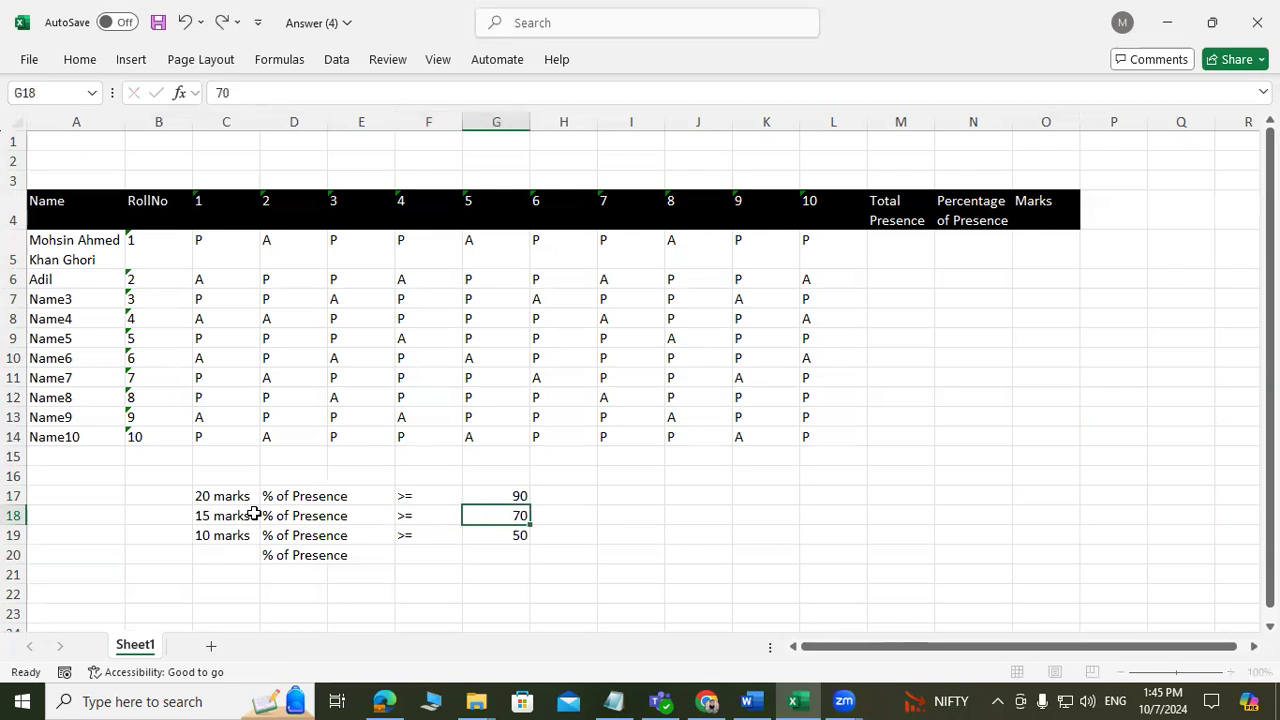
- Enter the label "5 marks" in cell C20 as the last marking rule
key(Down)
key(Left)
key(Left)
key(Left)
key(Left)
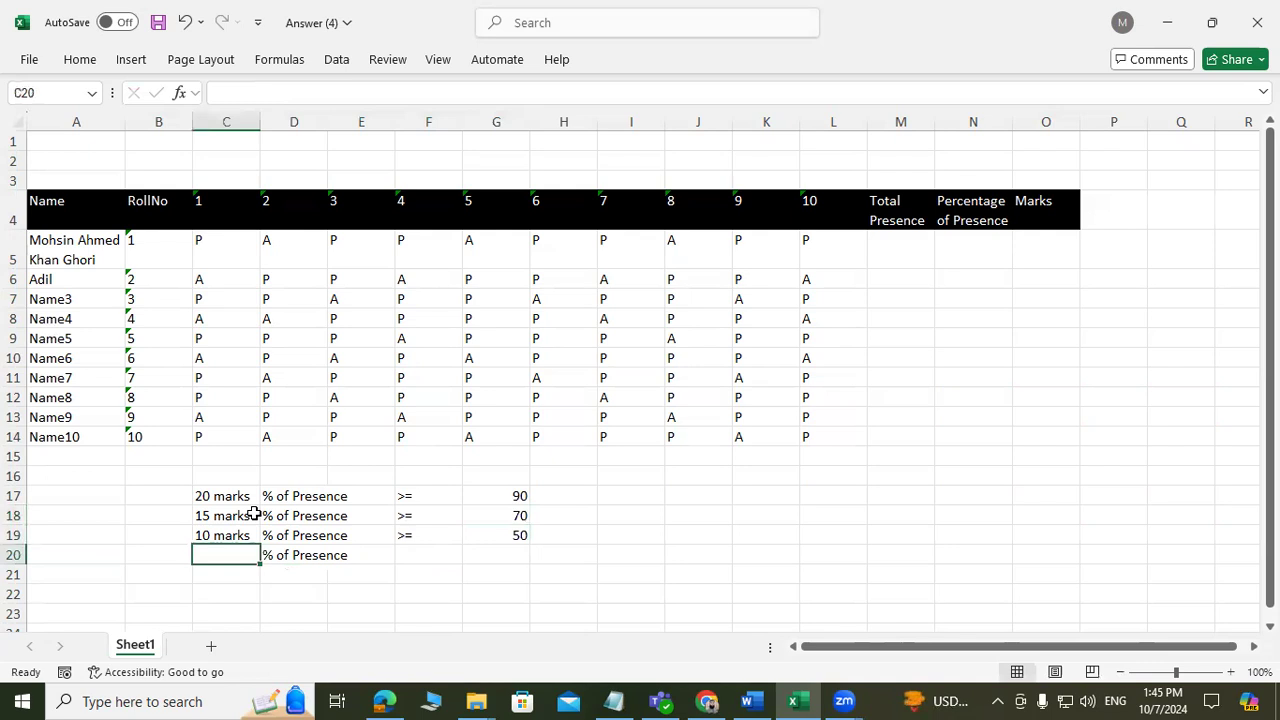
text(5)
key(Right)
key(Right)
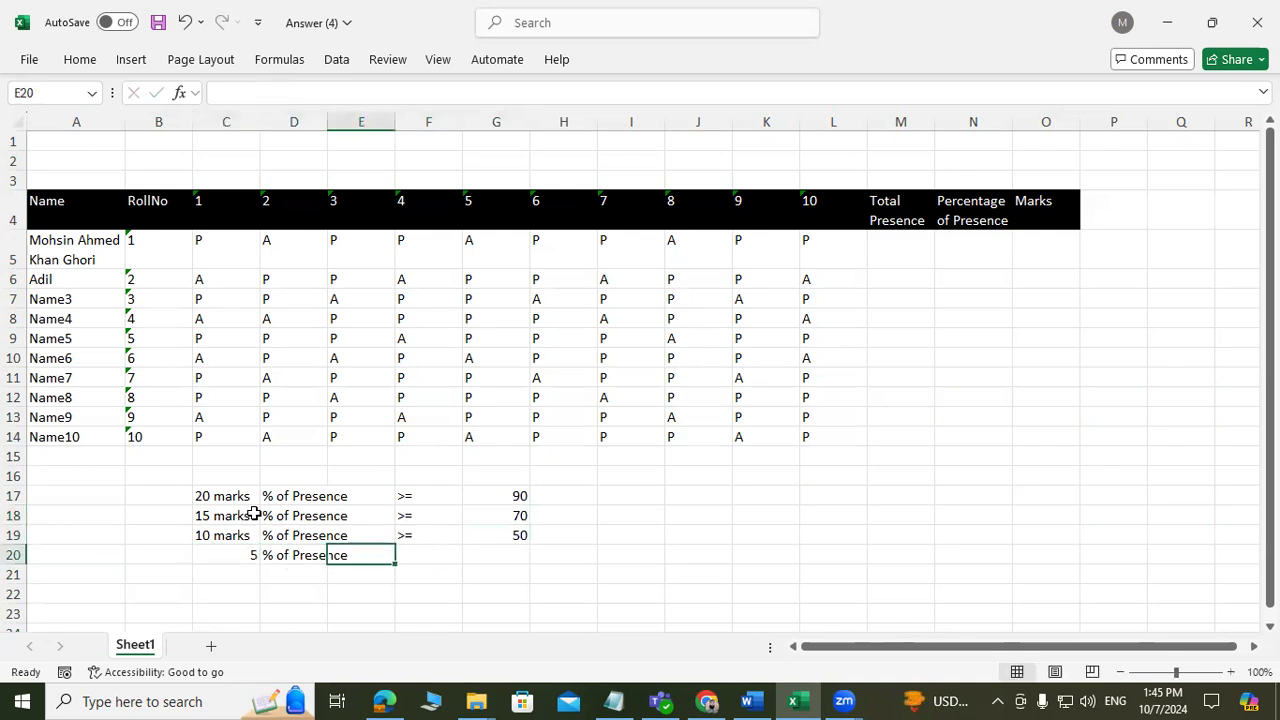
key(BackSpace)
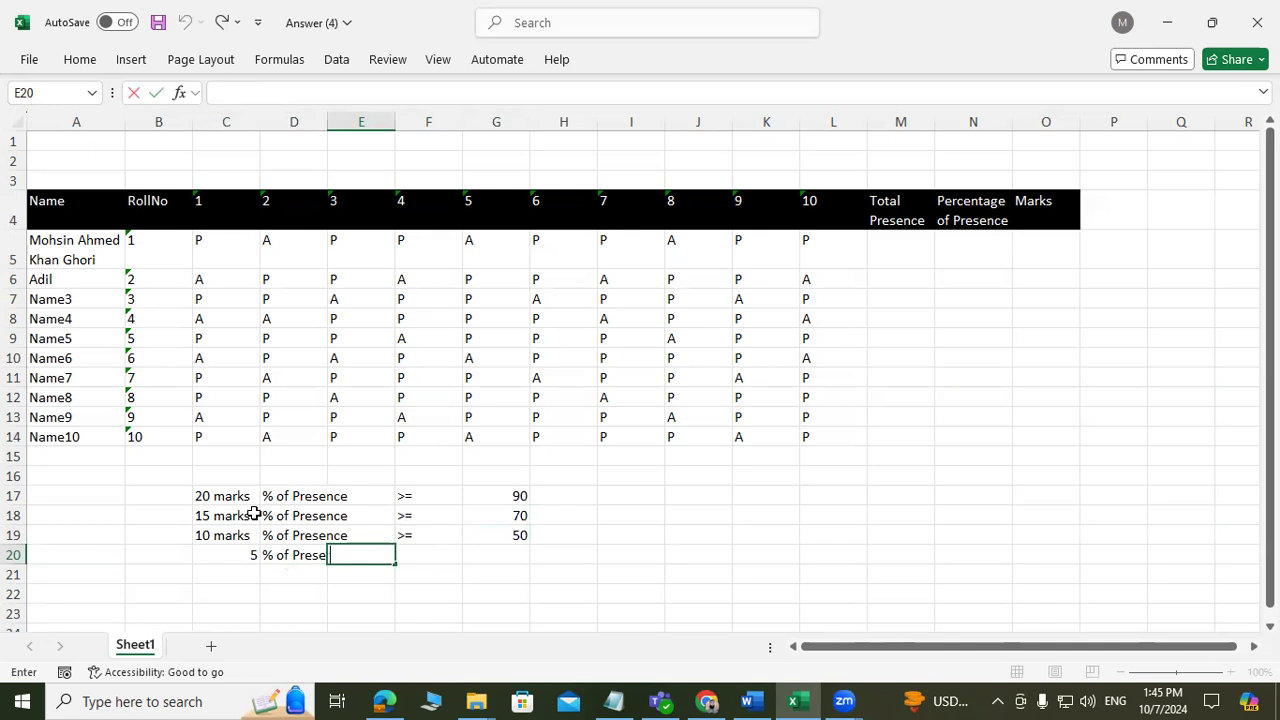
key(Left)
key(Left)
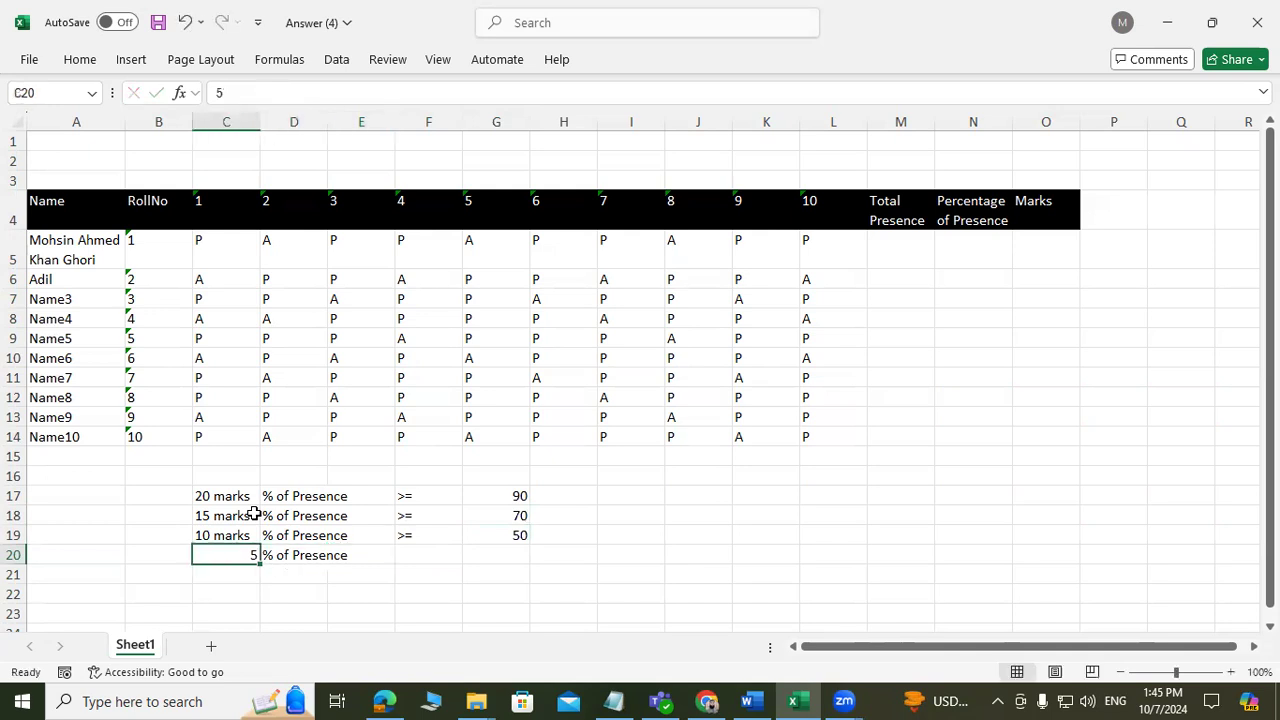
key(F2)
text(marks)
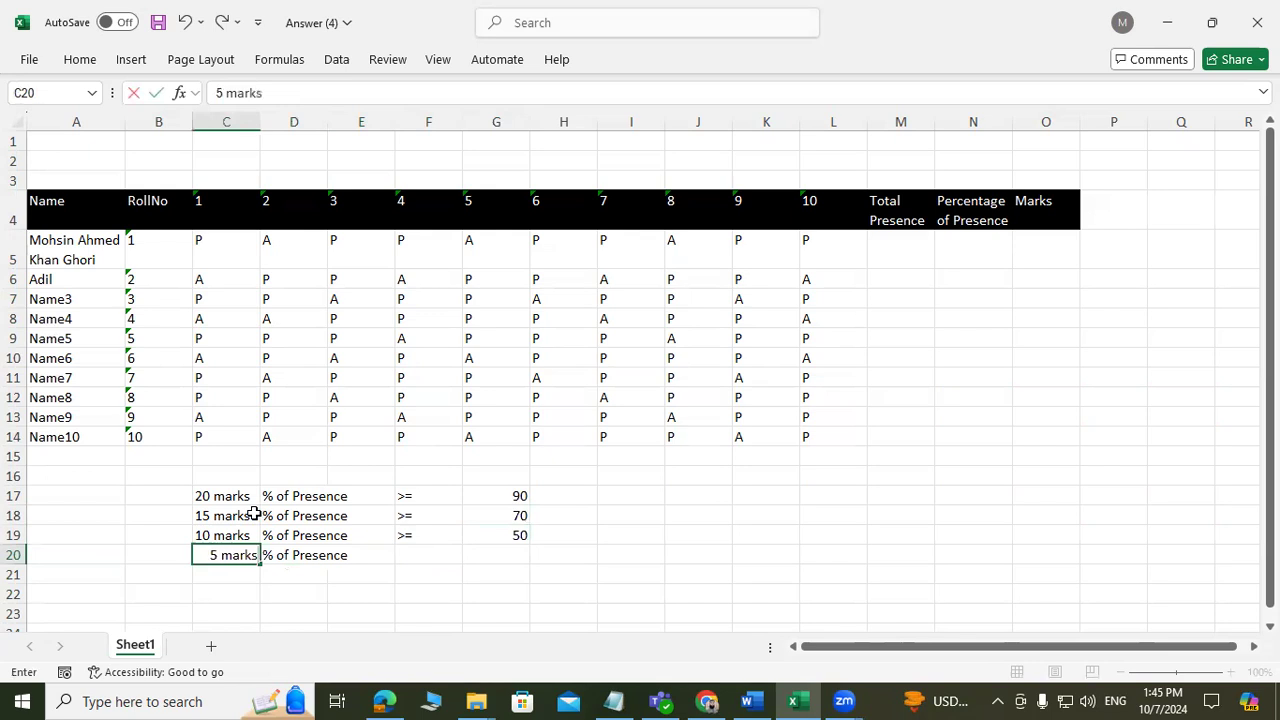
- Complete the 5 marks rule with >= in F20 and 35 in G20
key(Right)
key(Right)
key(Right)
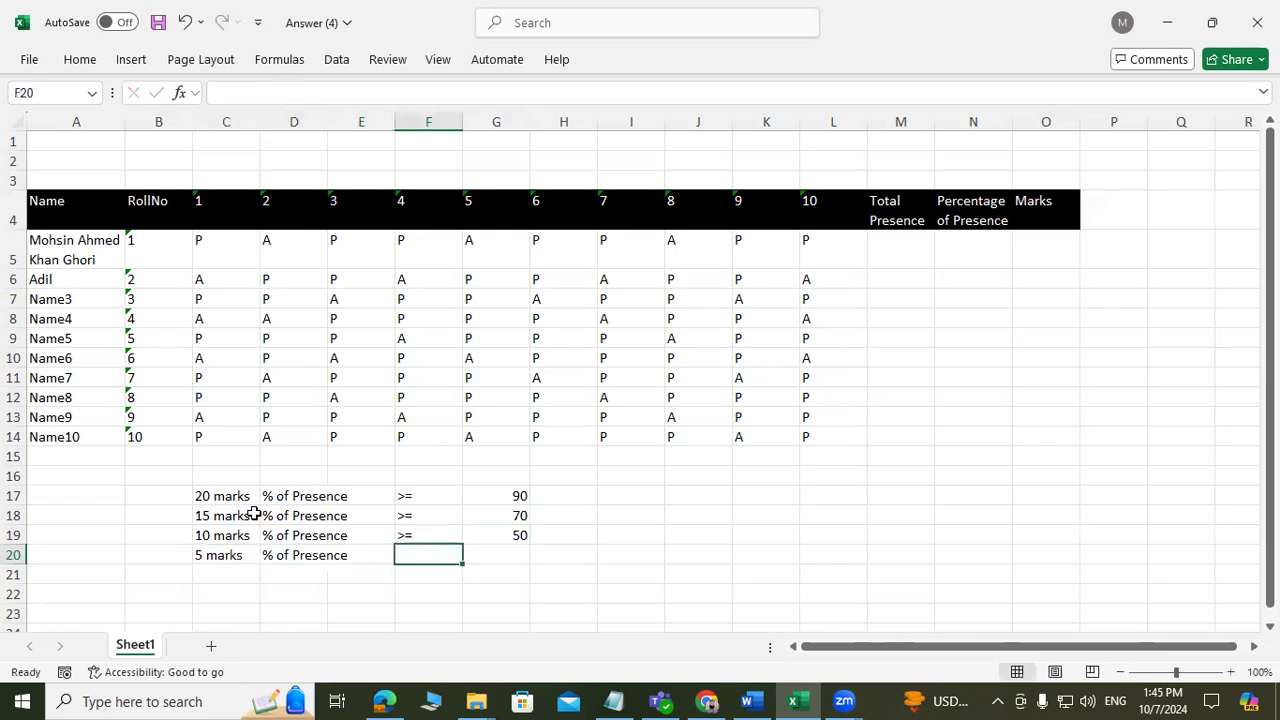
text(>=)
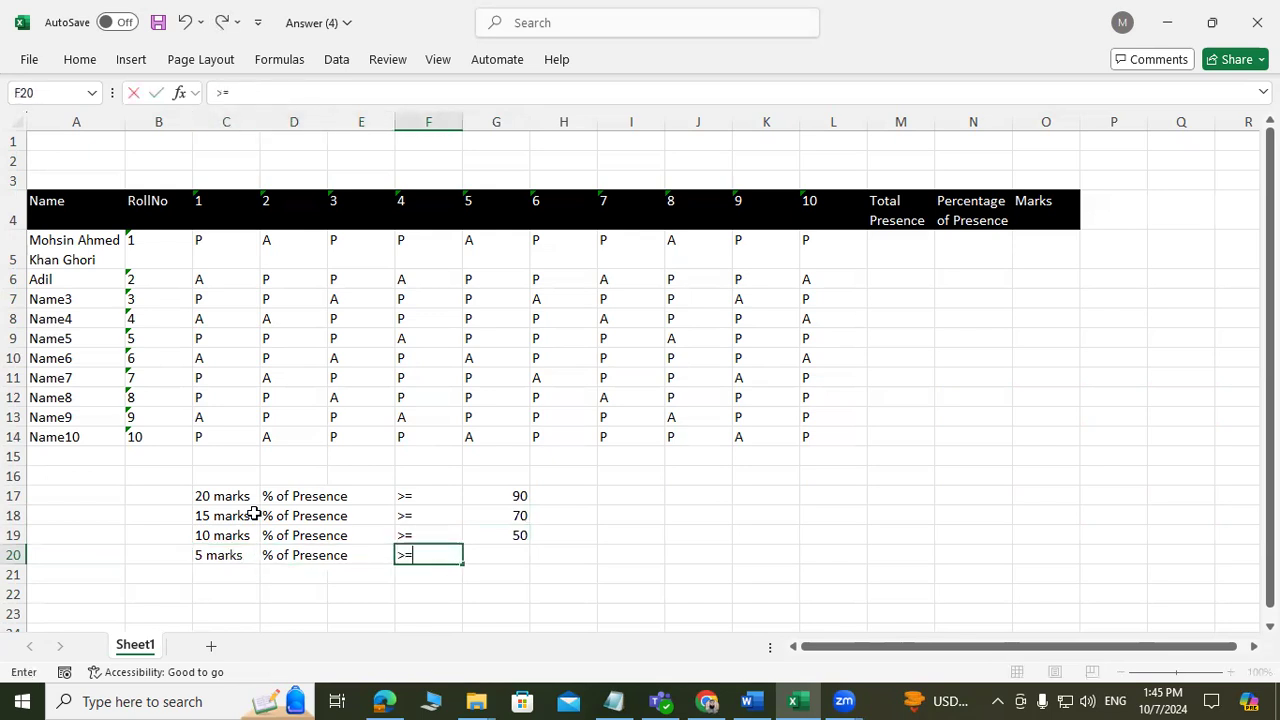
key(Right)
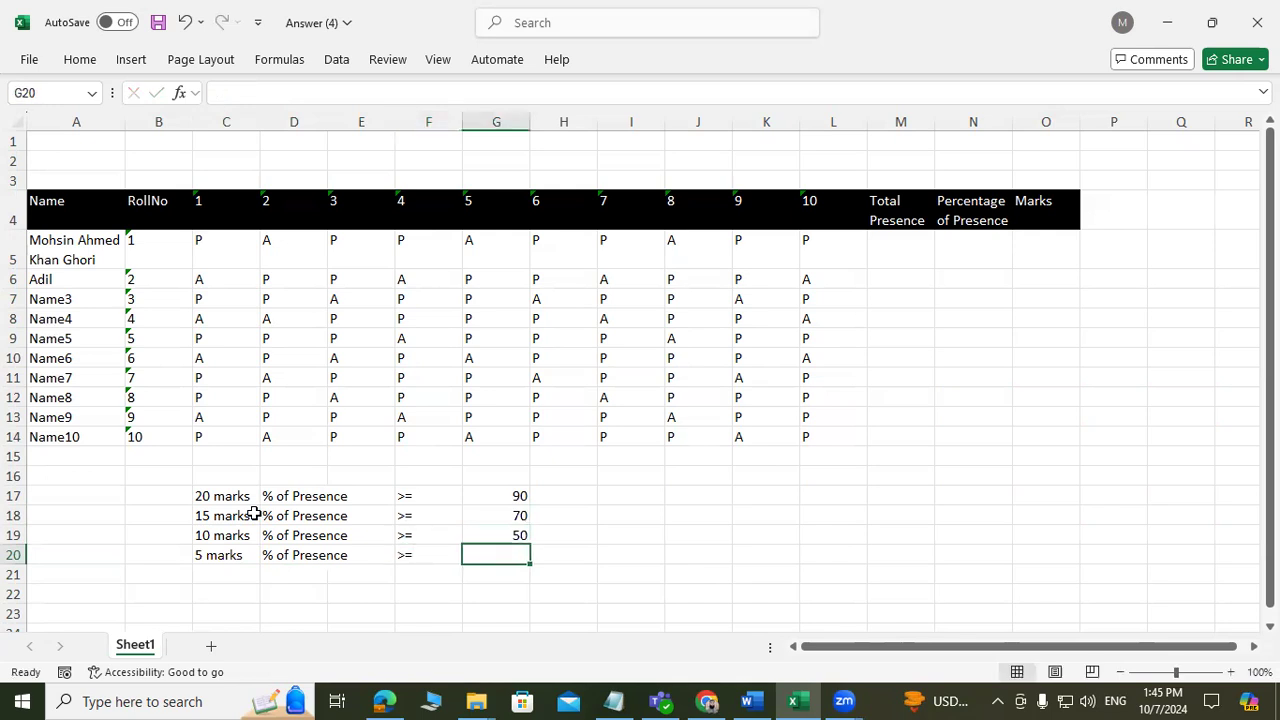
text(35)
key(Return)
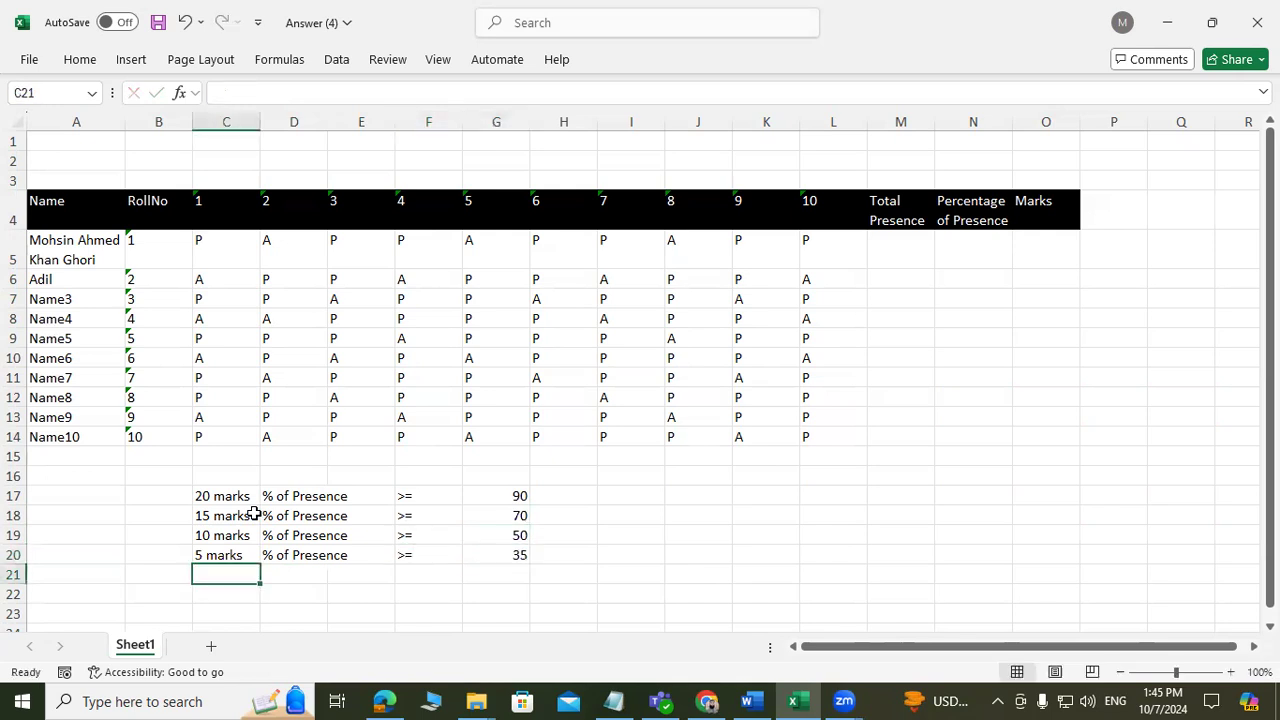
- Enter the label "0 mark" in C21 and copy "% of Presence" from D20 into D21
text(0 marks)
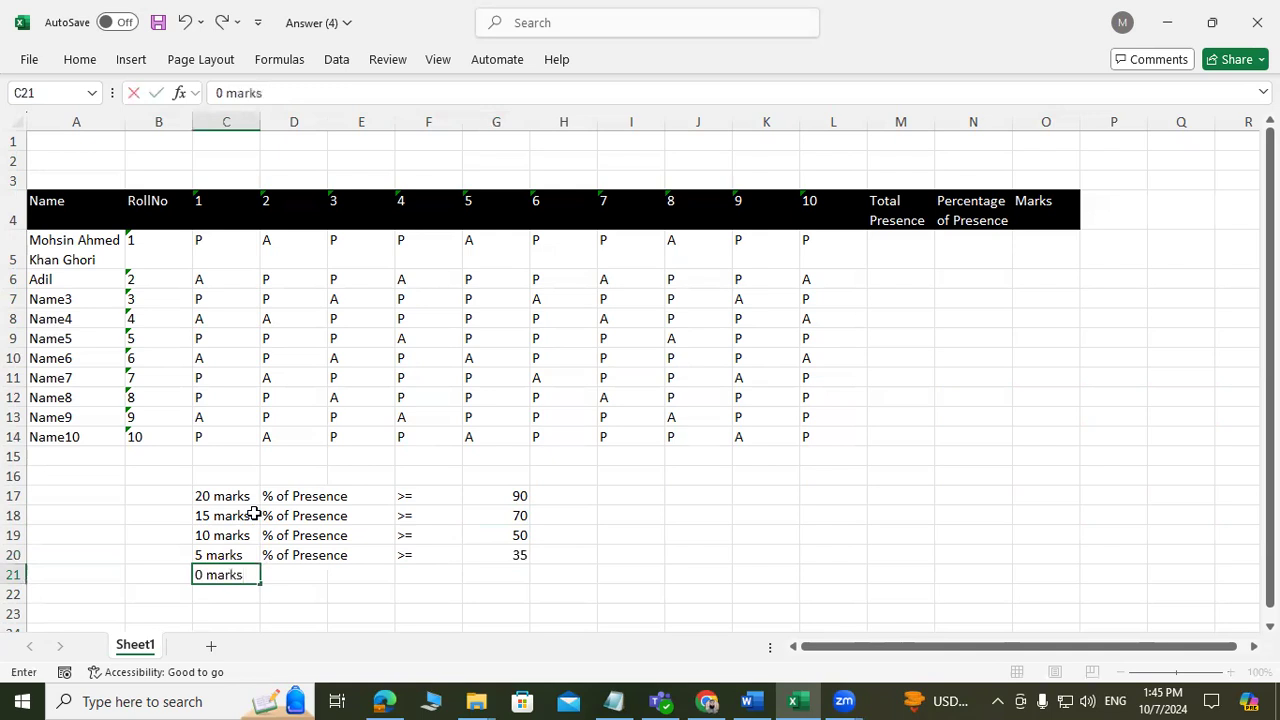
key(BackSpace)
key(Tab)
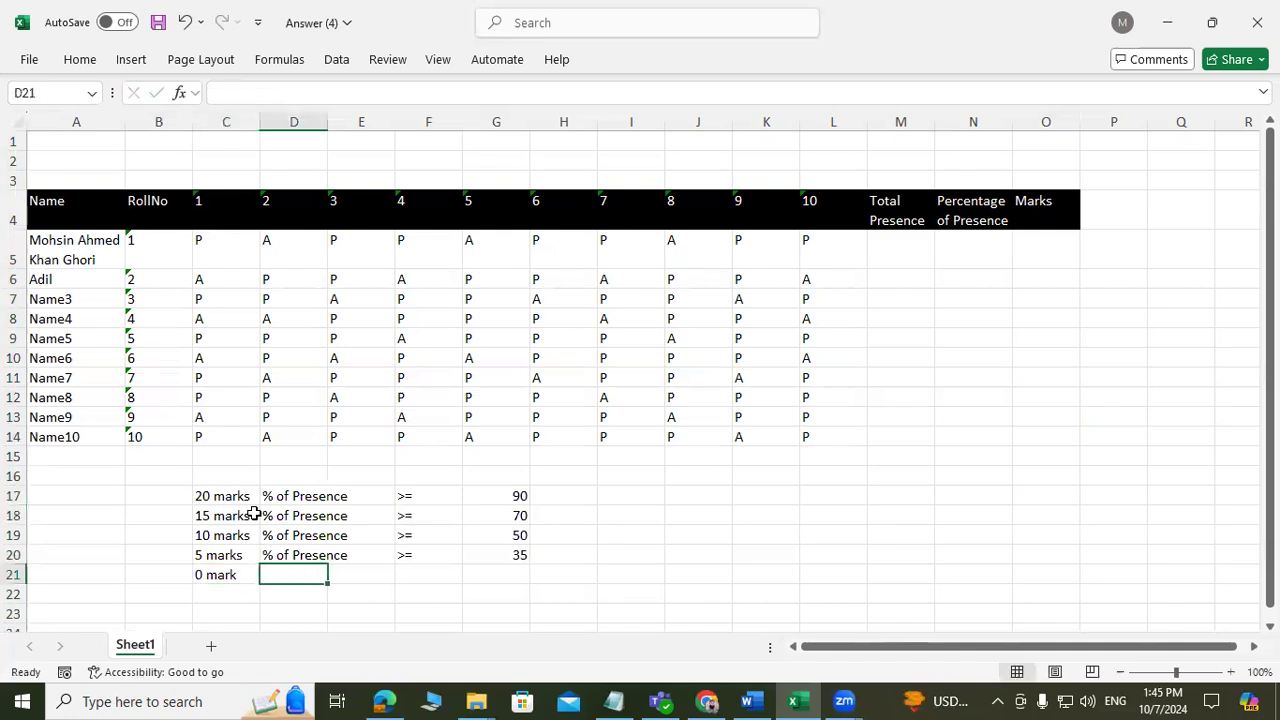
key(Up)
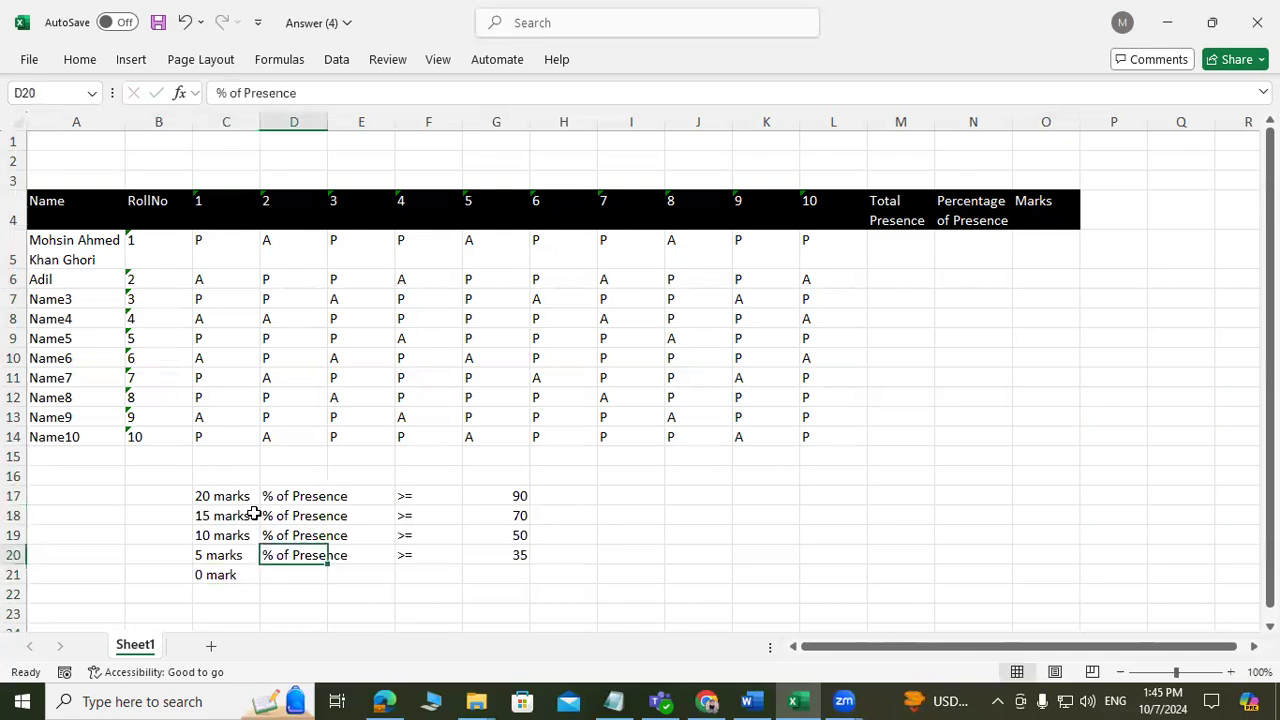
key(ctrl+c)
key(Down)
key(ctrl+v)
- Complete the 0 mark rule with < in F21 and 35 in G21
key(Right)
key(Right)
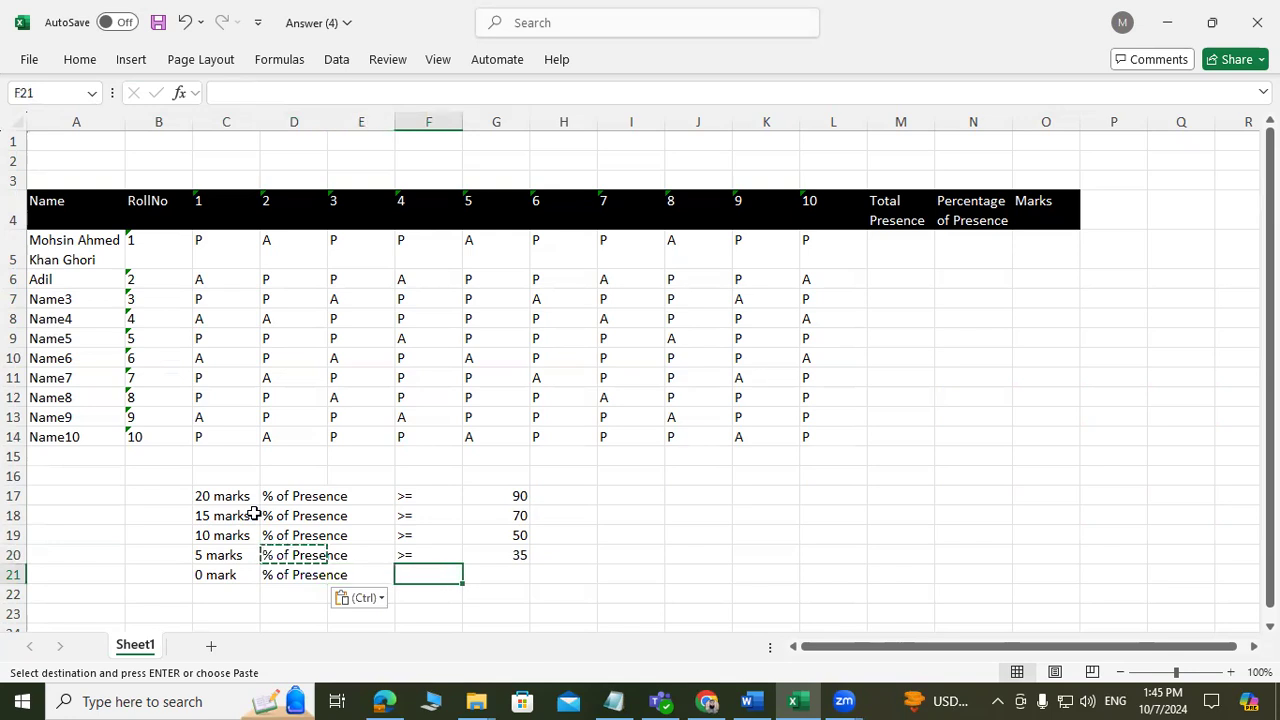
text(<)
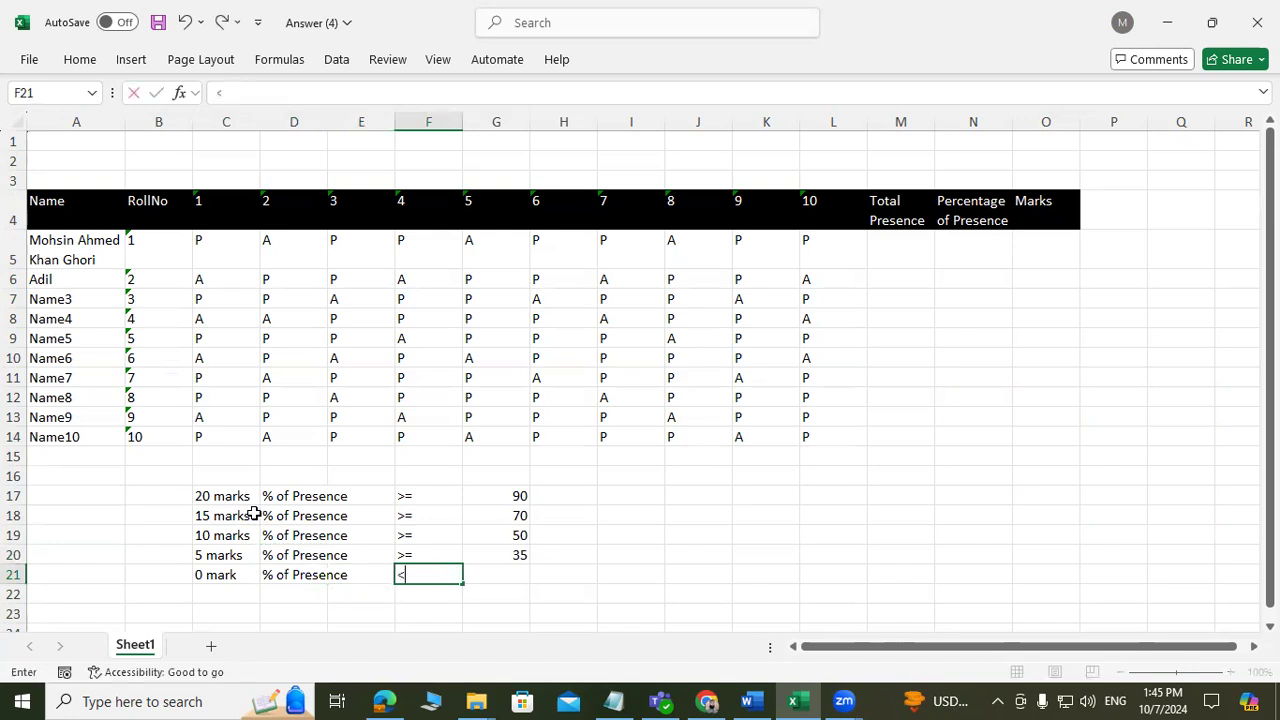
key(Right)
text(35)
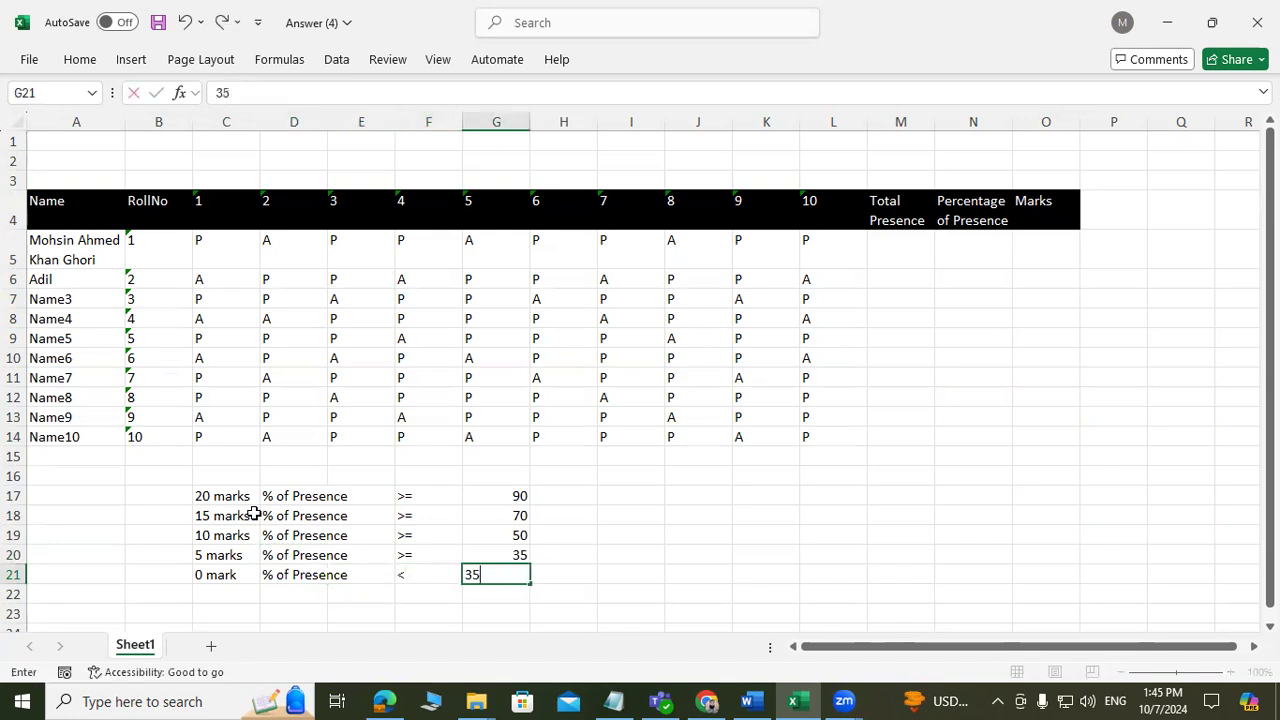
- Count the first student's presences in M5 with the formula =COUNTIF(C5:L5,"P")
key(Up)
key(Up)
key(Up)
key(Up)
key(Up)
key(Up)
key(Up)
key(Up)
key(Up)
key(Up)
key(Up)
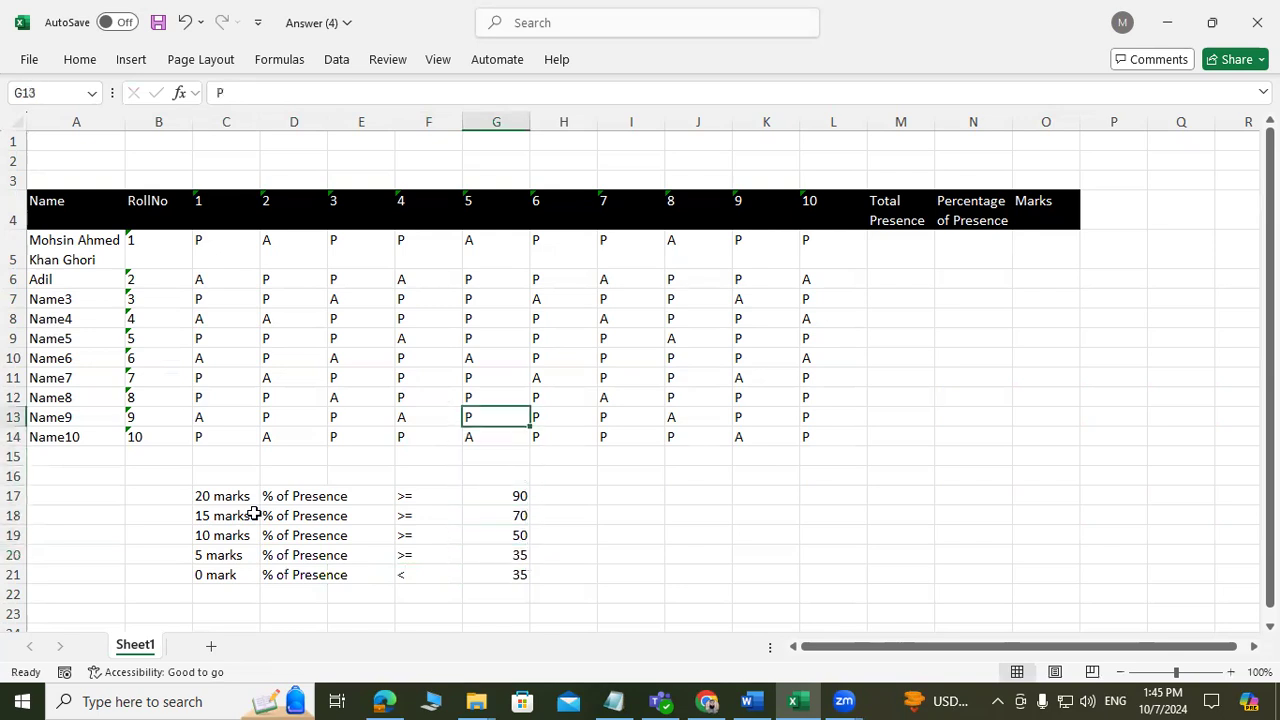
key(Up)
key(Up)
key(Up)
key(Right)
key(Right)
key(Right)
key(Right)
key(Right)
key(Right)
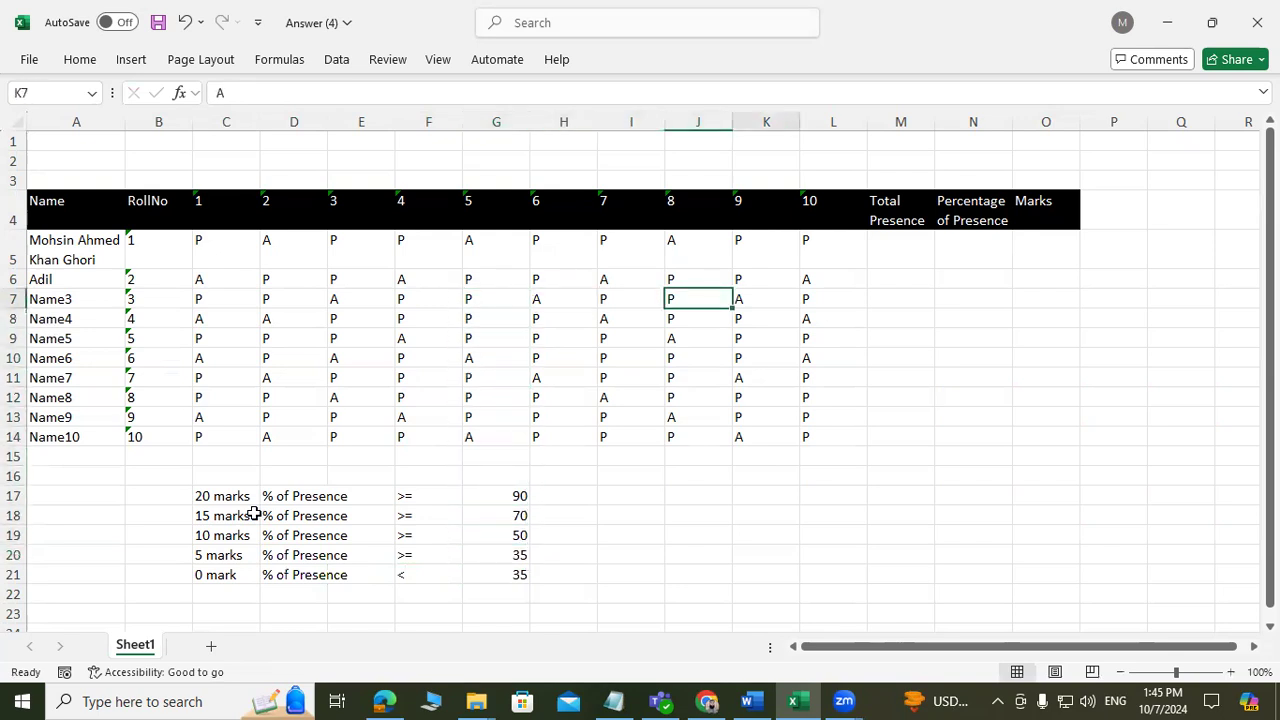
key(Up)
key(Up)
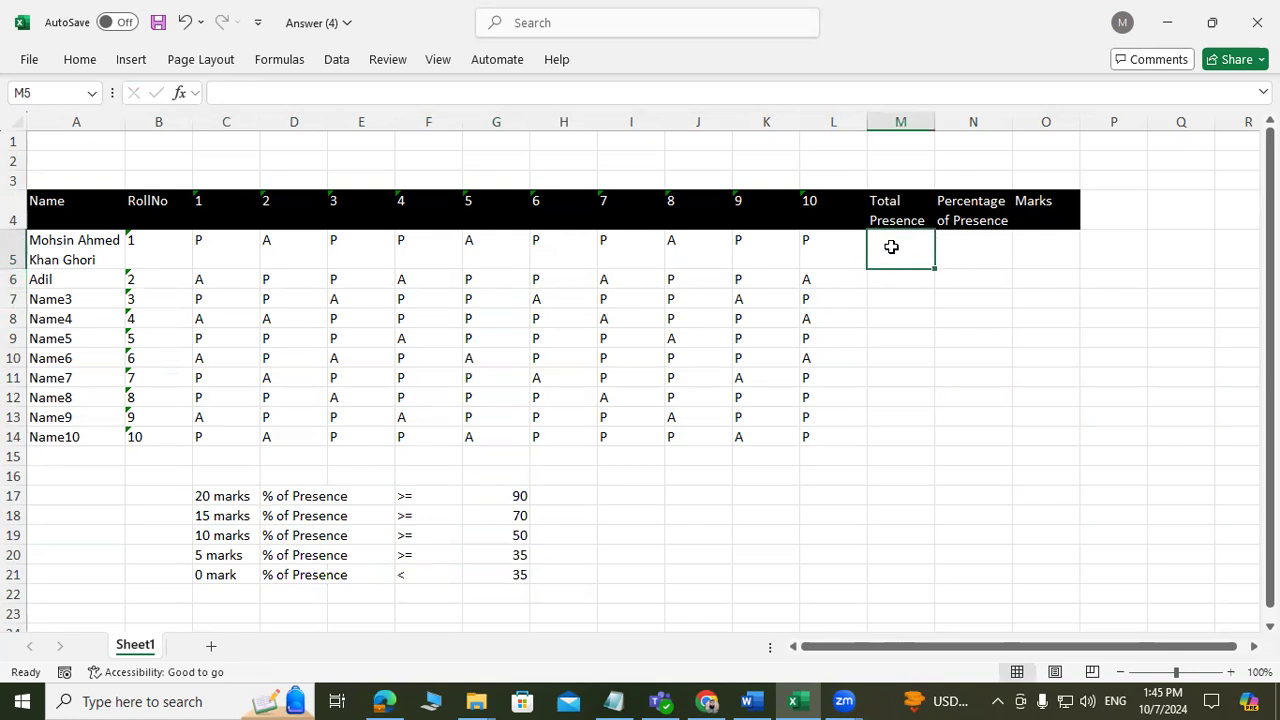
text(=cou)
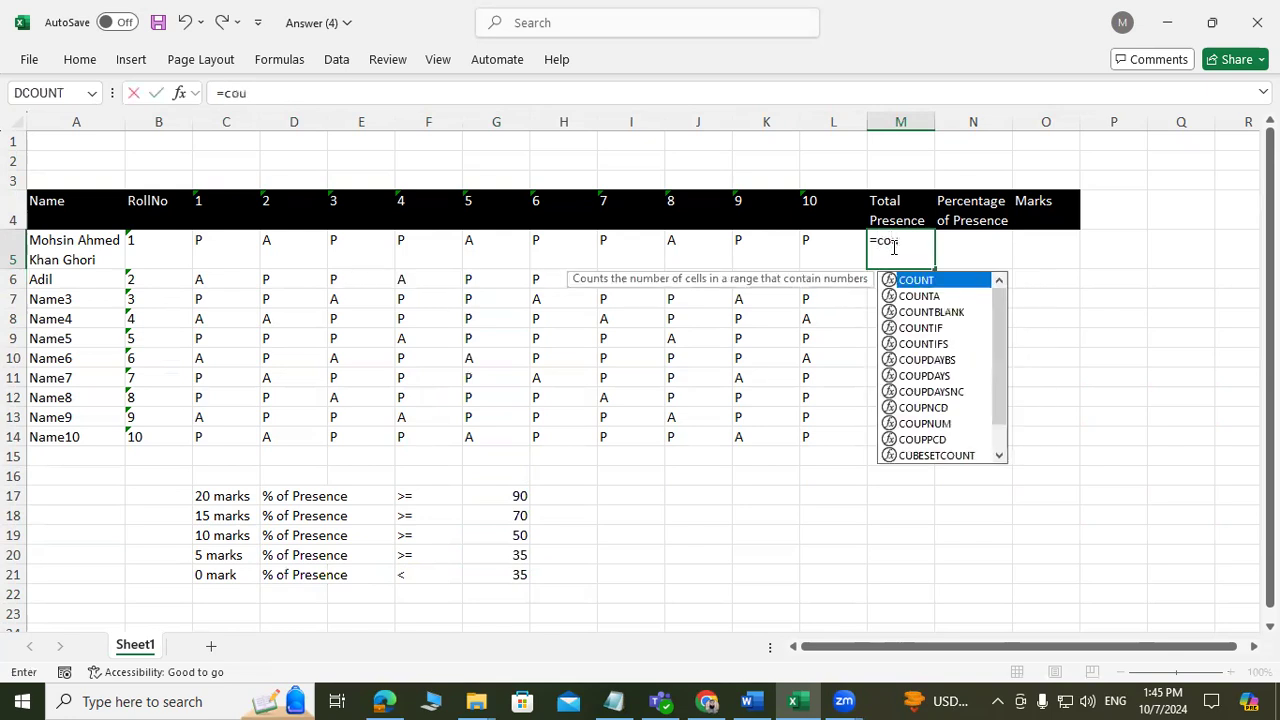
text(ntif()
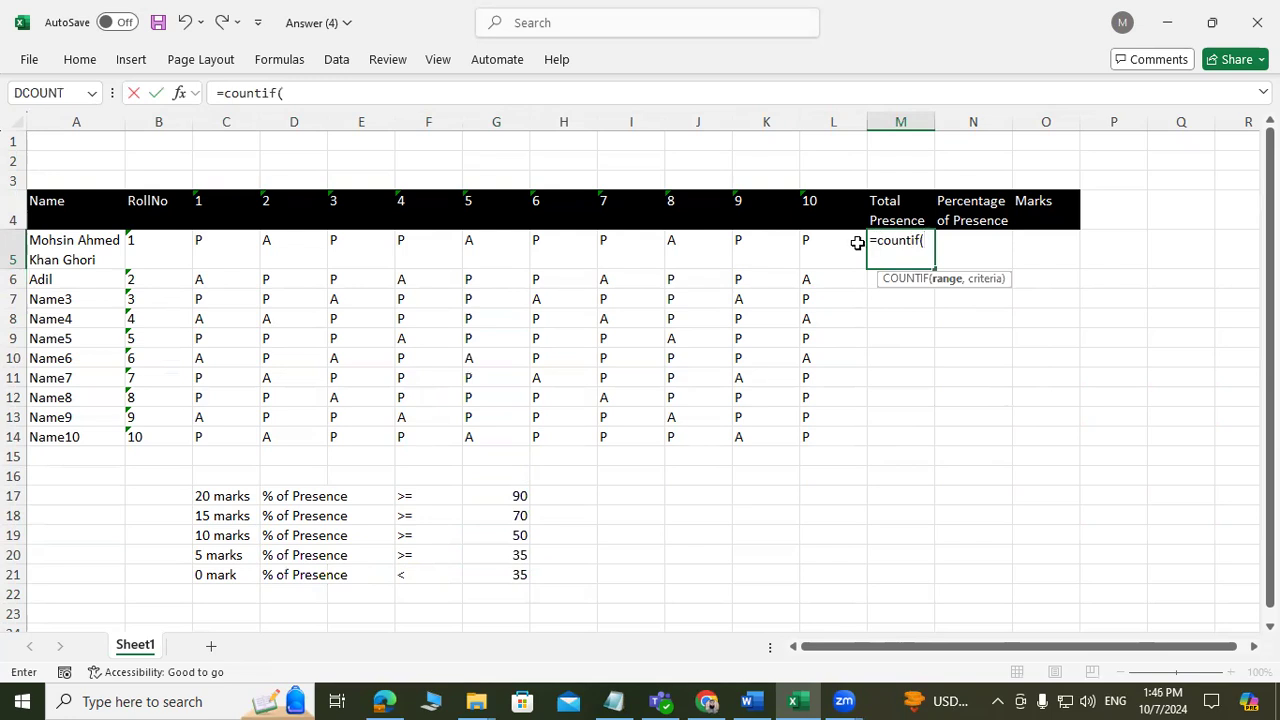
click(210, 240)
drag(250, 248, 660, 262)
key(shift+Right)
key(shift+Right)
key(shift+Right)
key(shift+Right)
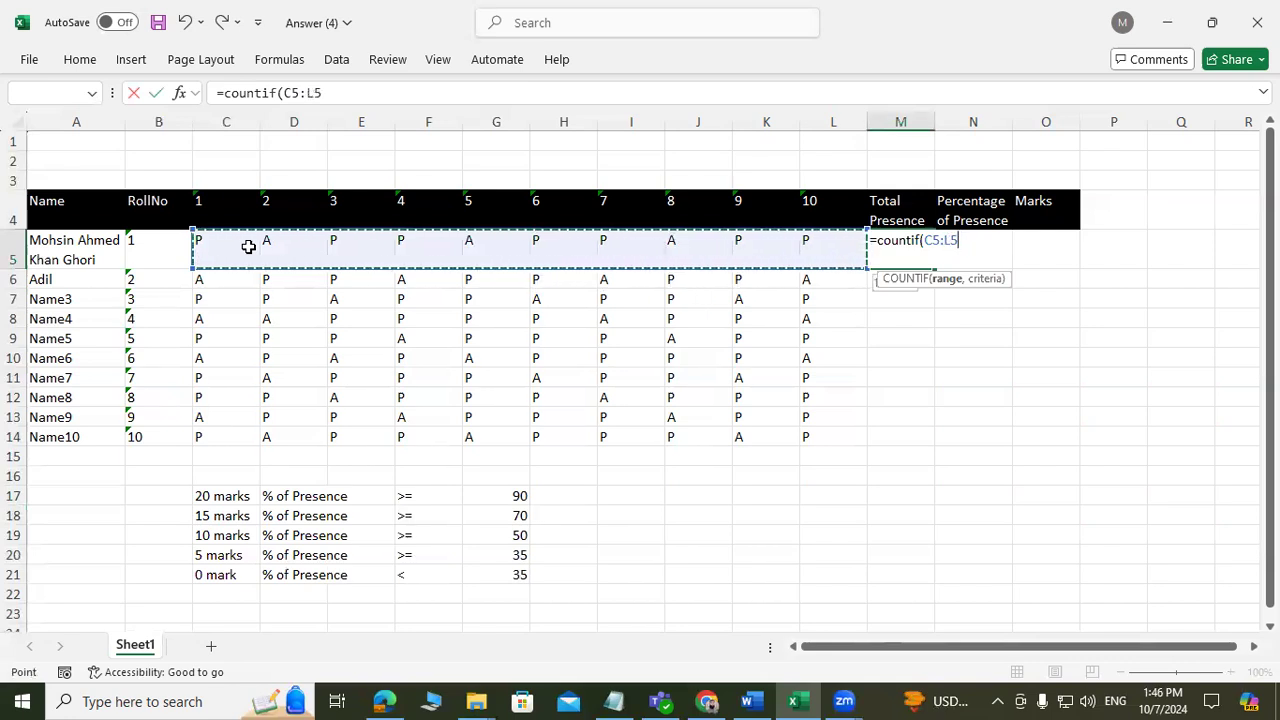
text(,")
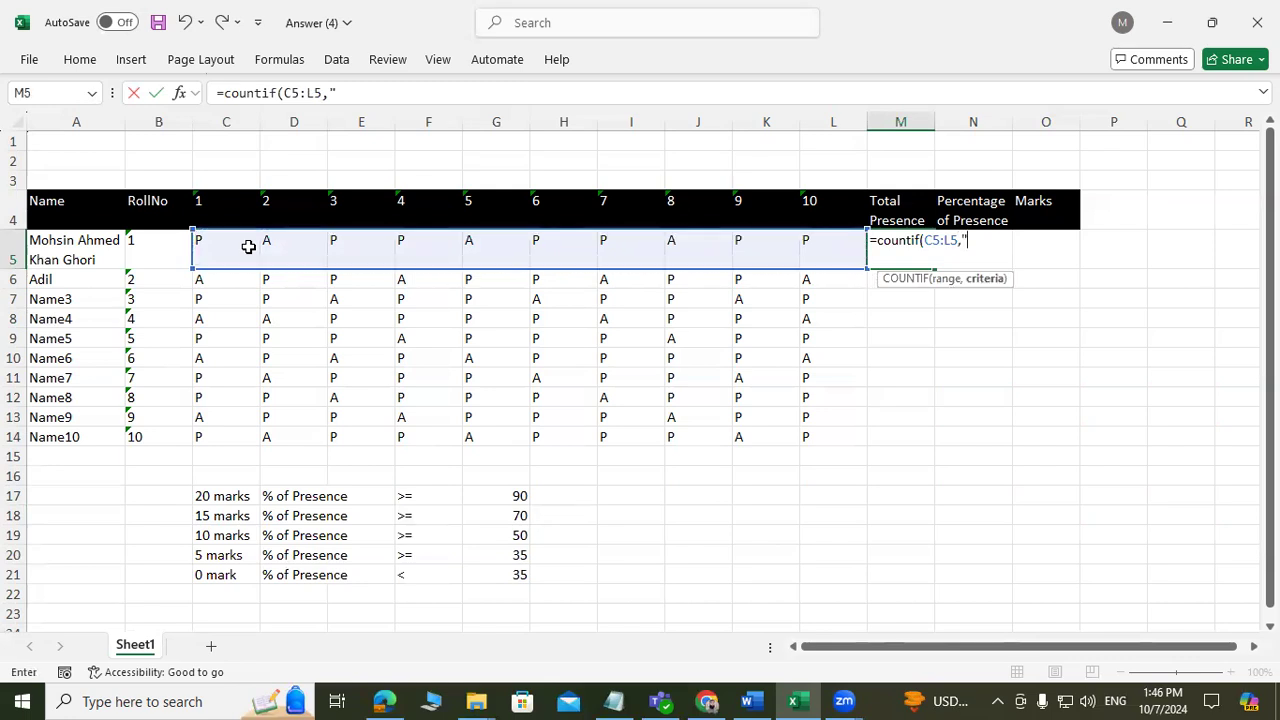
text(P"))
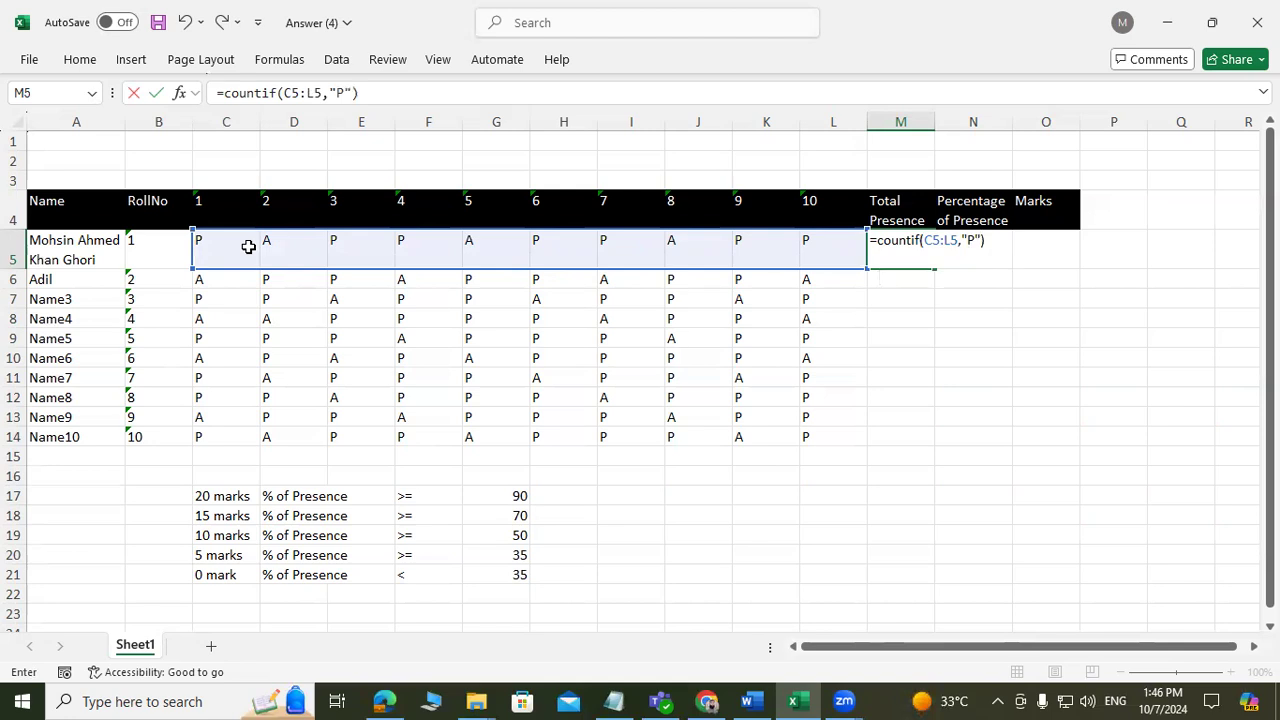
key(Return)
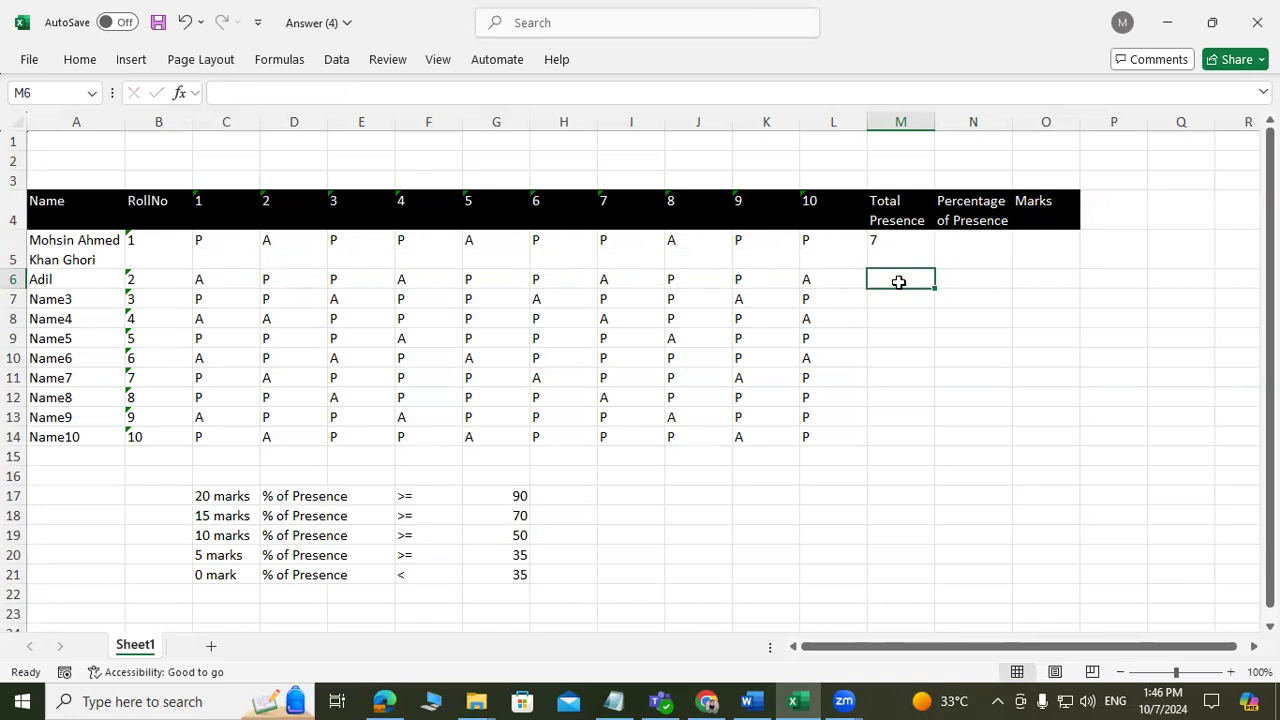
- Check the P entries across row 5 against the Total Presence value in M5
click(201, 243)
click(329, 243)
click(429, 243)
click(584, 245)
click(614, 243)
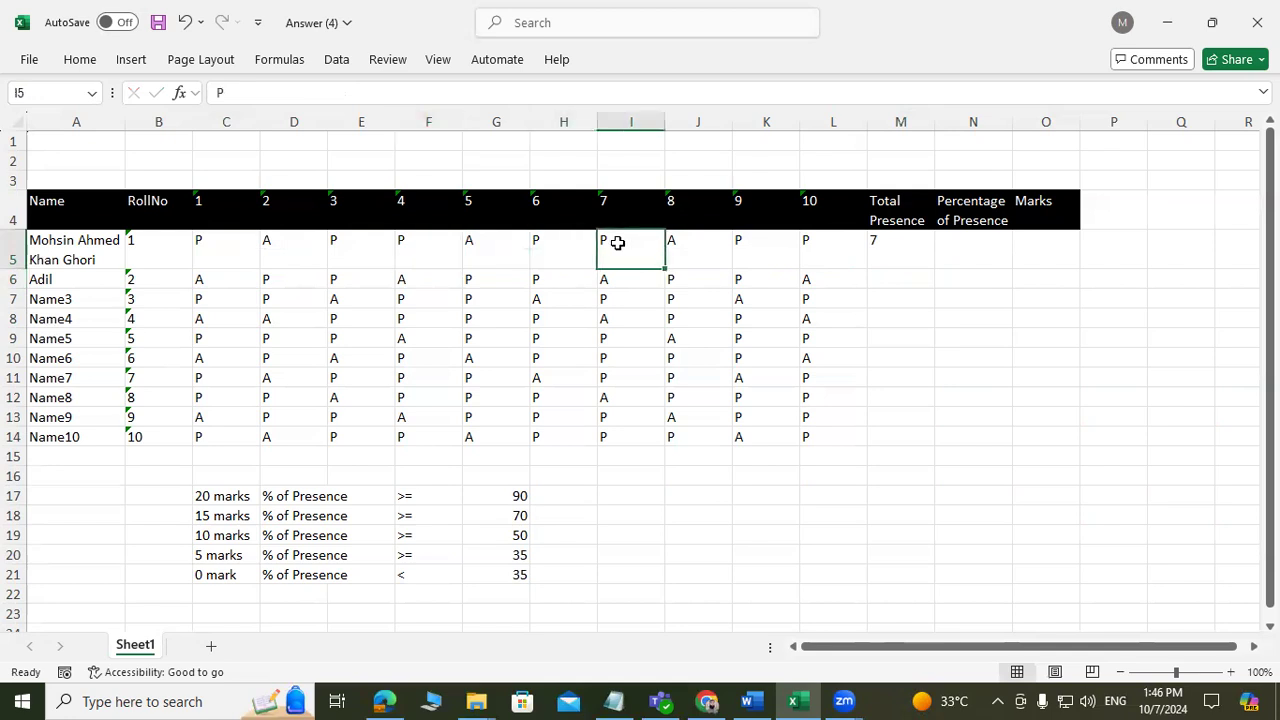
click(768, 246)
click(805, 245)
click(912, 249)
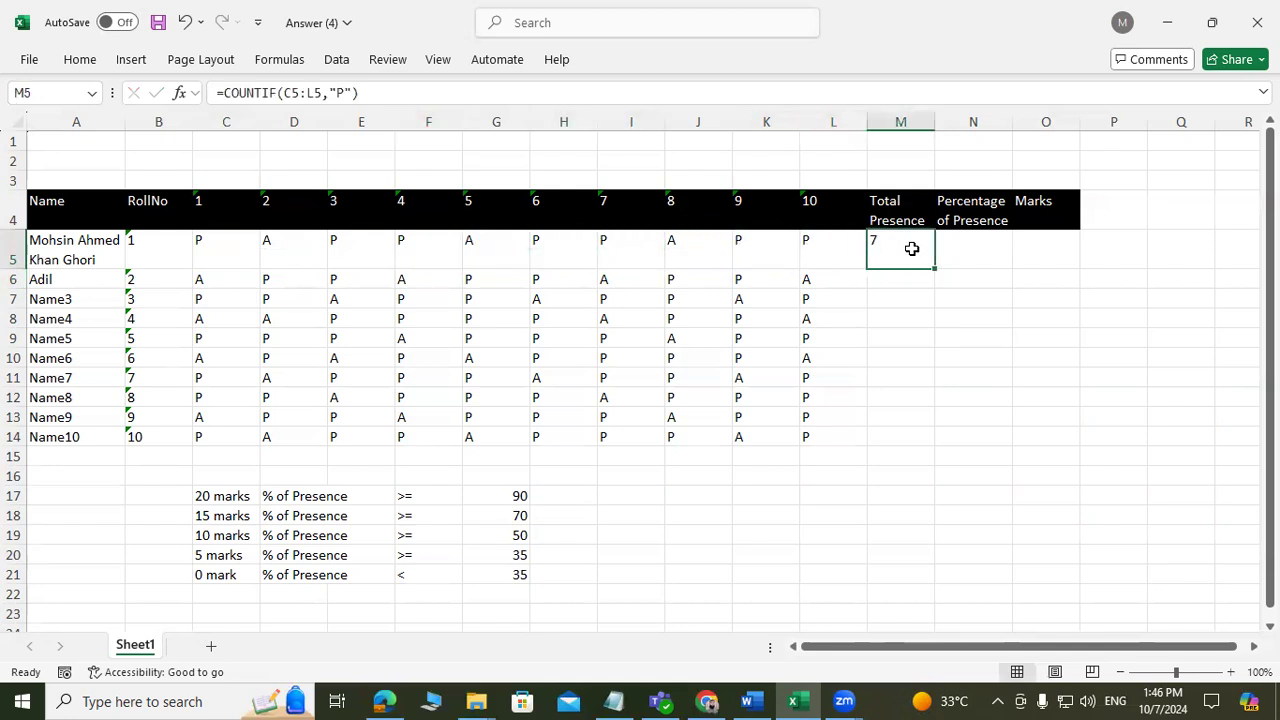
- Enter =COUNTIF(C6:L6,"P") in M6 and fill the formula down through M14
click(897, 281)
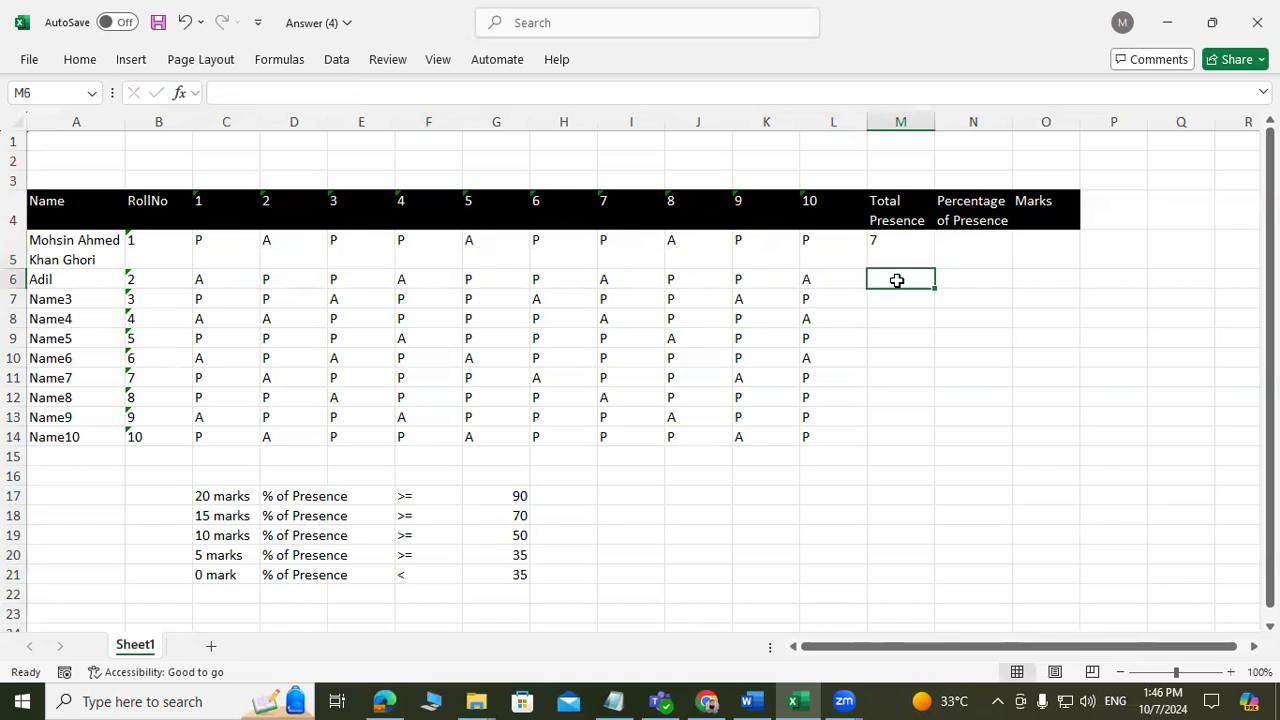
text(=)
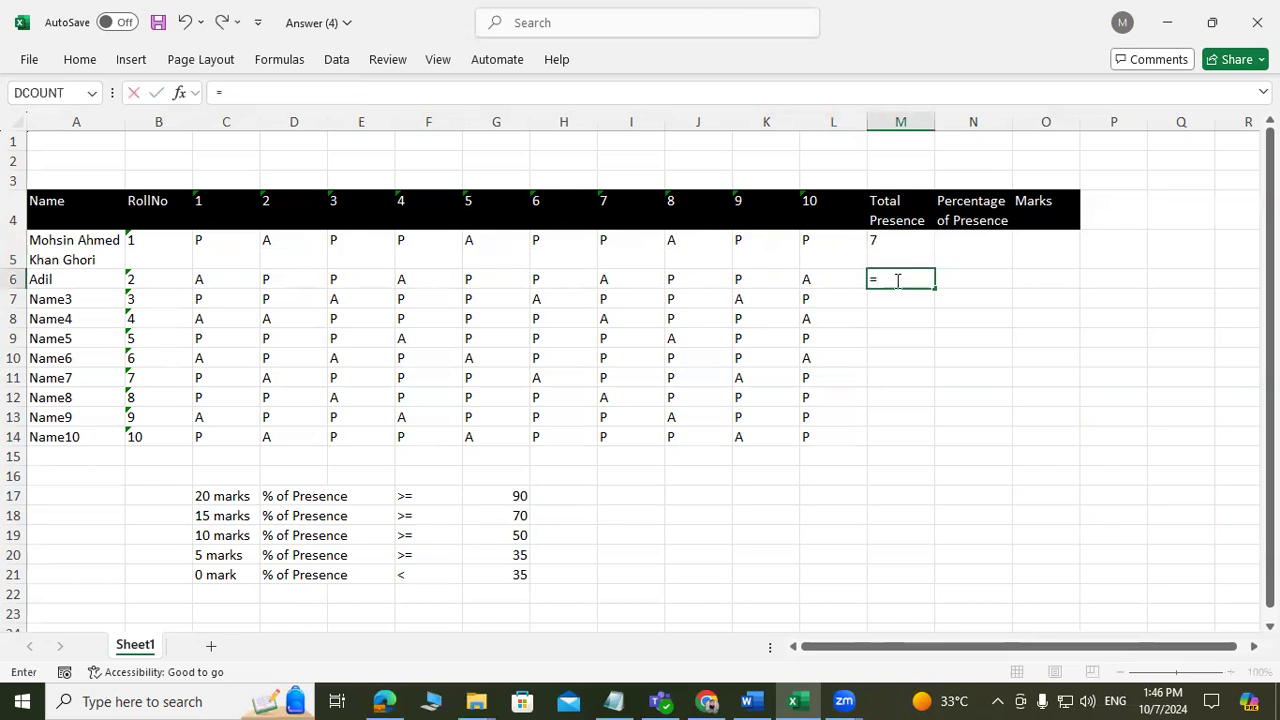
text(Count)
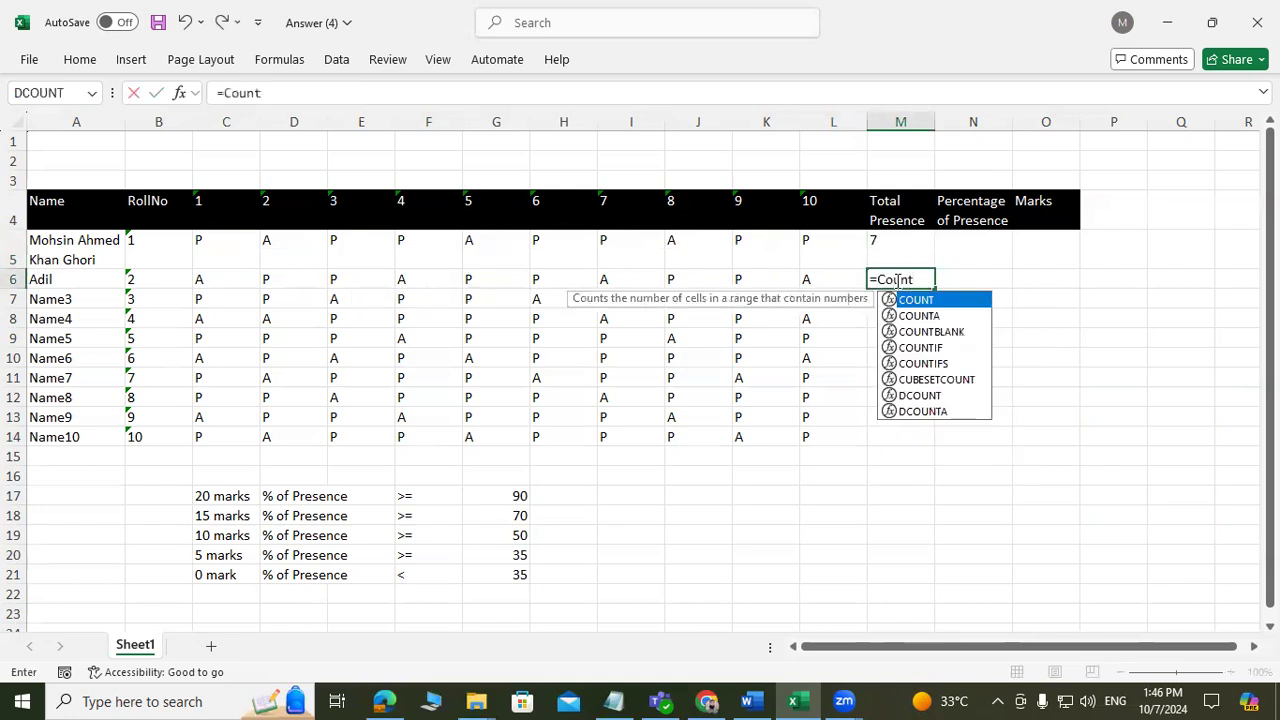
text(if()
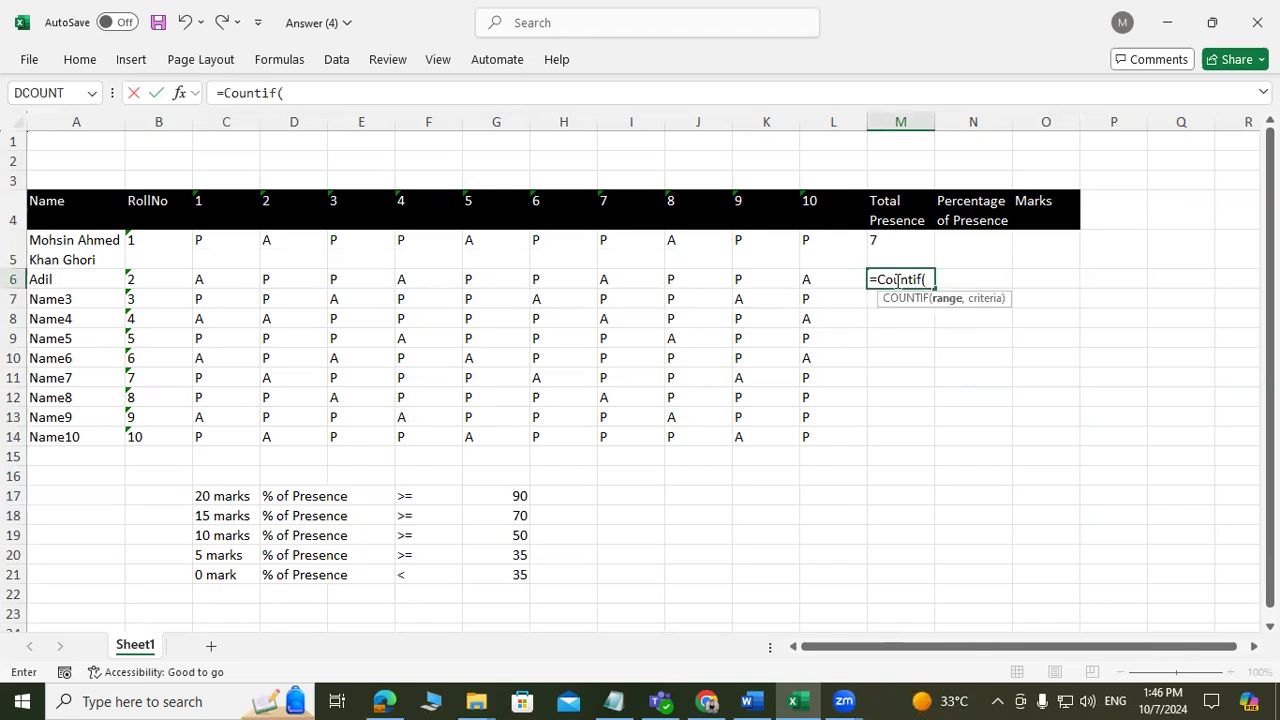
text(C)
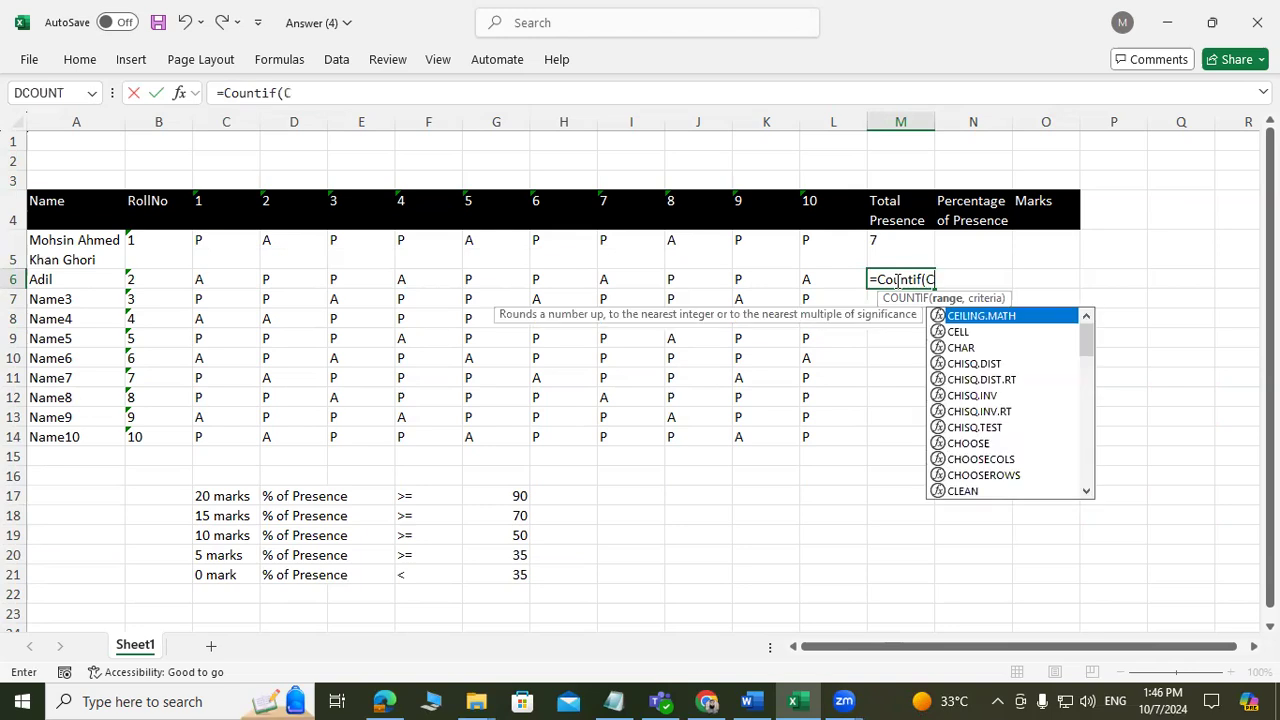
text(6..l6)
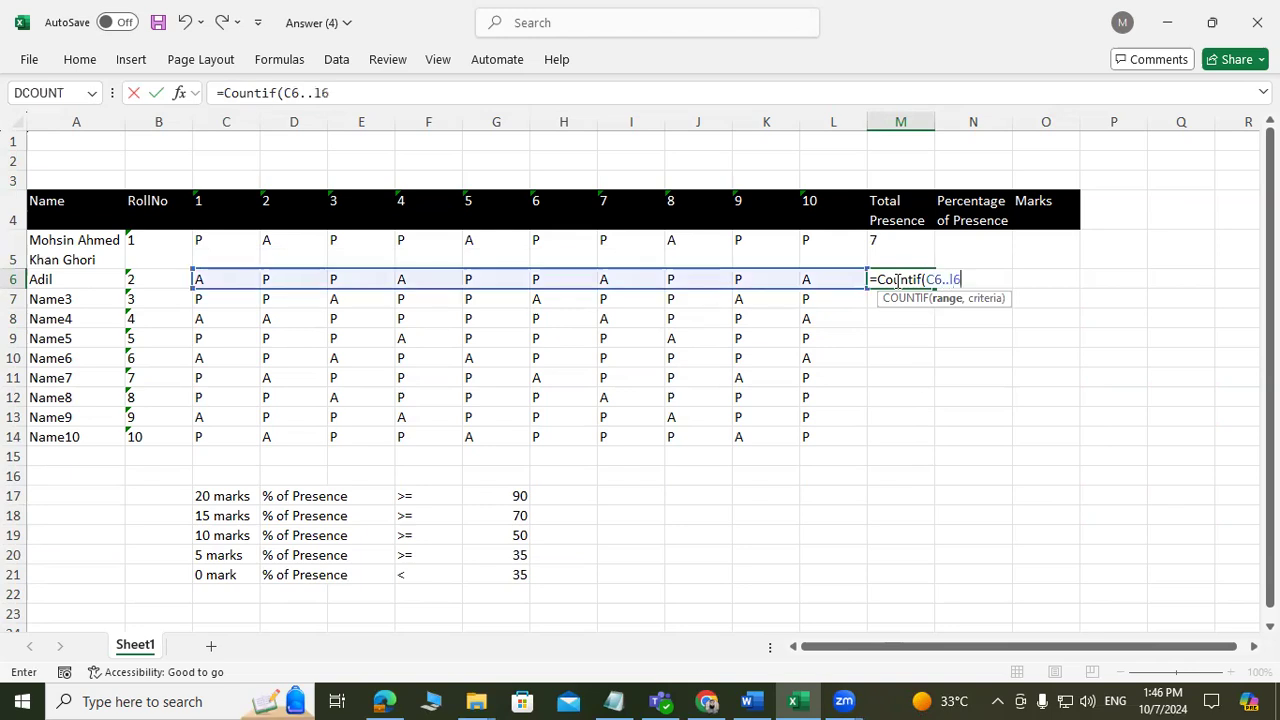
text(,"P"))
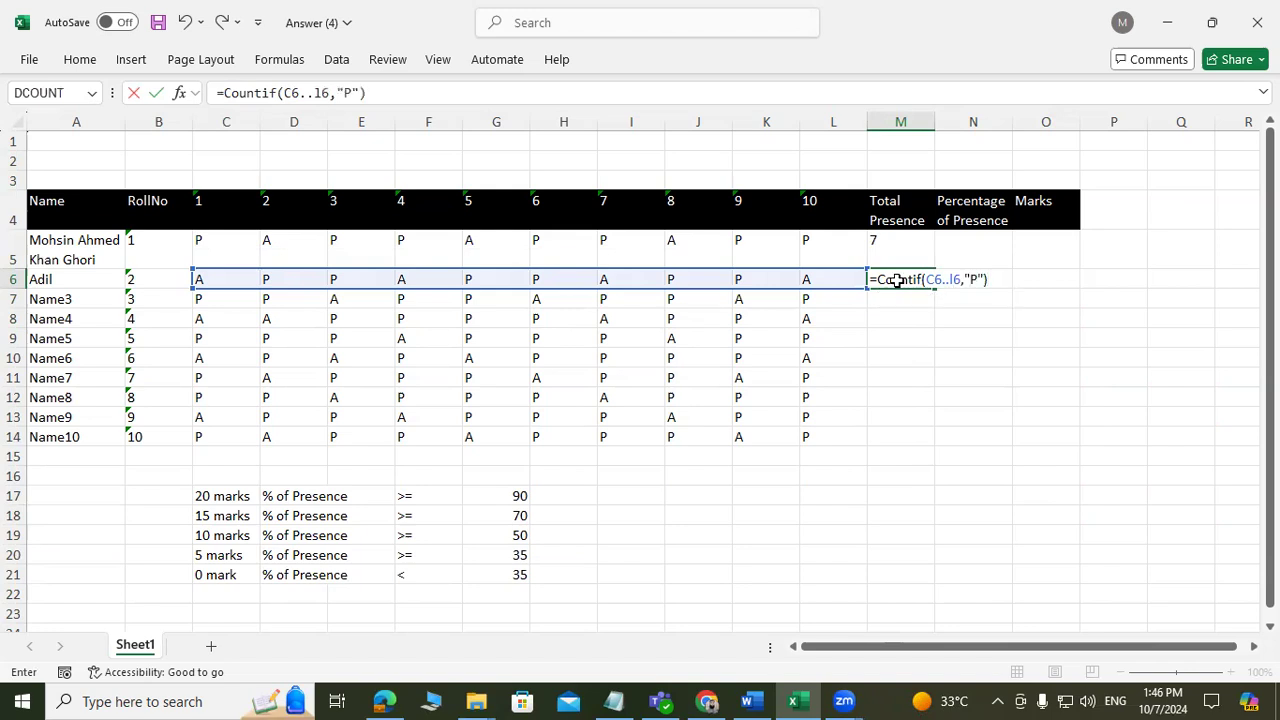
key(Return)
click(880, 273)
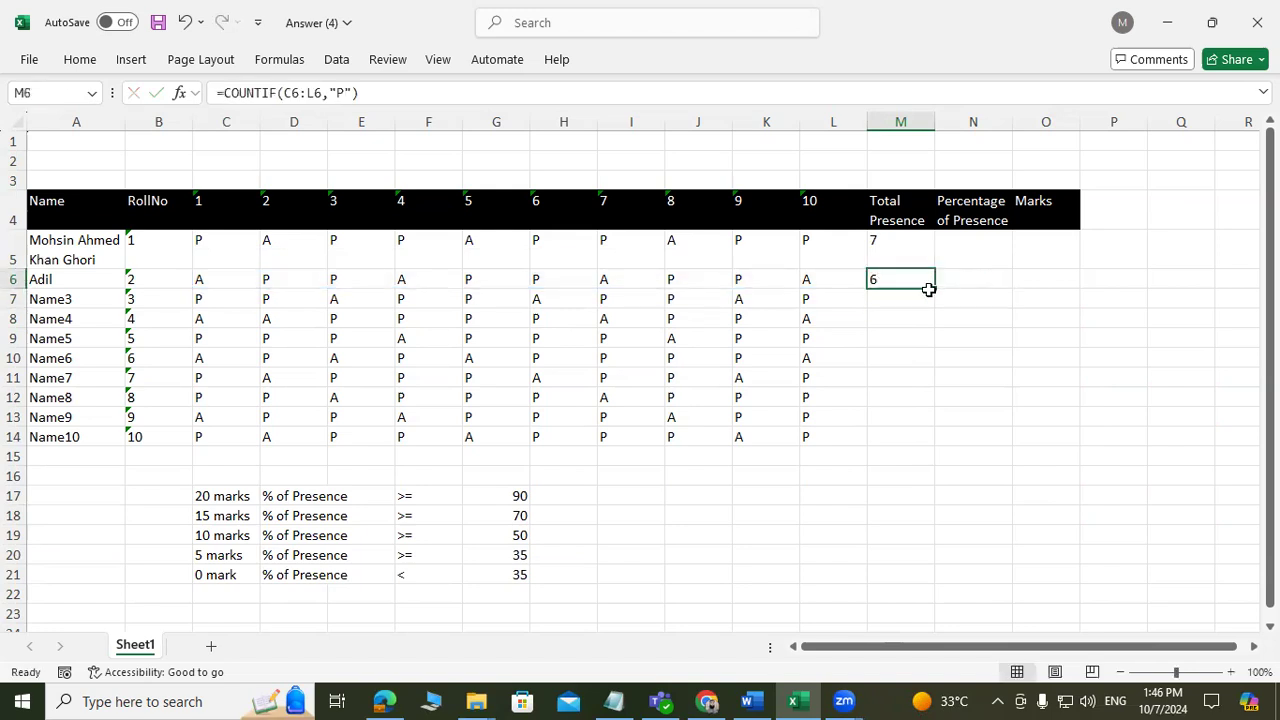
drag(937, 290, 915, 443)
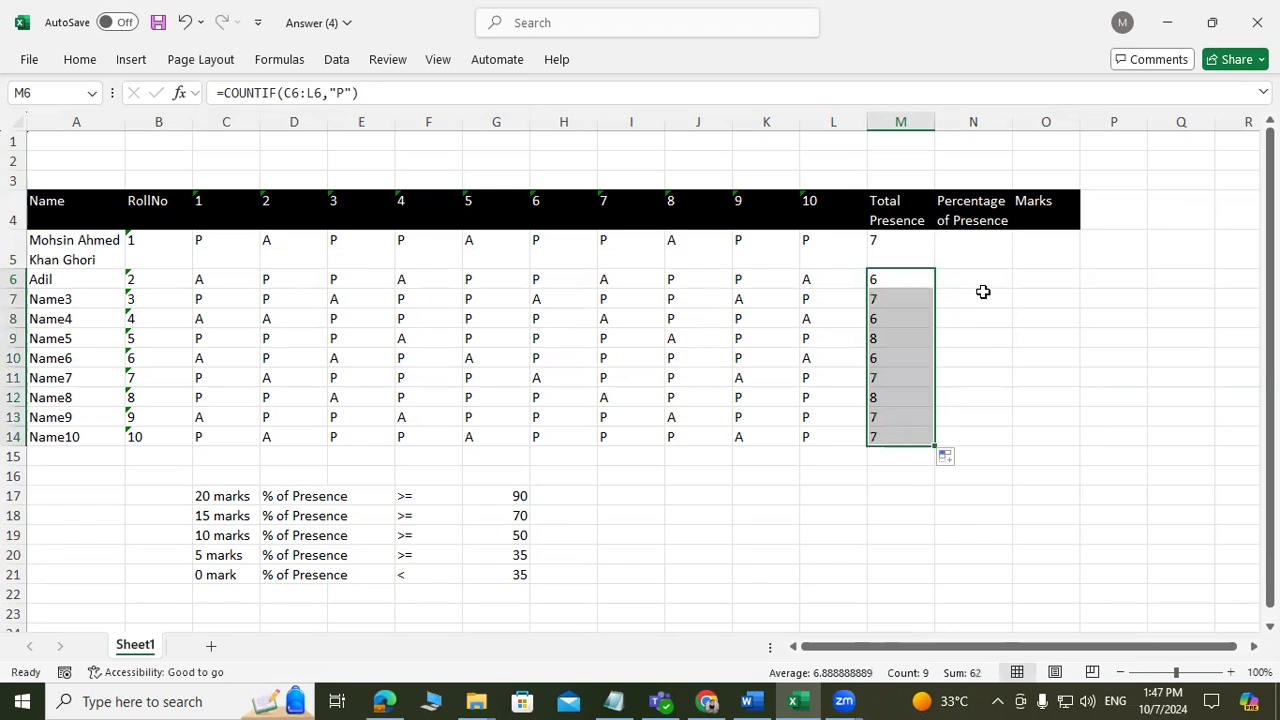
- Start a formula in cell N5 for the first student's percentage of presence
click(973, 258)
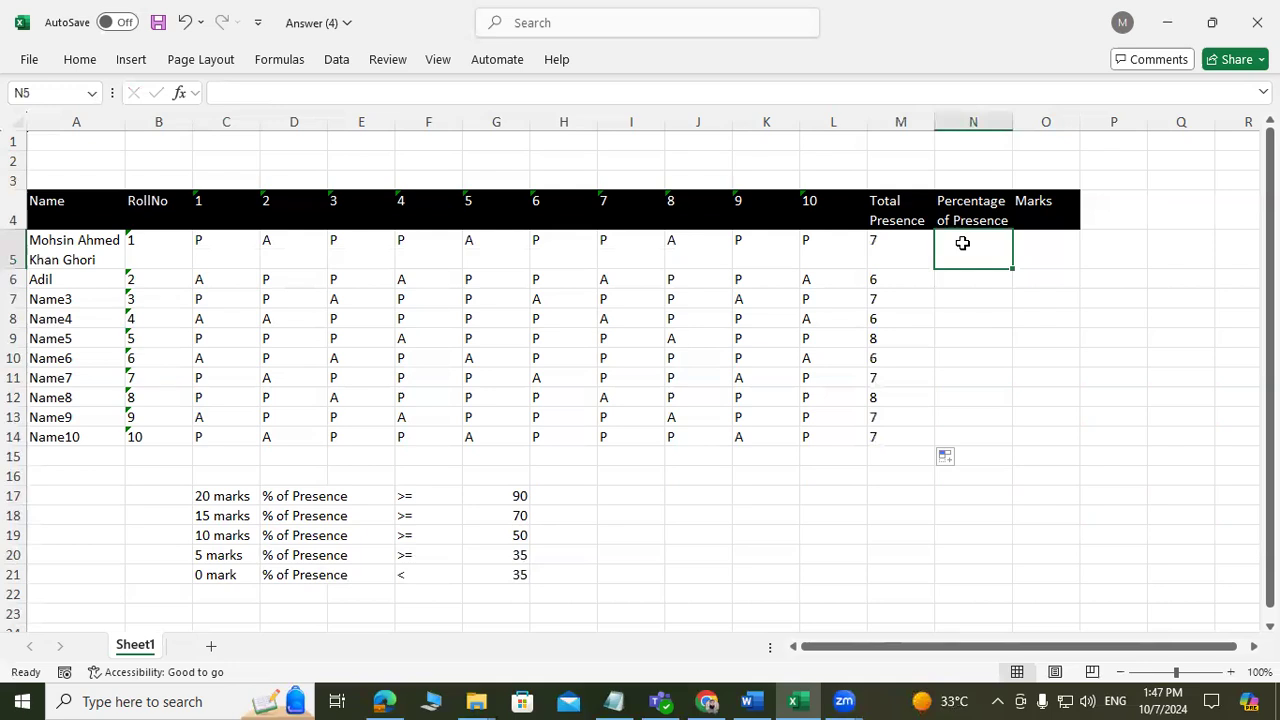
text(=)
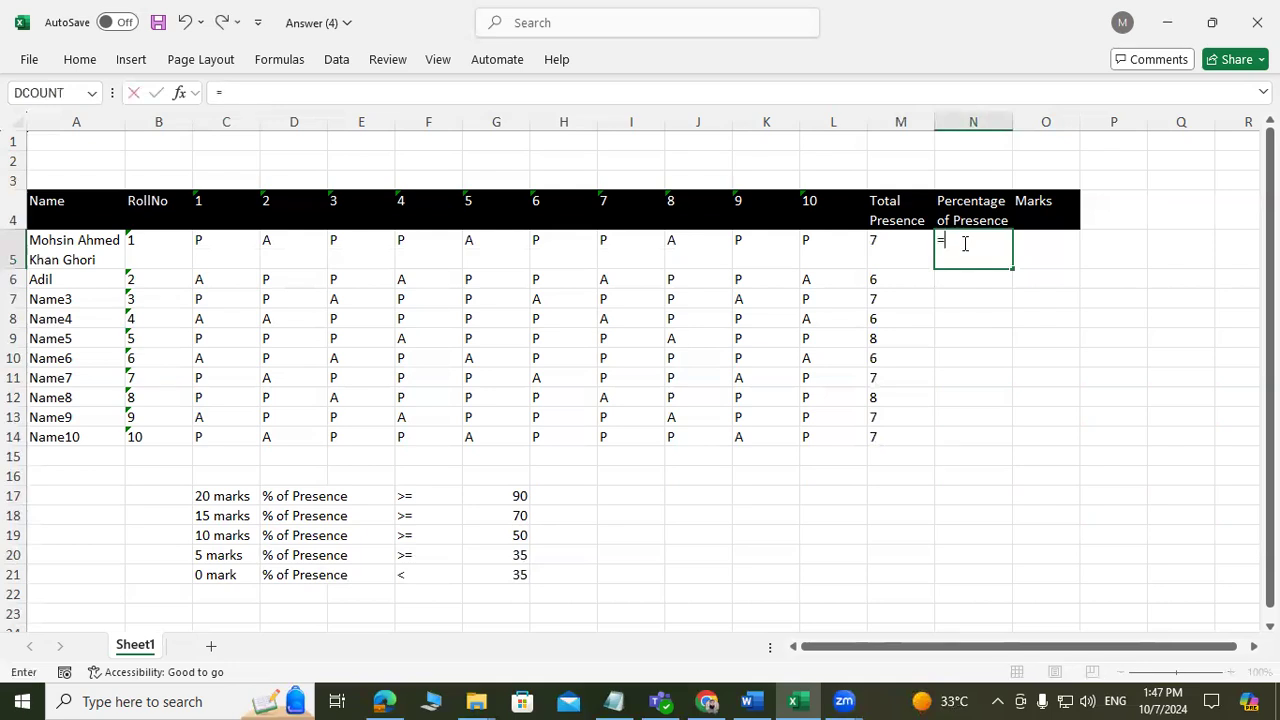
text(count)
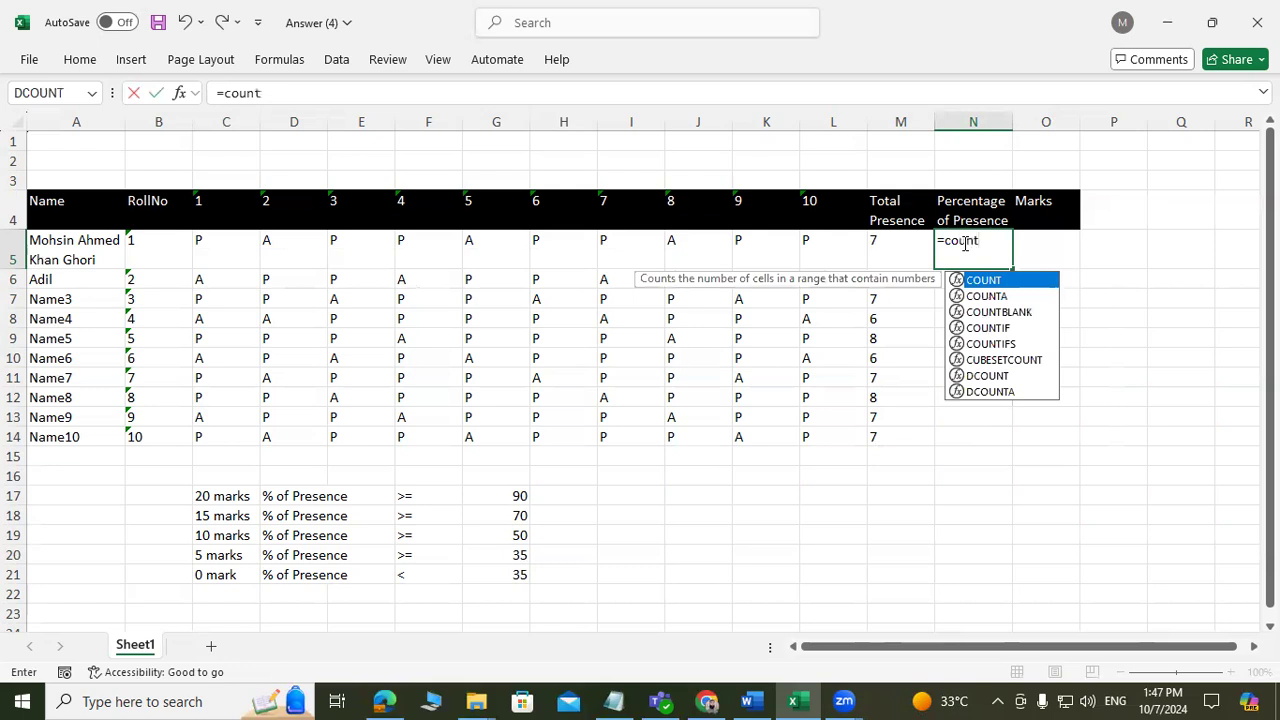
key(BackSpace)
key(BackSpace)
key(BackSpace)
key(BackSpace)
key(BackSpace)
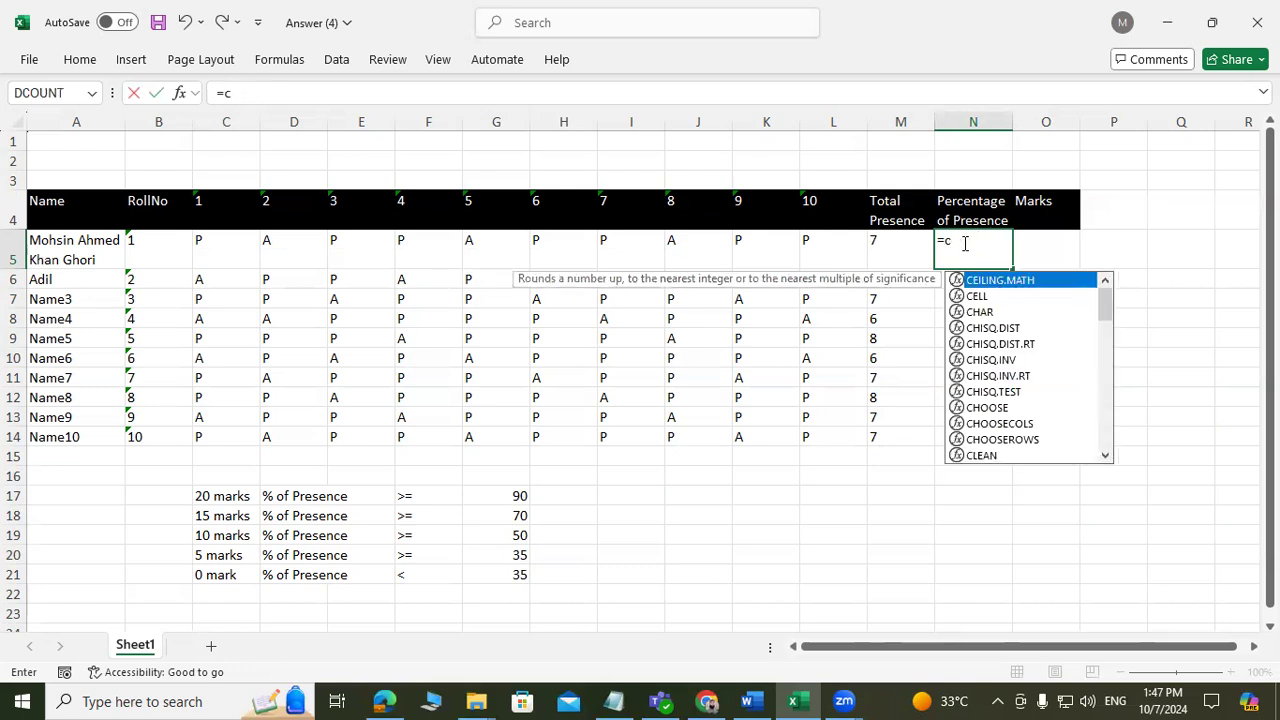
- Calculate the first student's percentage of presence in N5 with the formula =M5/(COUNT(C5:L5))*100
text(m)
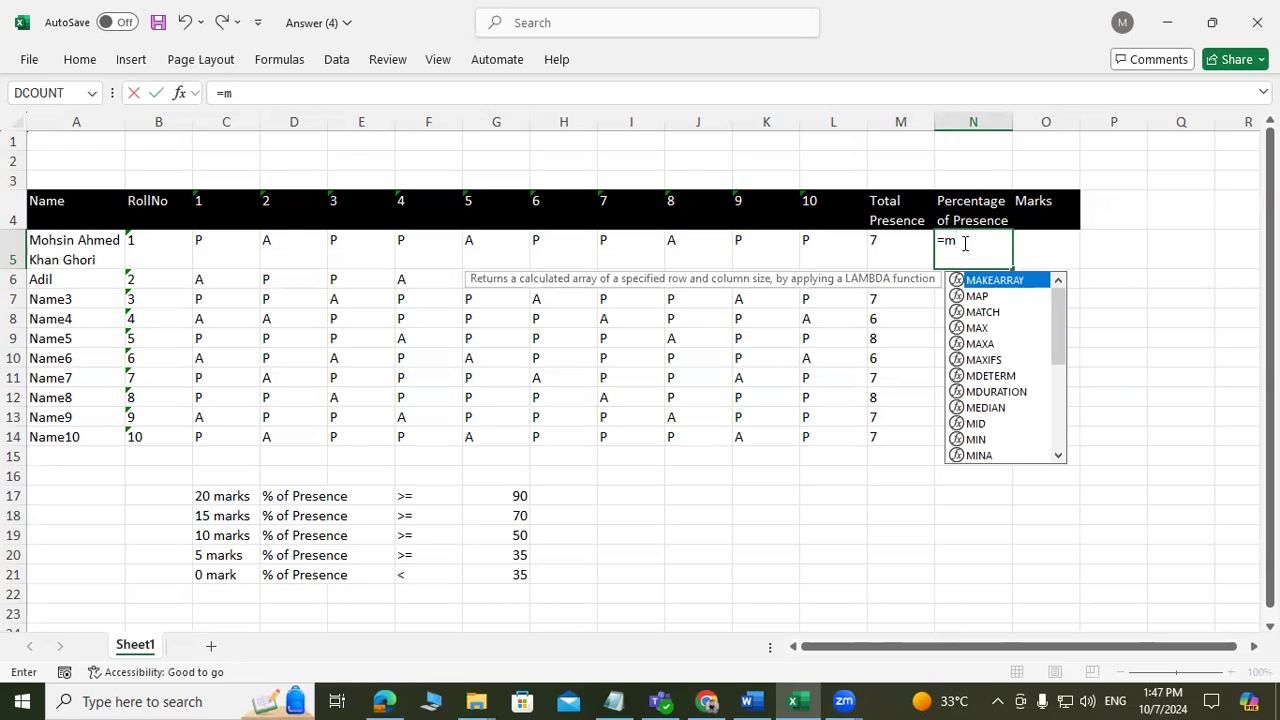
text(6)
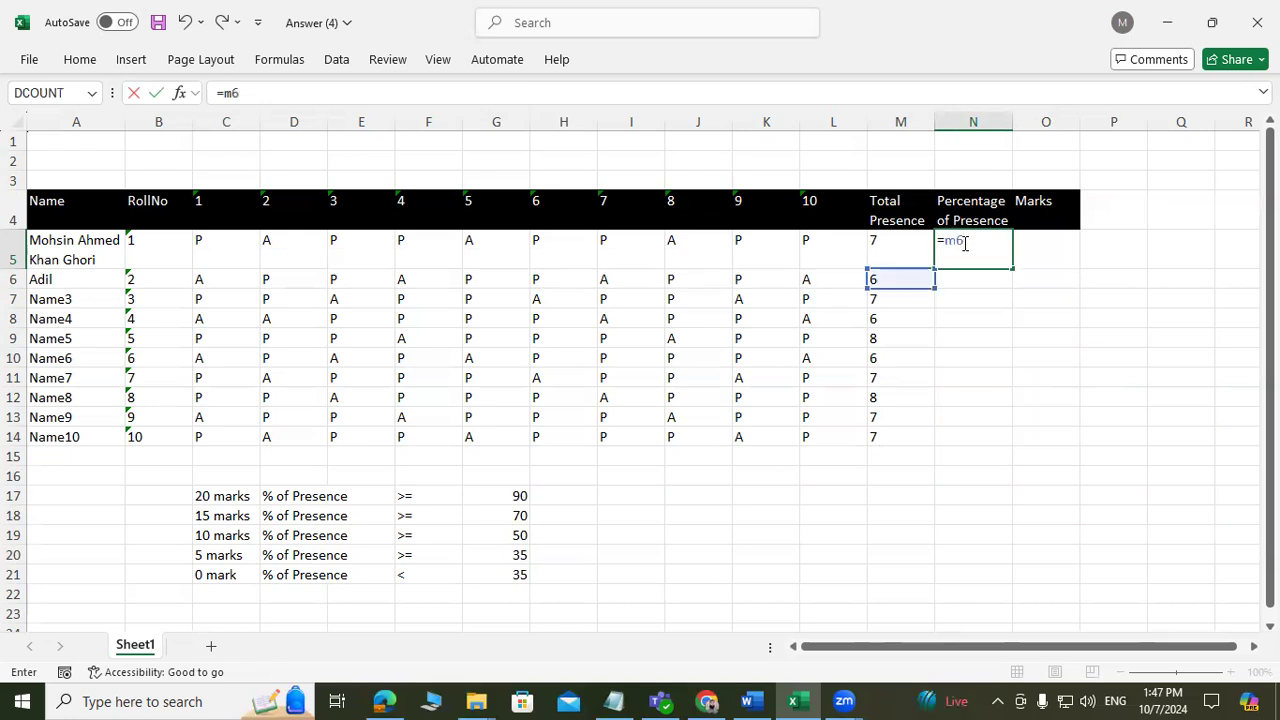
key(BackSpace)
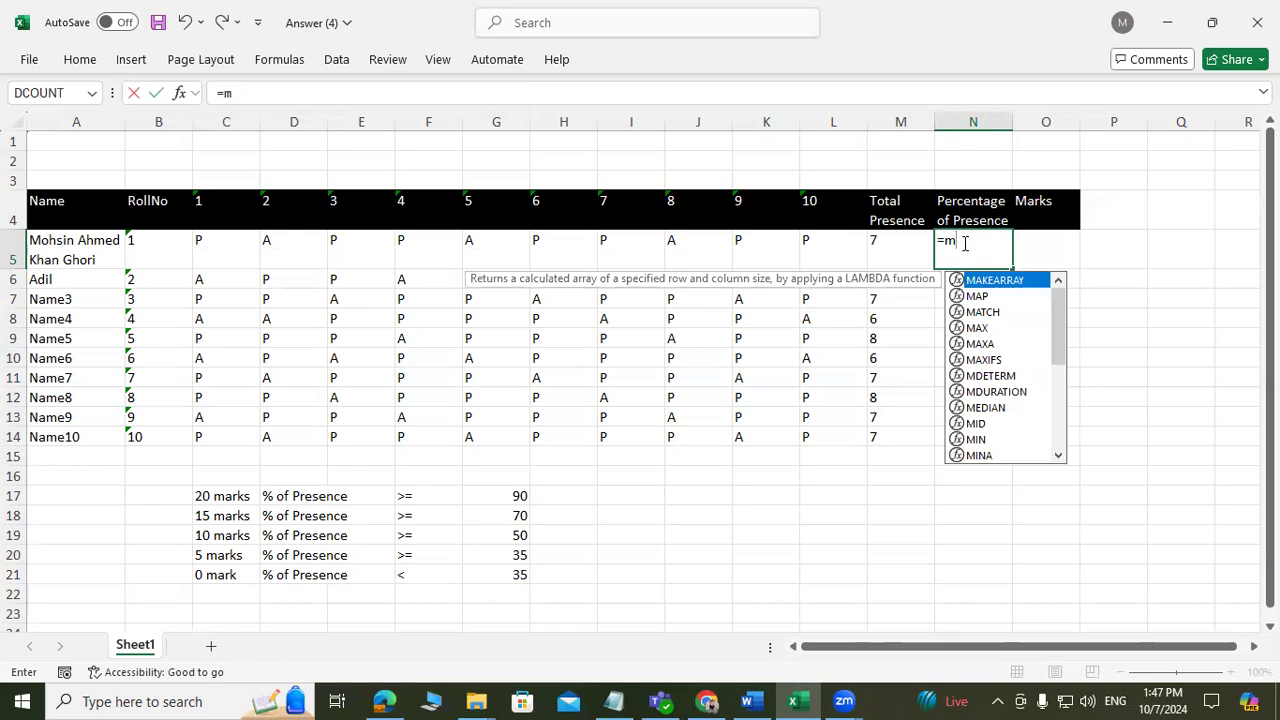
text(5/)
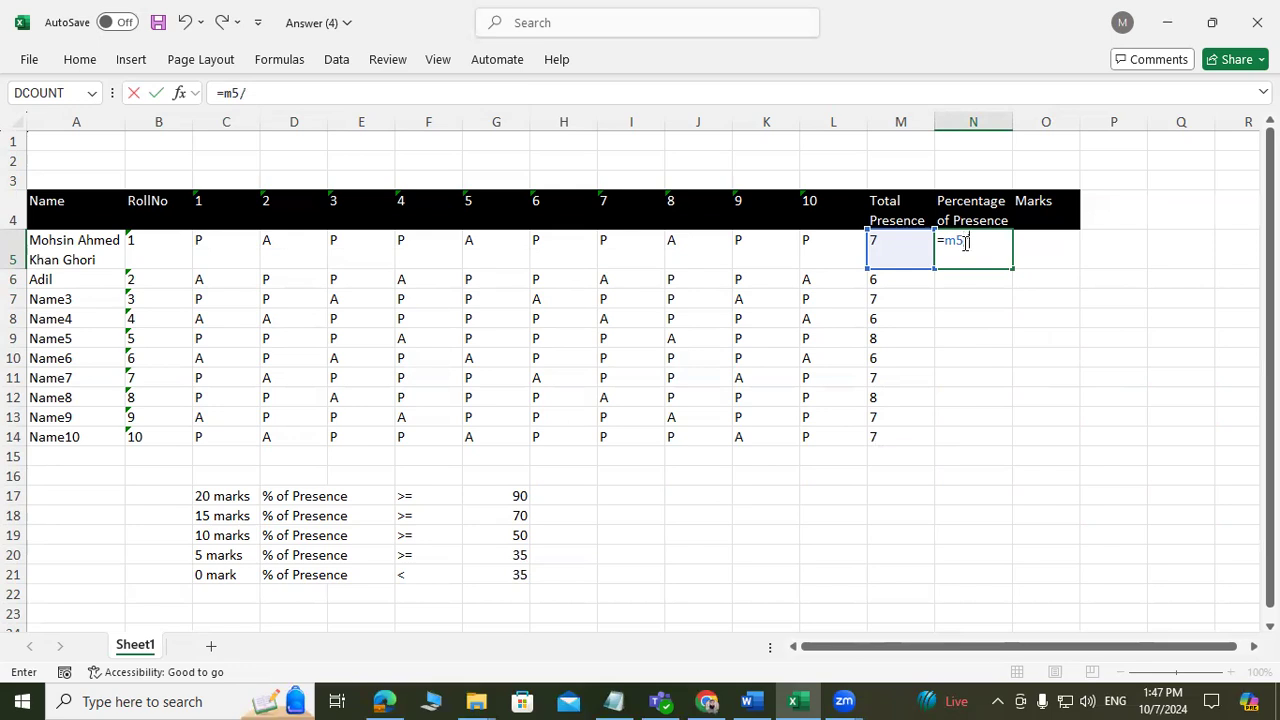
text((count)
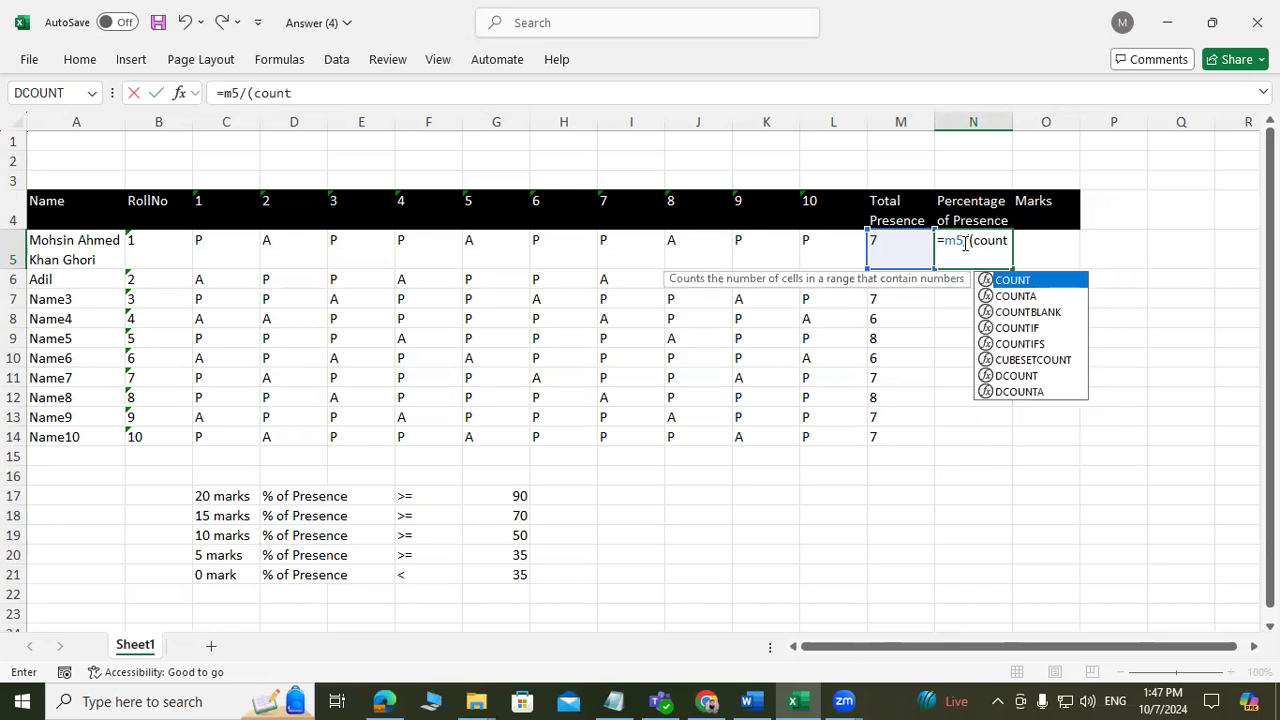
text(()
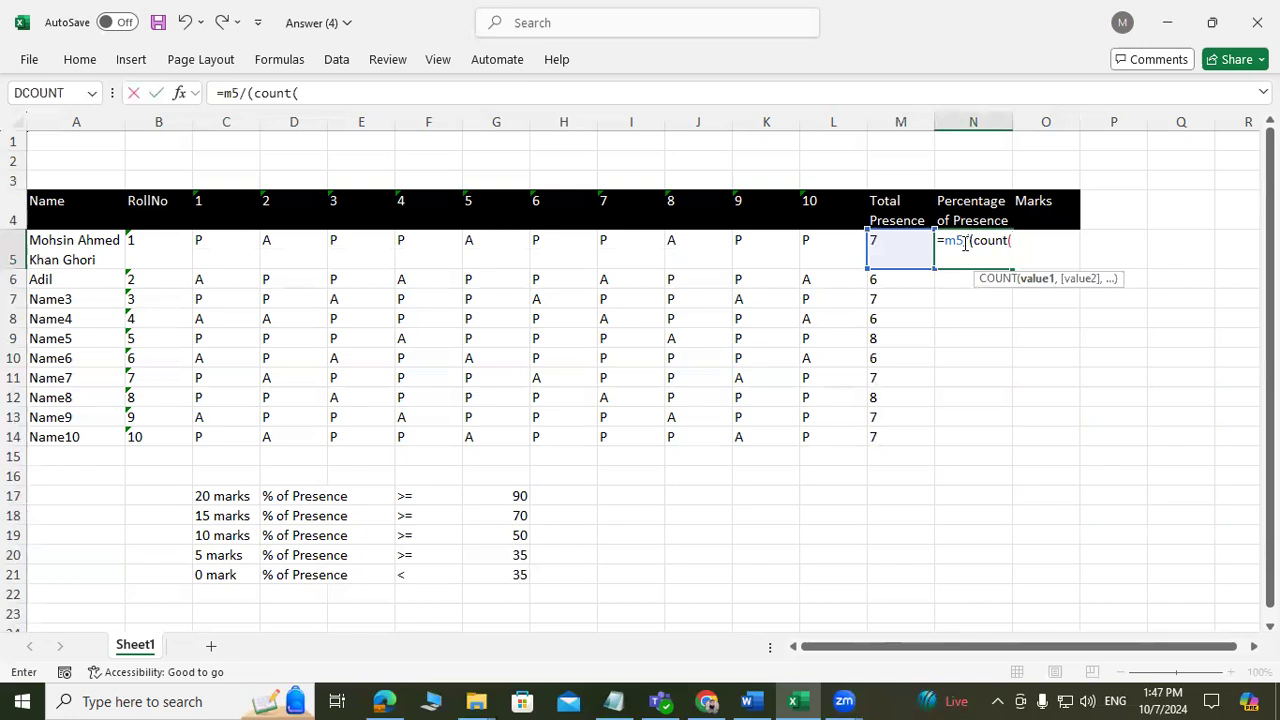
text(c)
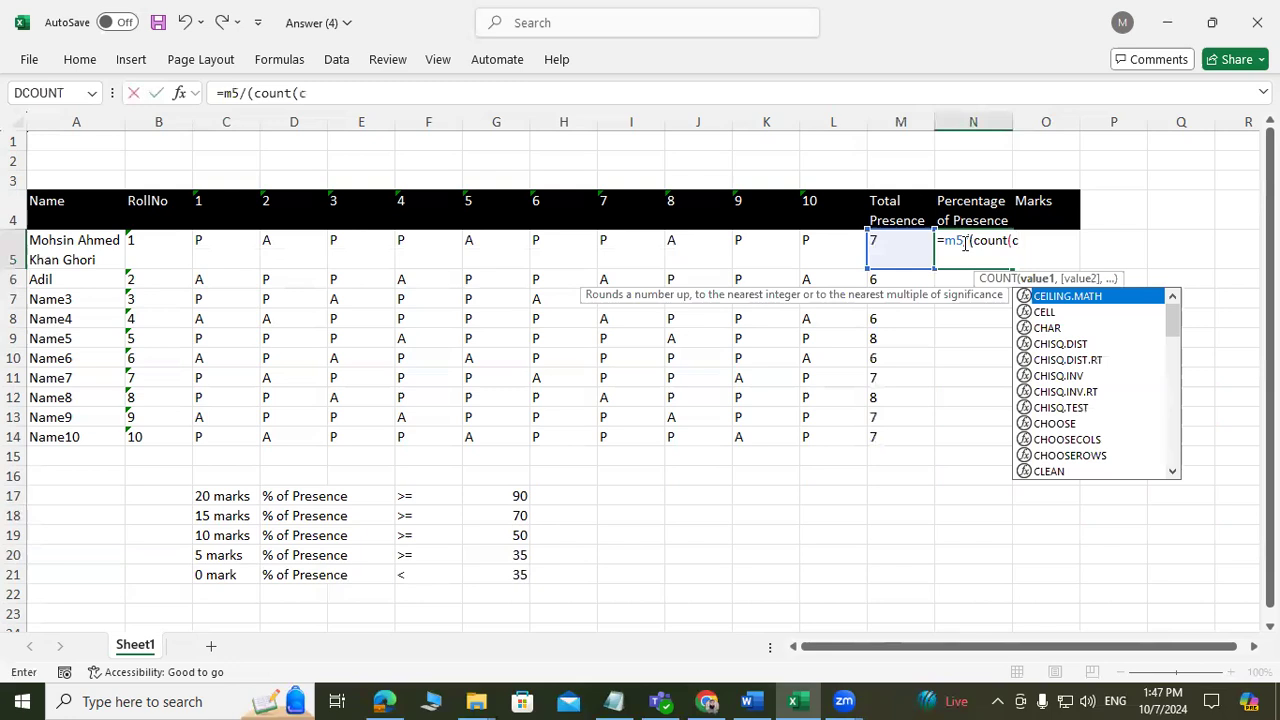
text(1)
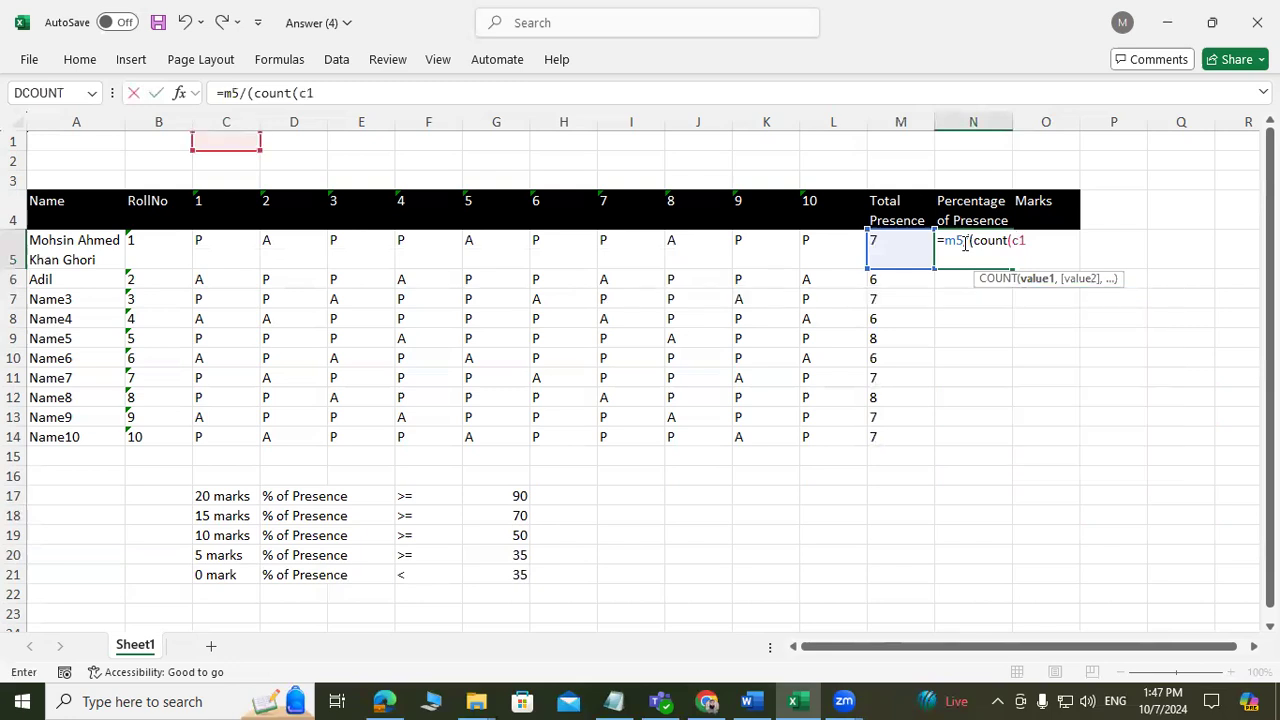
key(BackSpace)
text(5.)
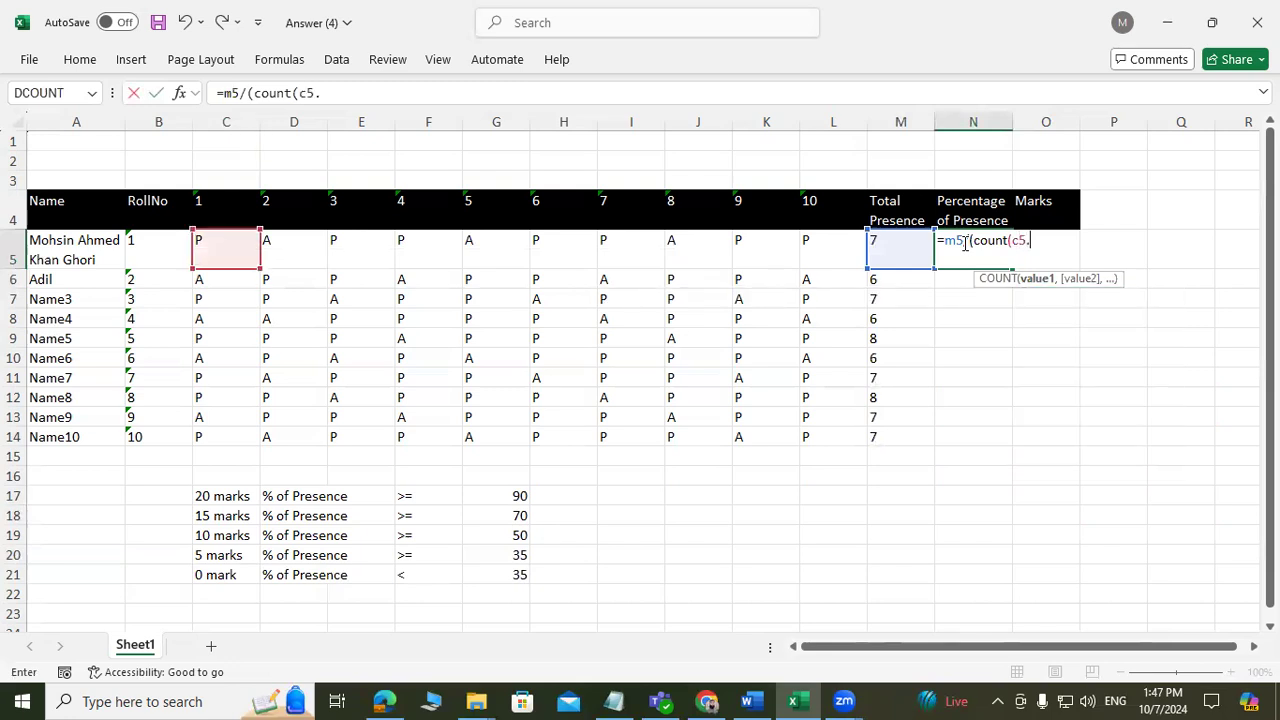
text(.l5)
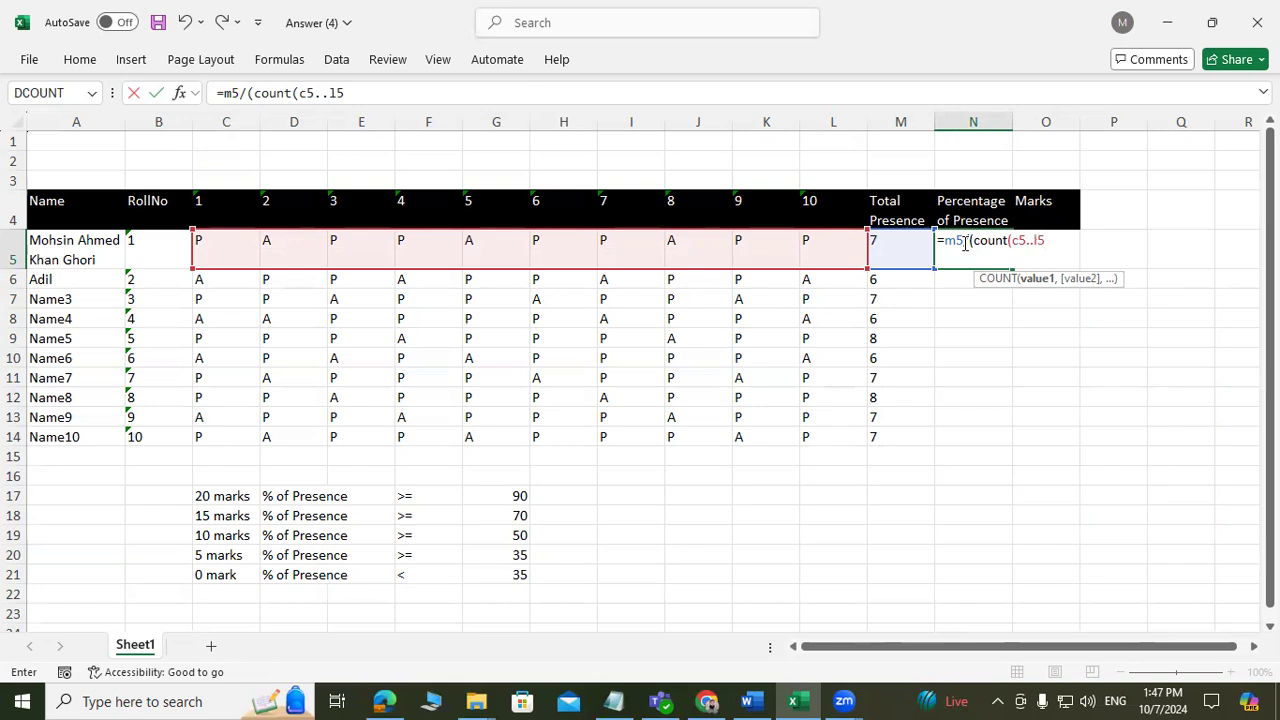
text()))
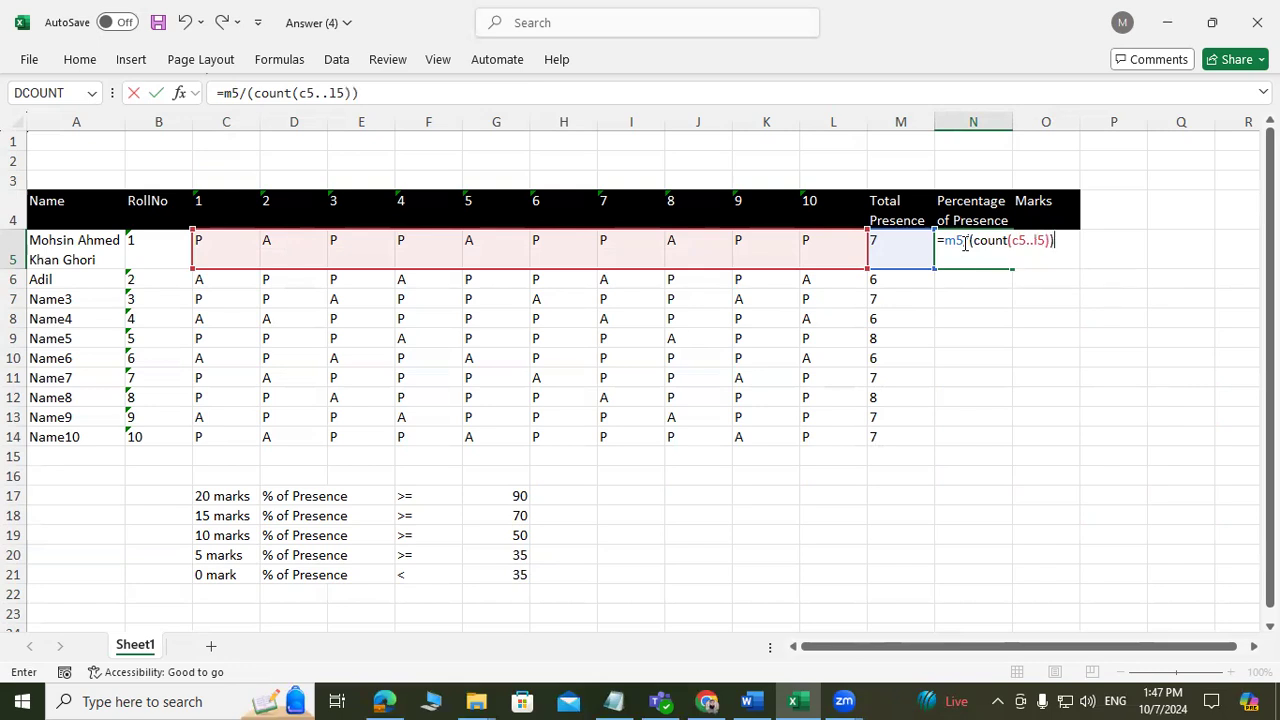
text(*100)
key(Return)
- Replace COUNT with COUNTA in the N5 formula so it reads =M5/(COUNTA(C5:L5))*100
click(966, 246)
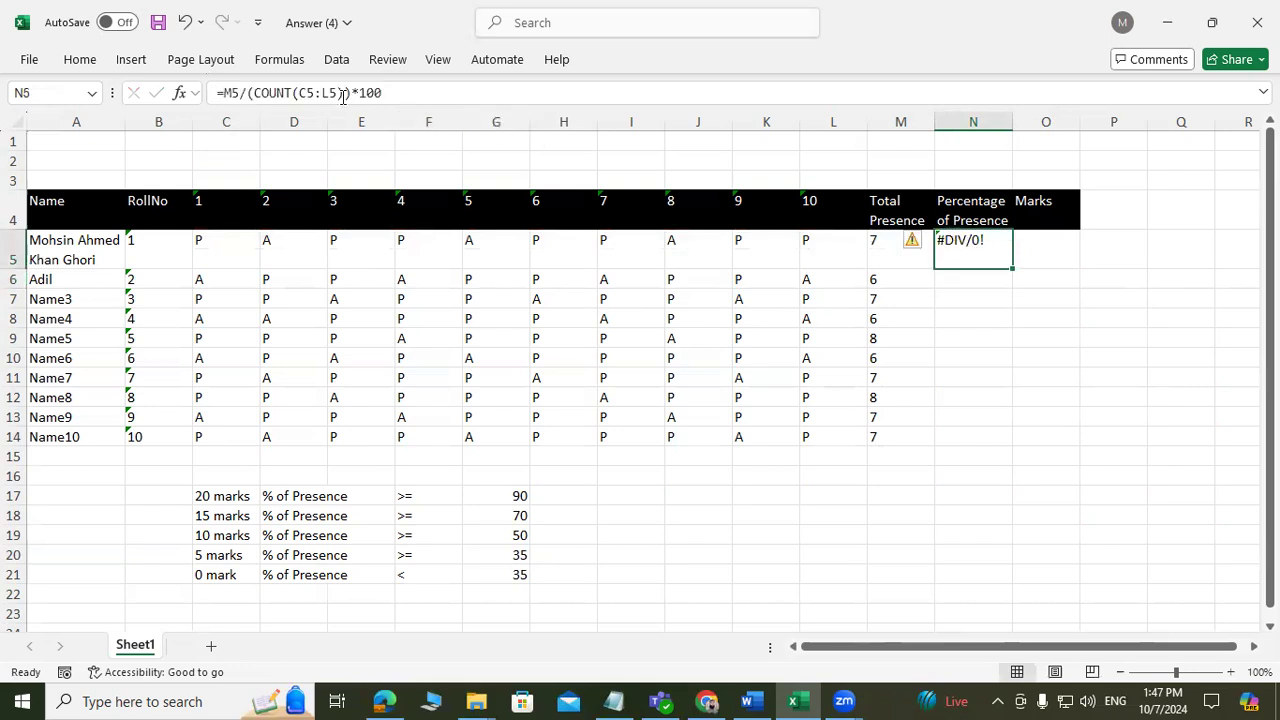
click(293, 93)
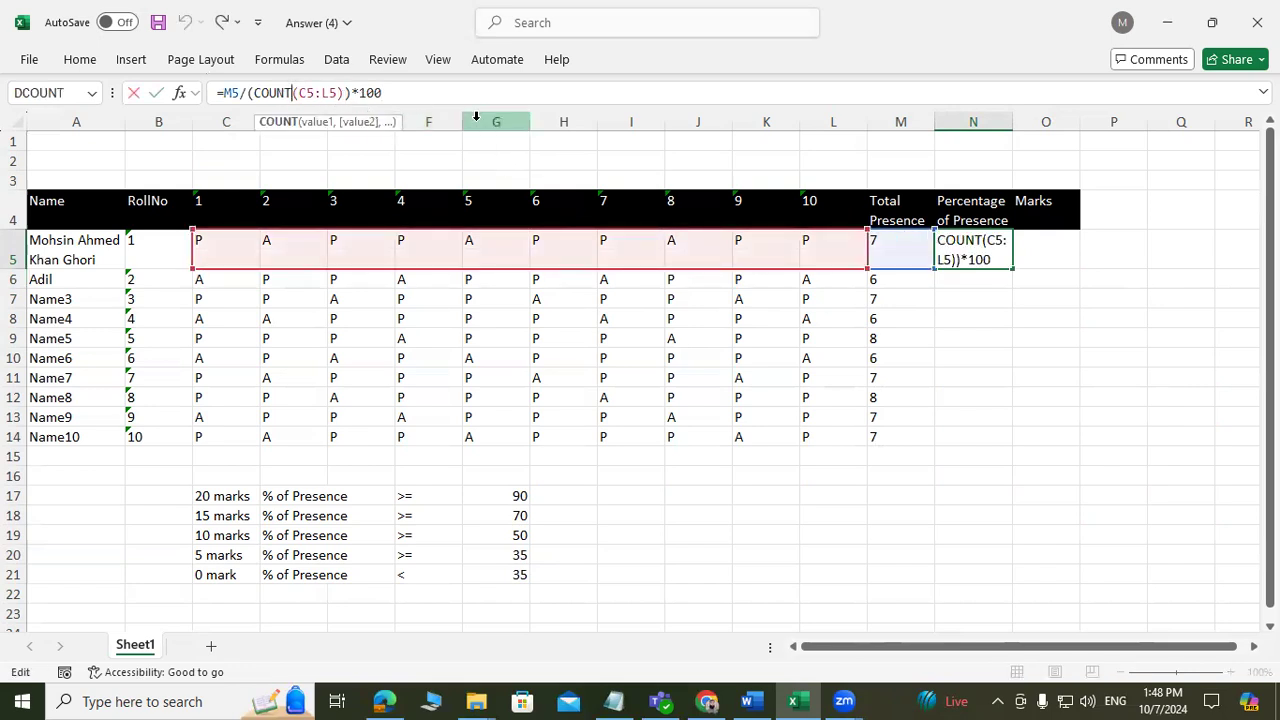
text(A)
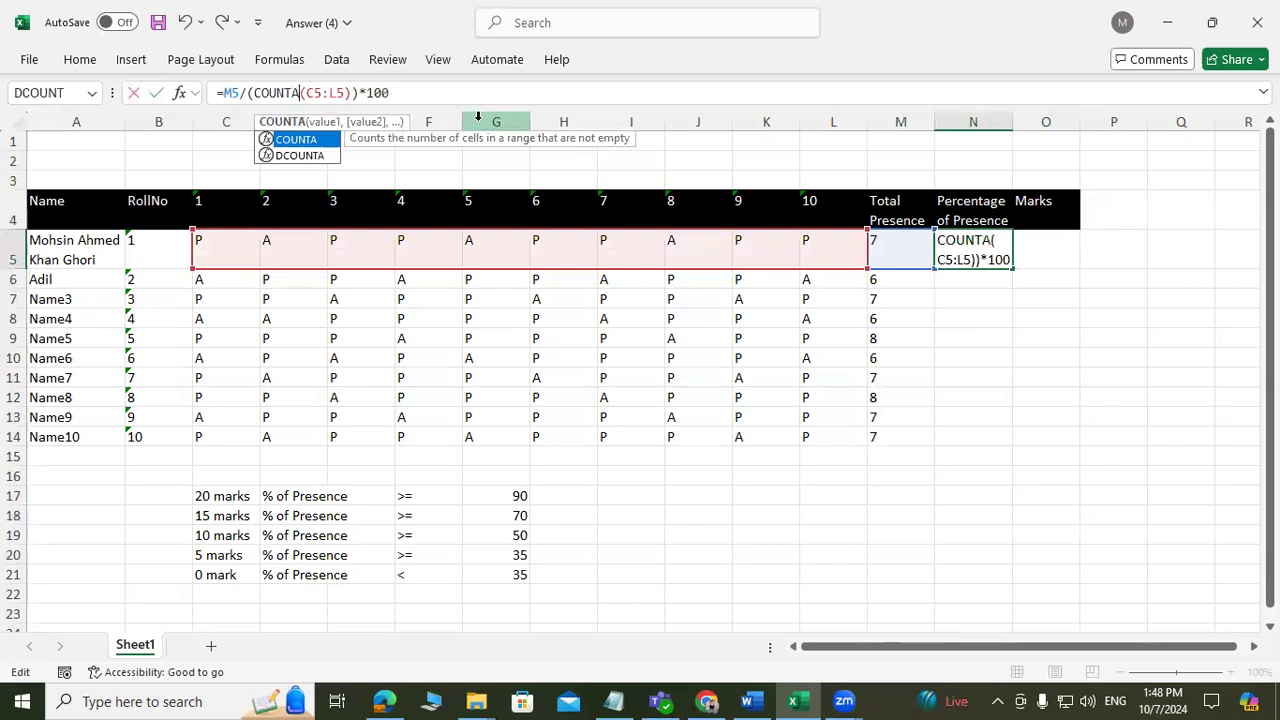
key(Return)
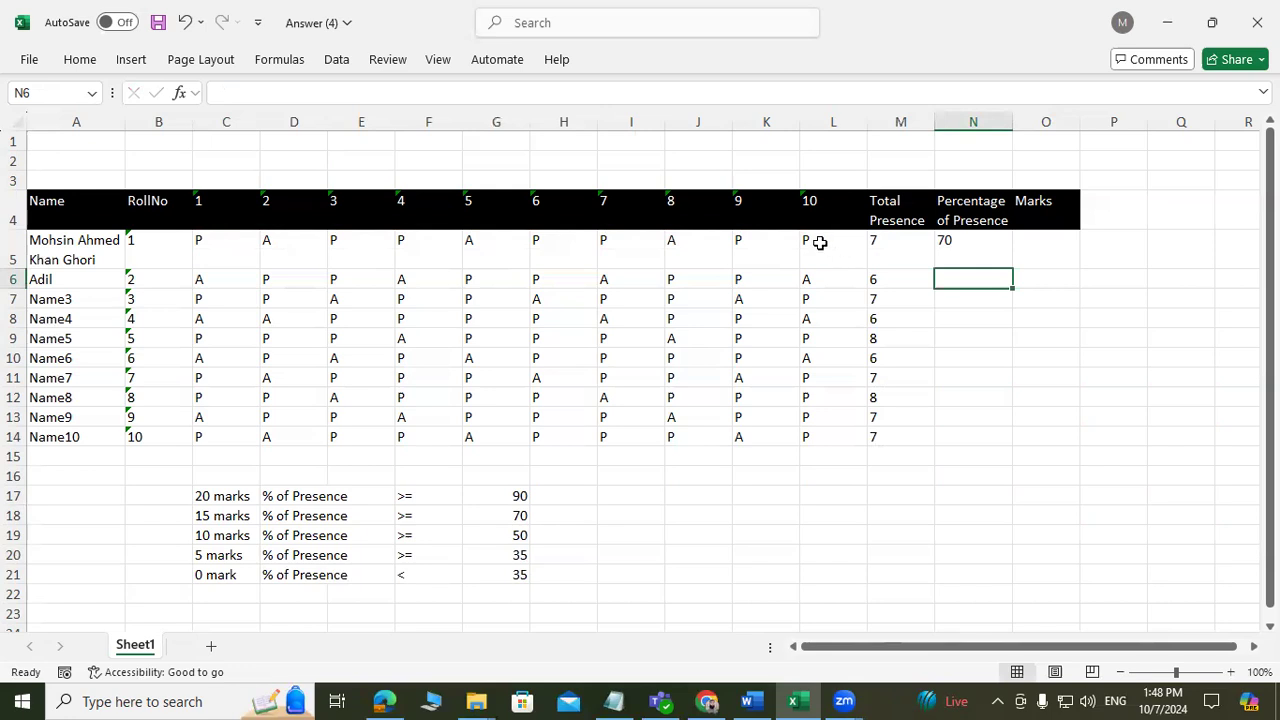
click(957, 241)
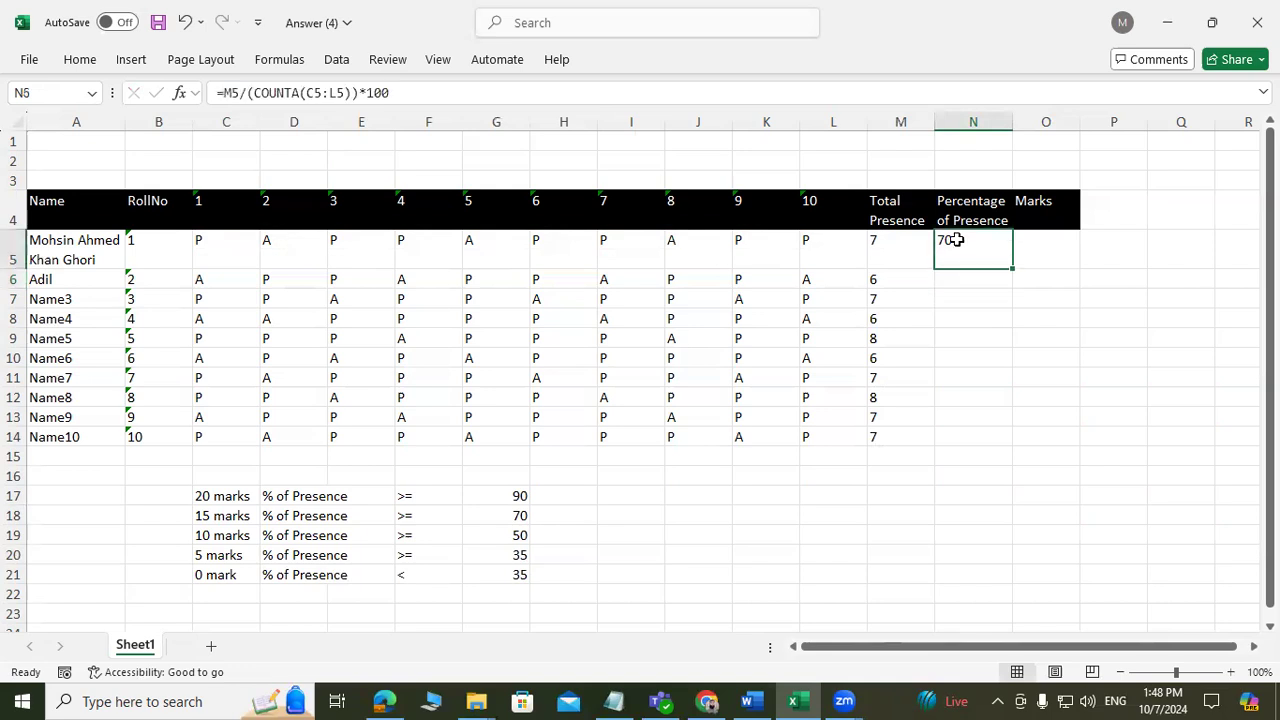
- Enter =M6*100/COUNTA(C6:L6) in N6 and fill the formula down through N14
click(975, 281)
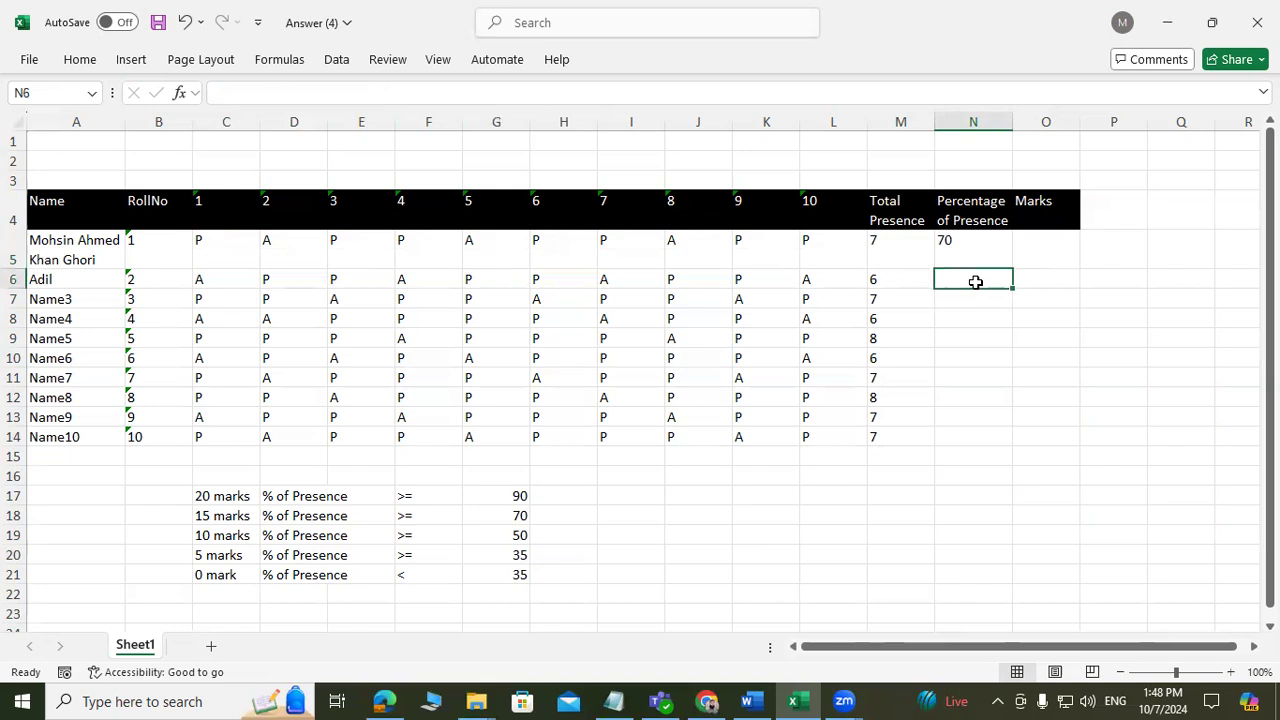
text(=)
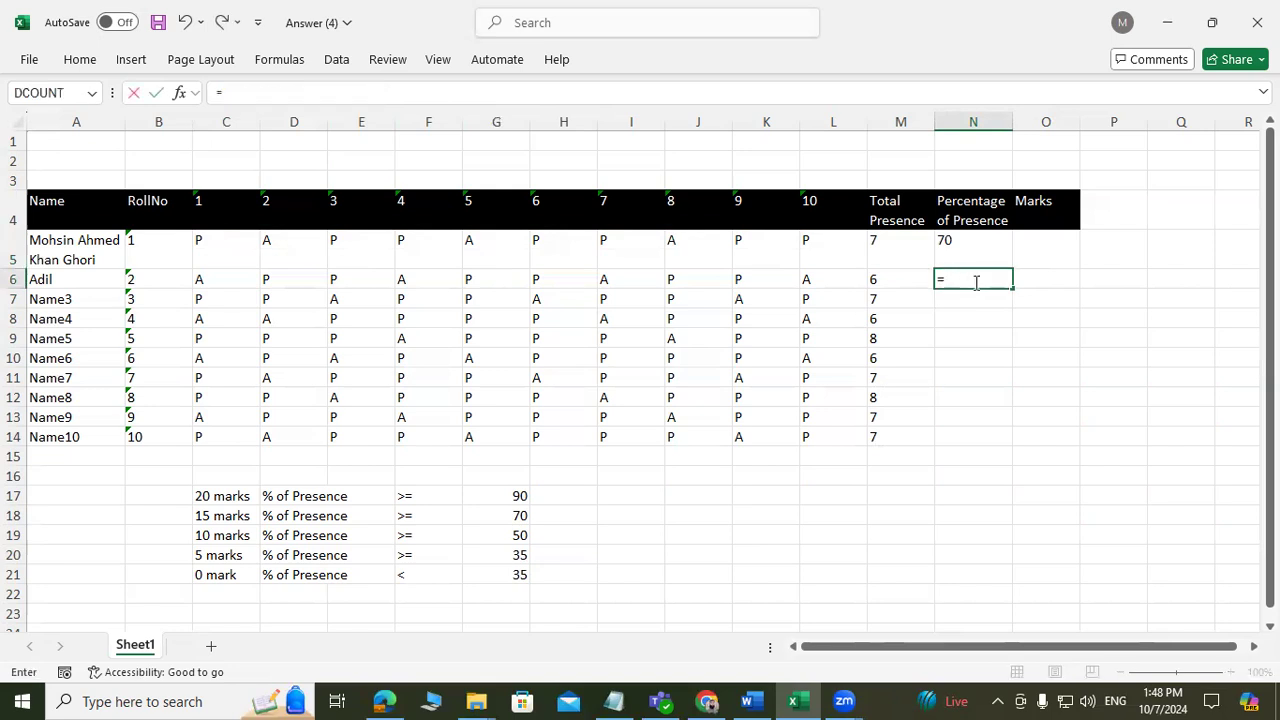
text(m6)
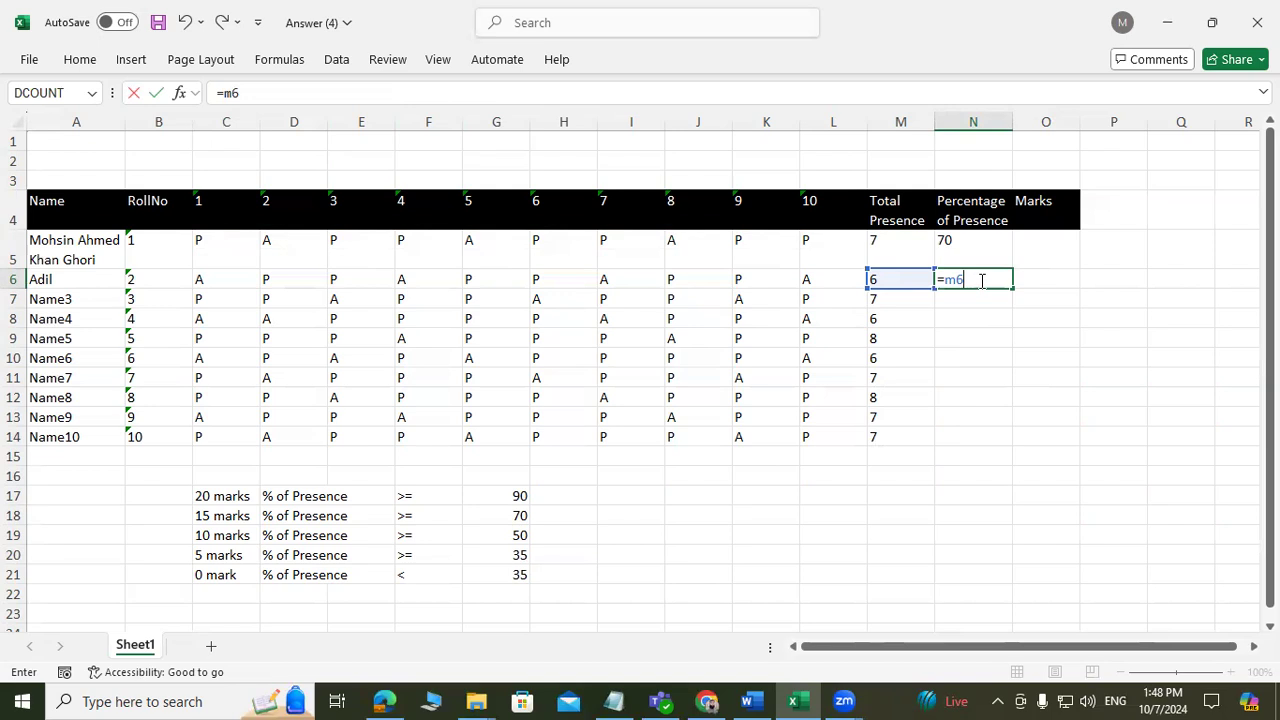
text(*100/cou)
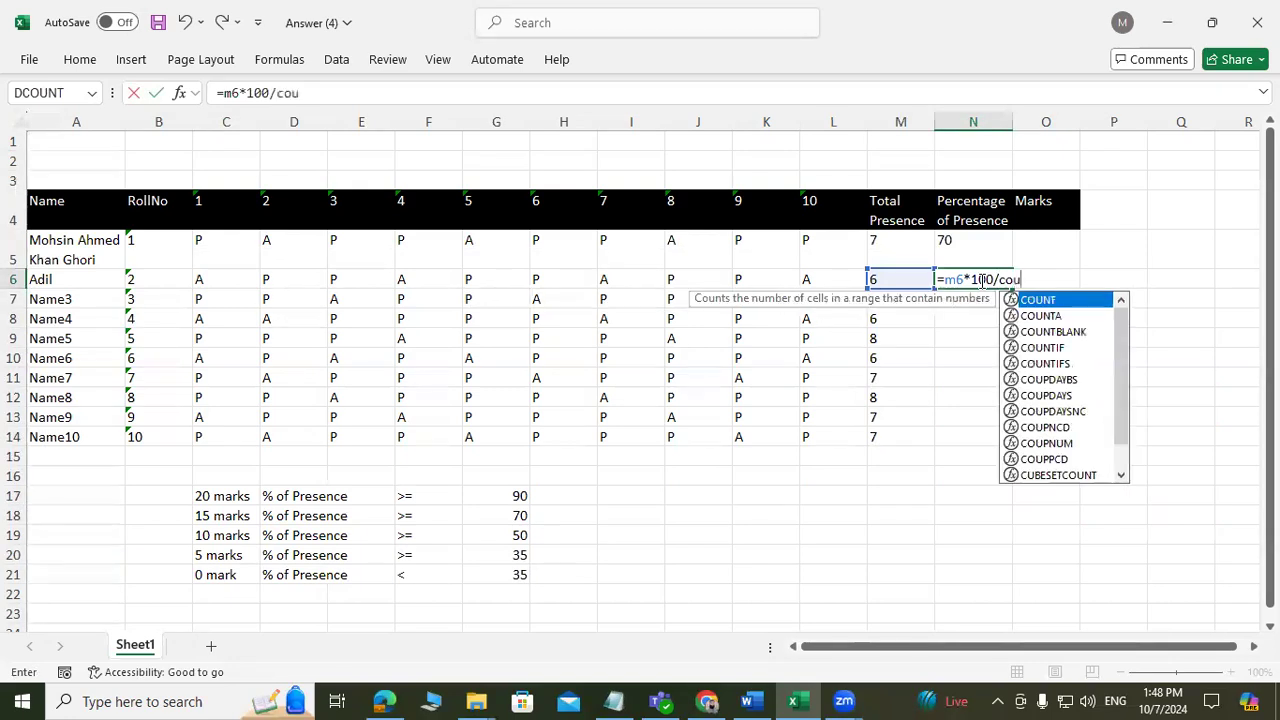
text(nta)
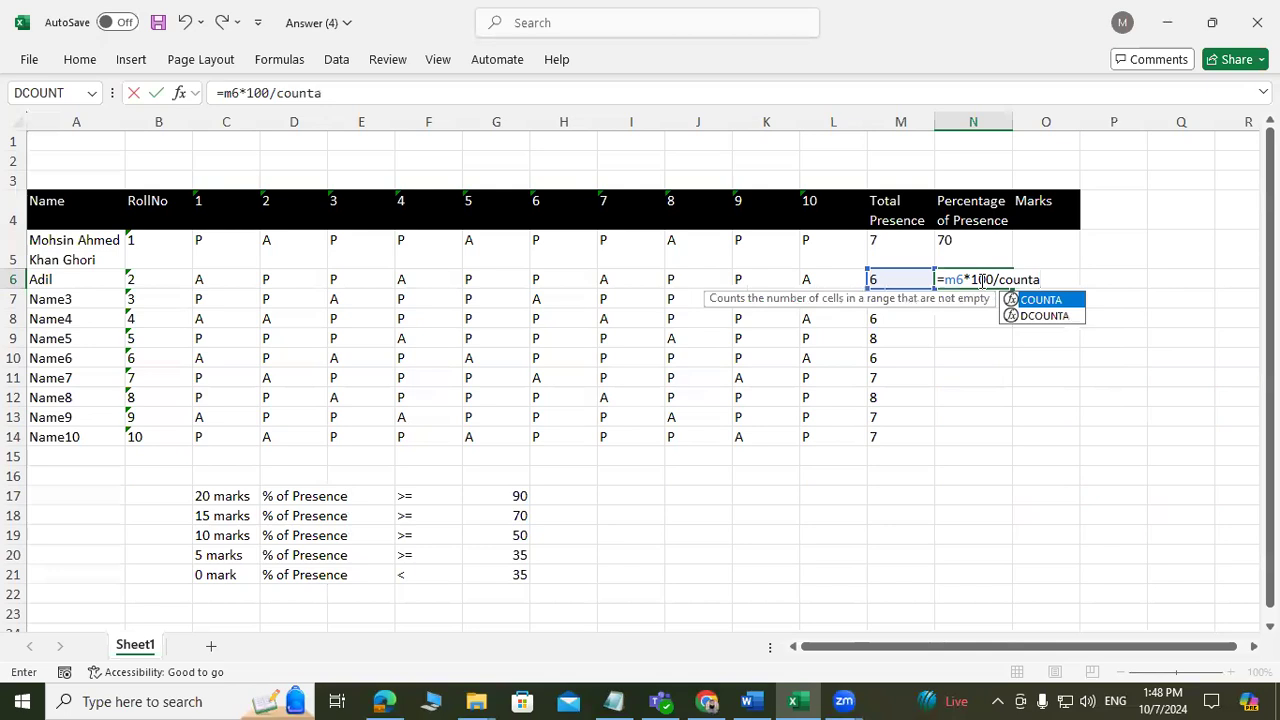
text(()
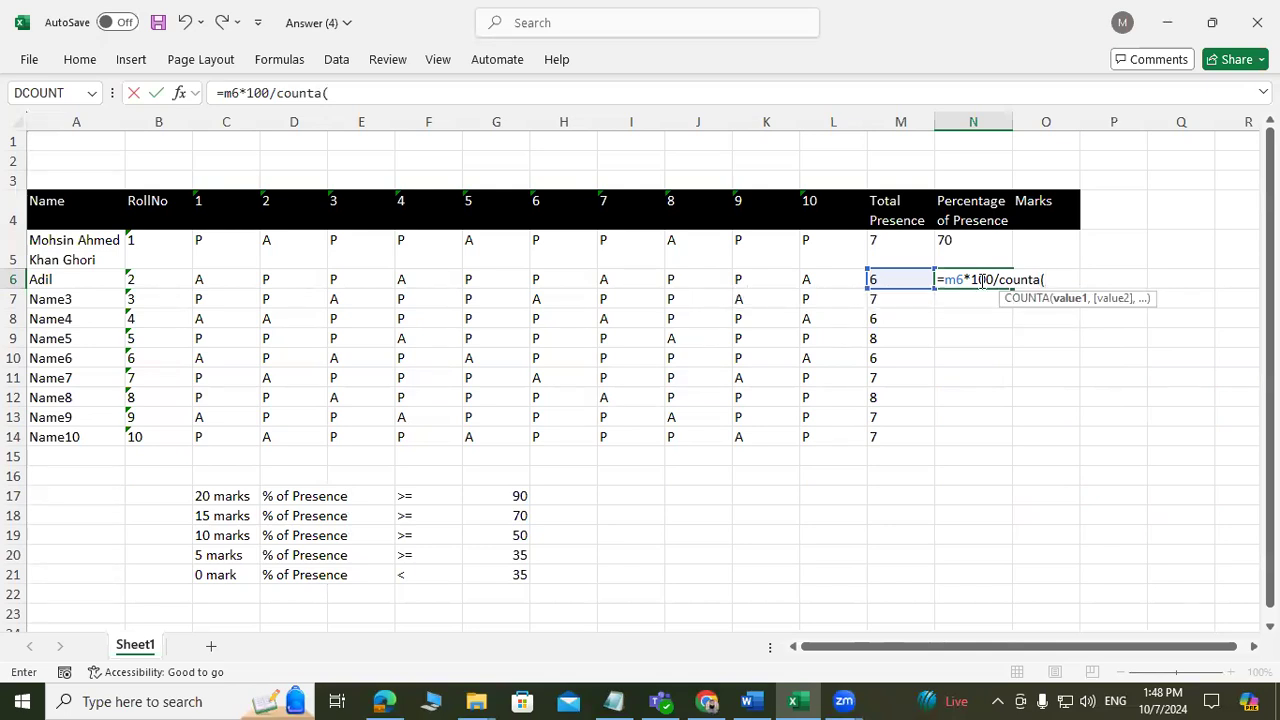
text(c6)
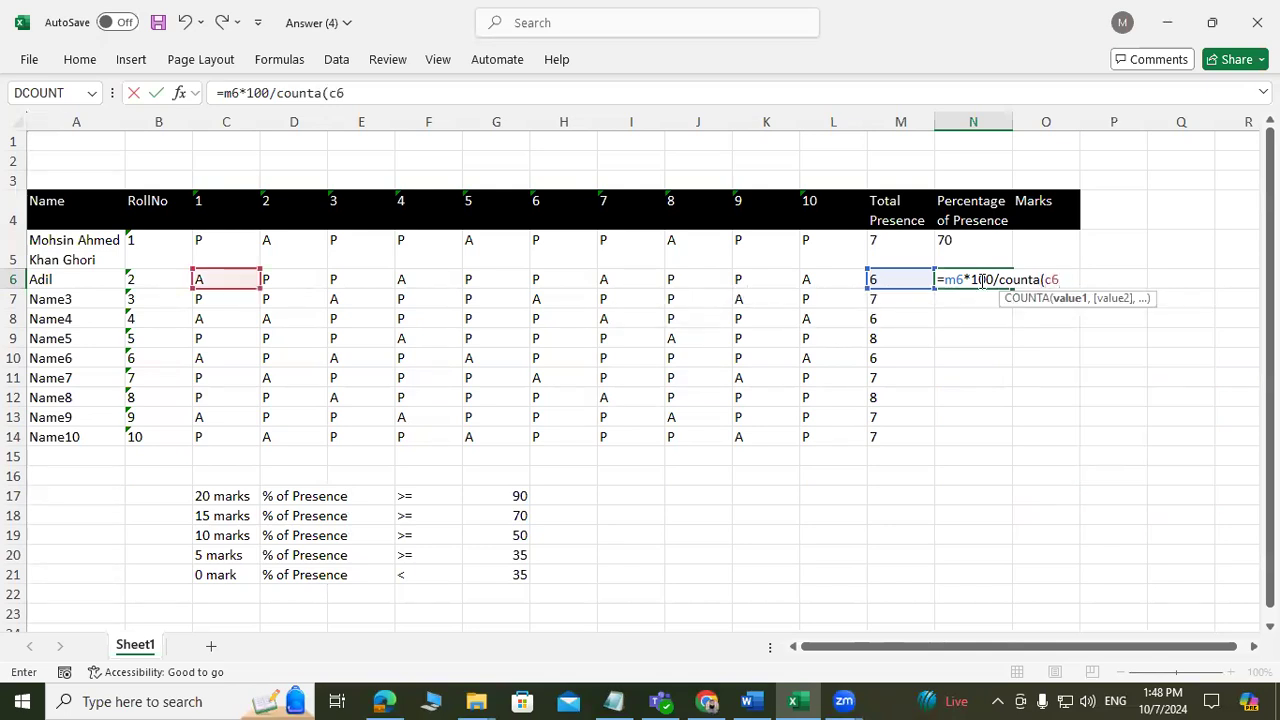
text(..l6))
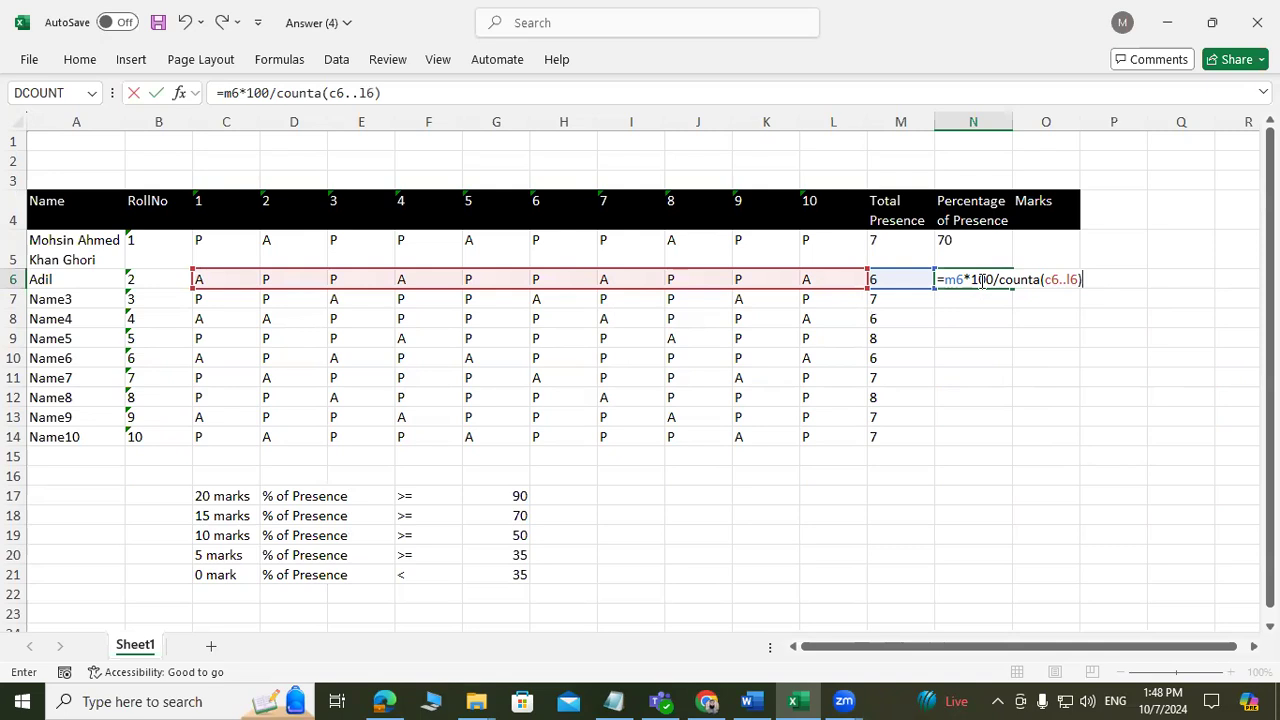
key(Return)
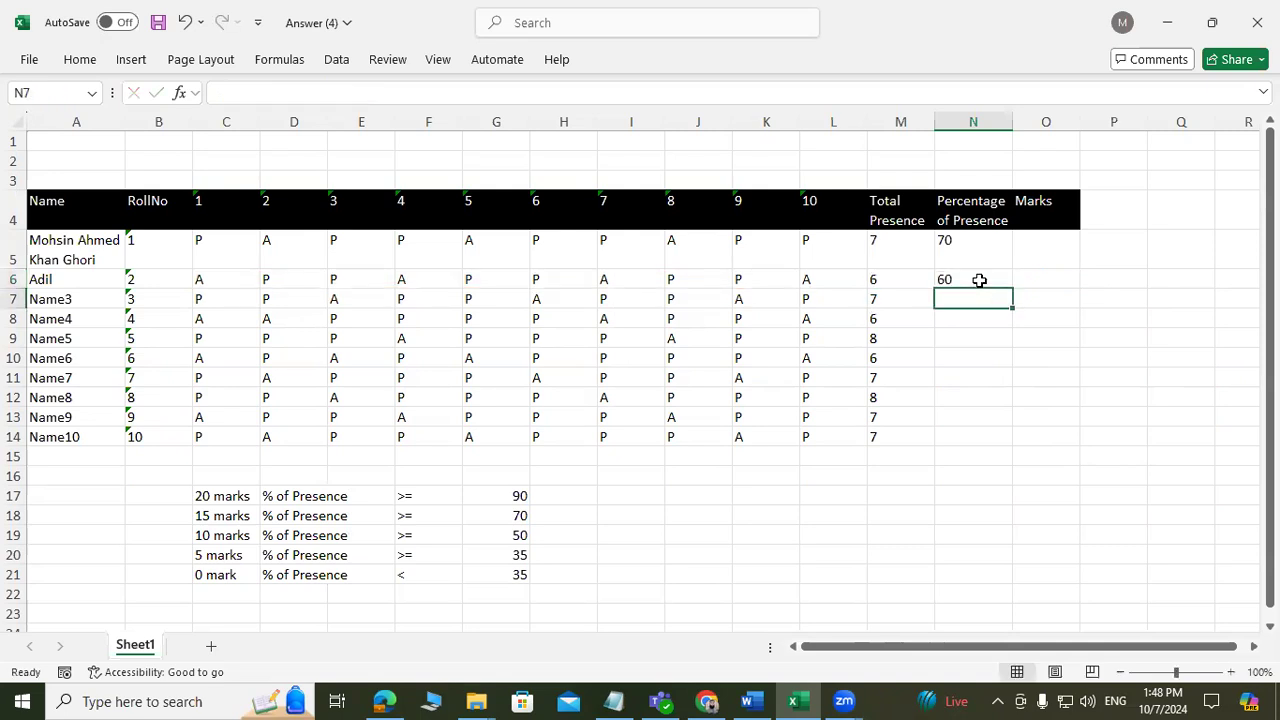
click(985, 282)
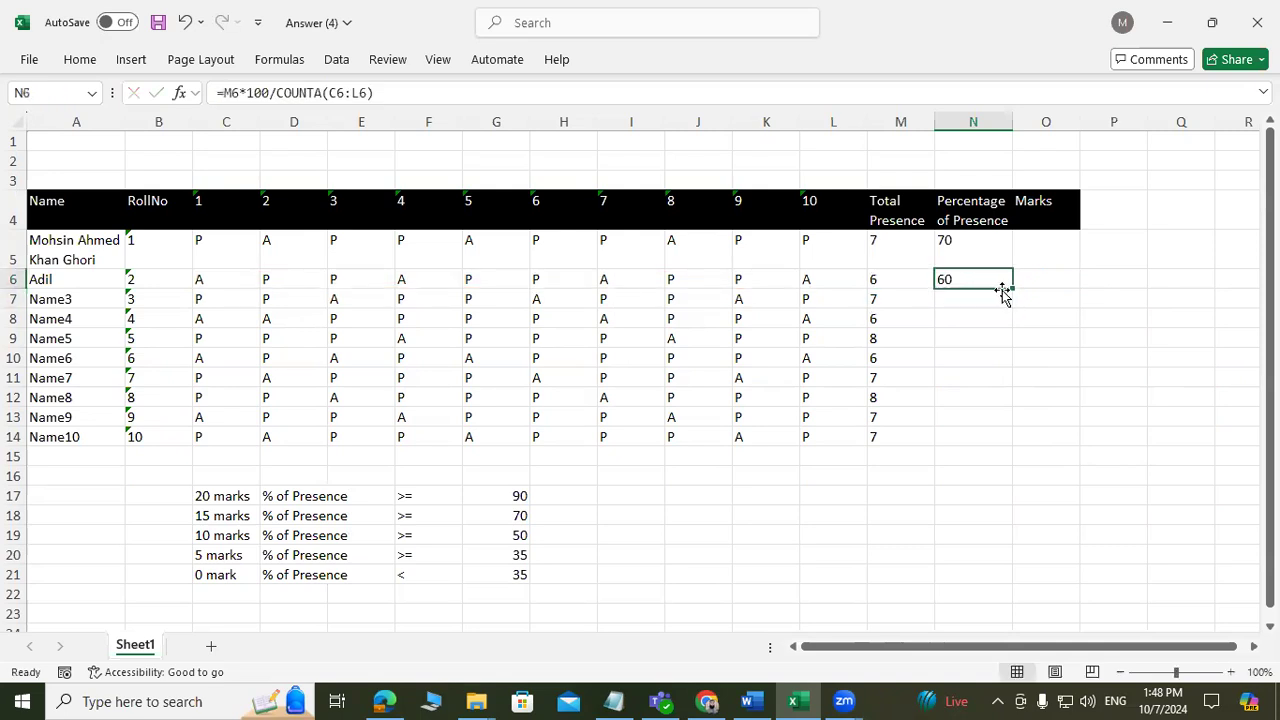
drag(1010, 289, 979, 452)
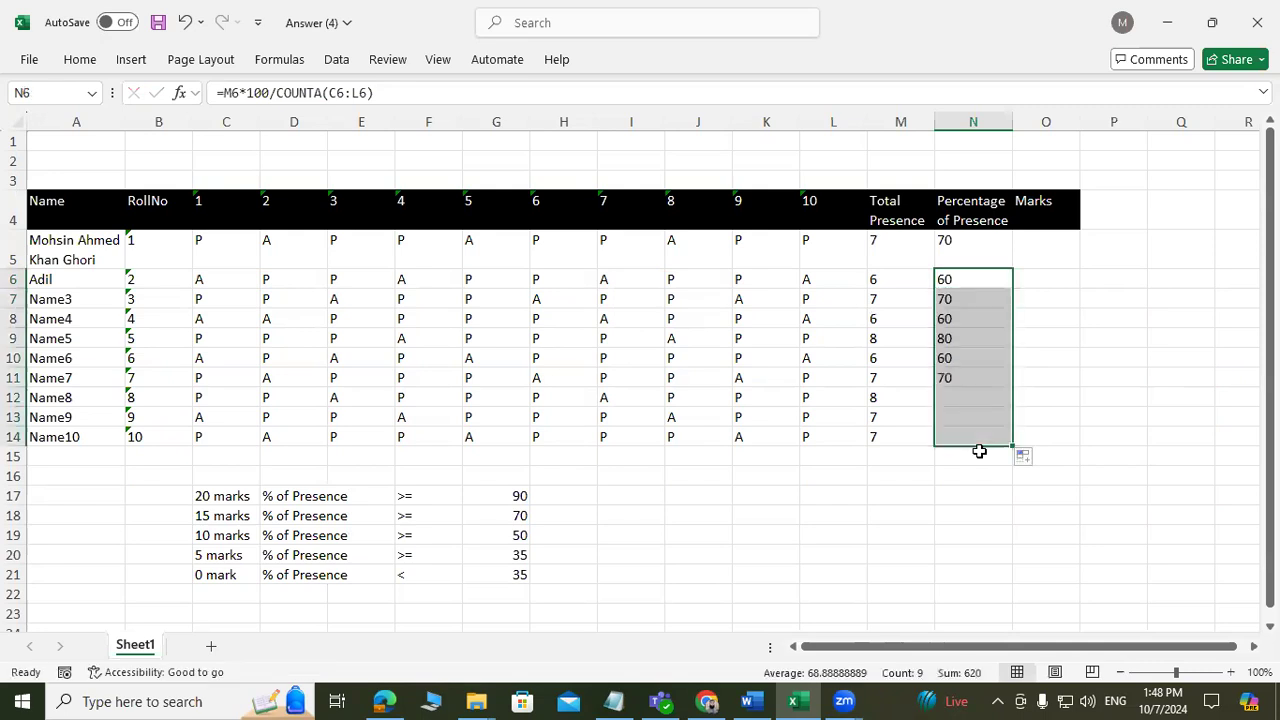
- Examine the marking rules in C17:G21 that link marks to the percentage of presence
click(1034, 248)
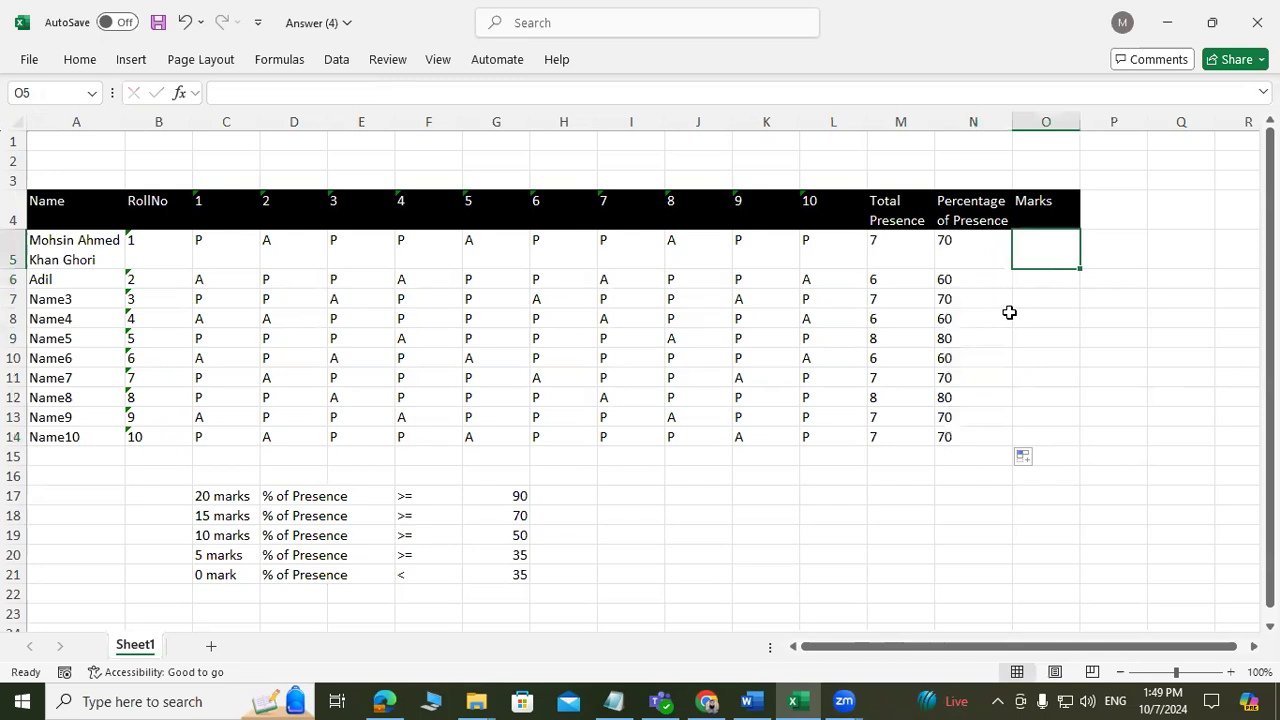
click(214, 497)
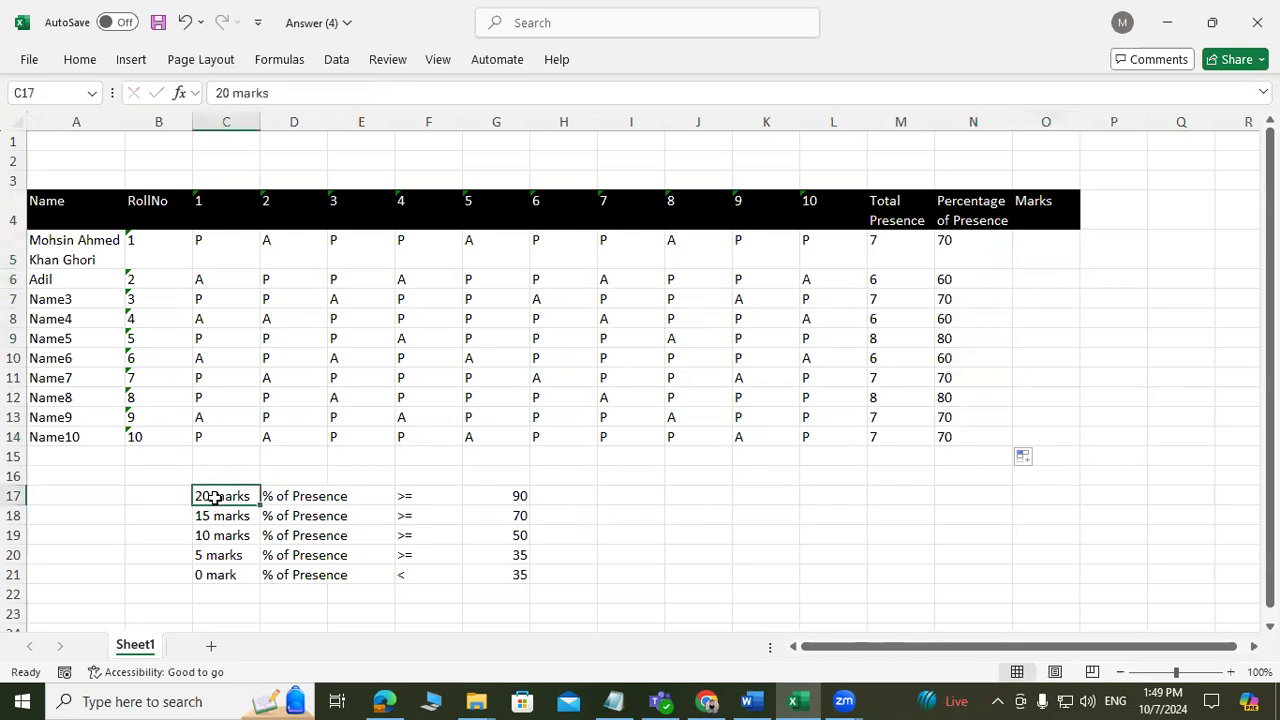
key(shift+Right)
key(shift+Right)
key(shift+Right)
key(shift+Right)
key(shift+Right)
key(shift+Left)
key(shift+Down)
key(shift+Down)
key(shift+Down)
key(shift+Down)
key(shift+Down)
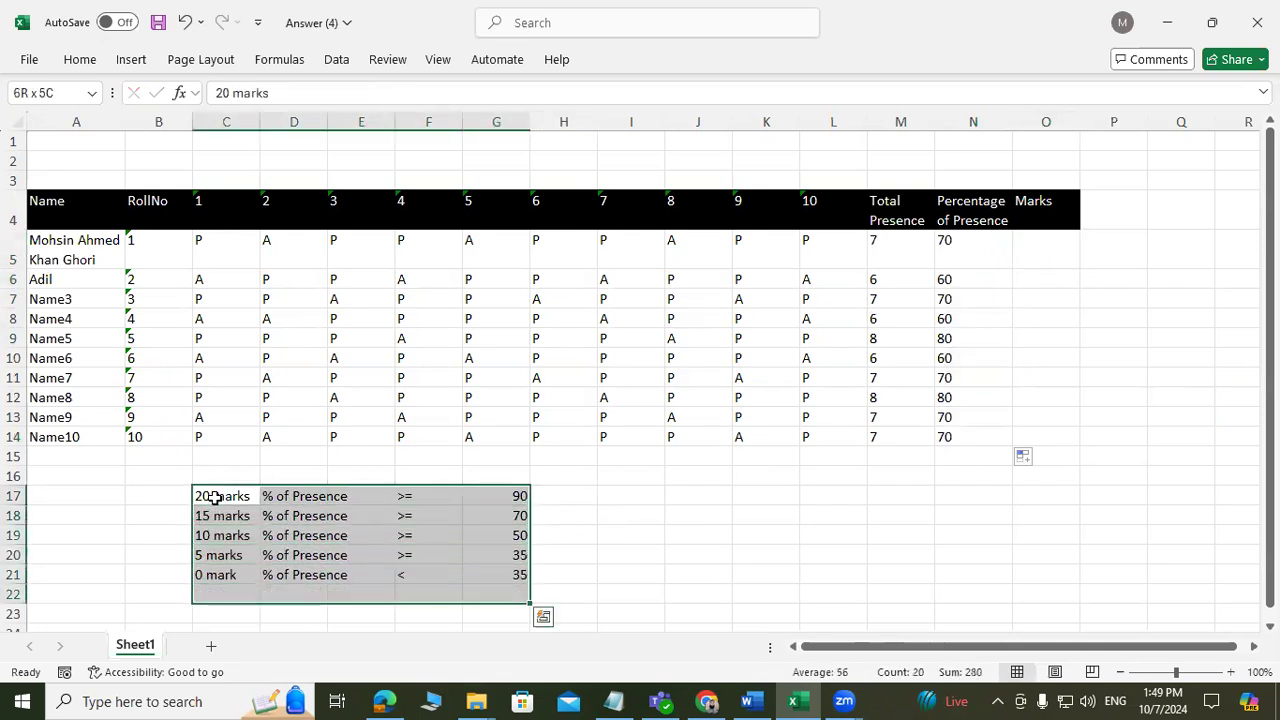
key(shift+Up)
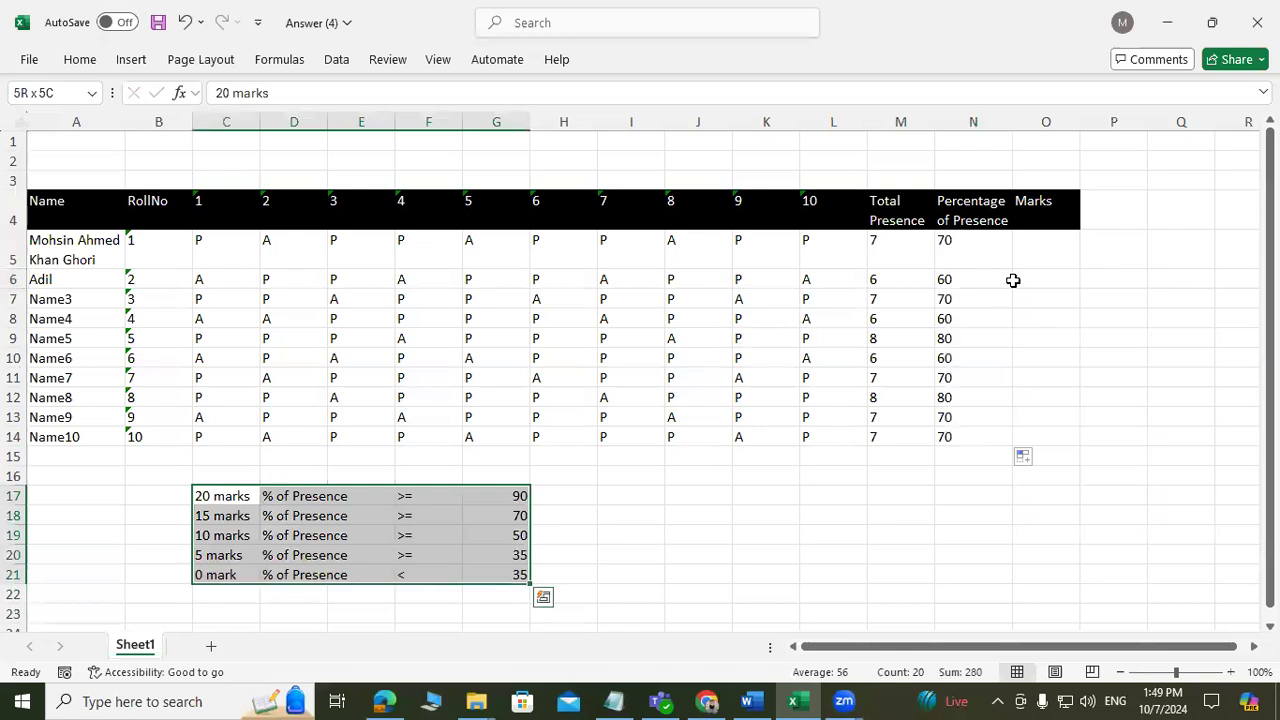
- Start a nested IF formula in O5 that awards 20 marks for N5>=90 and 15 marks for N5>=70
click(1046, 250)
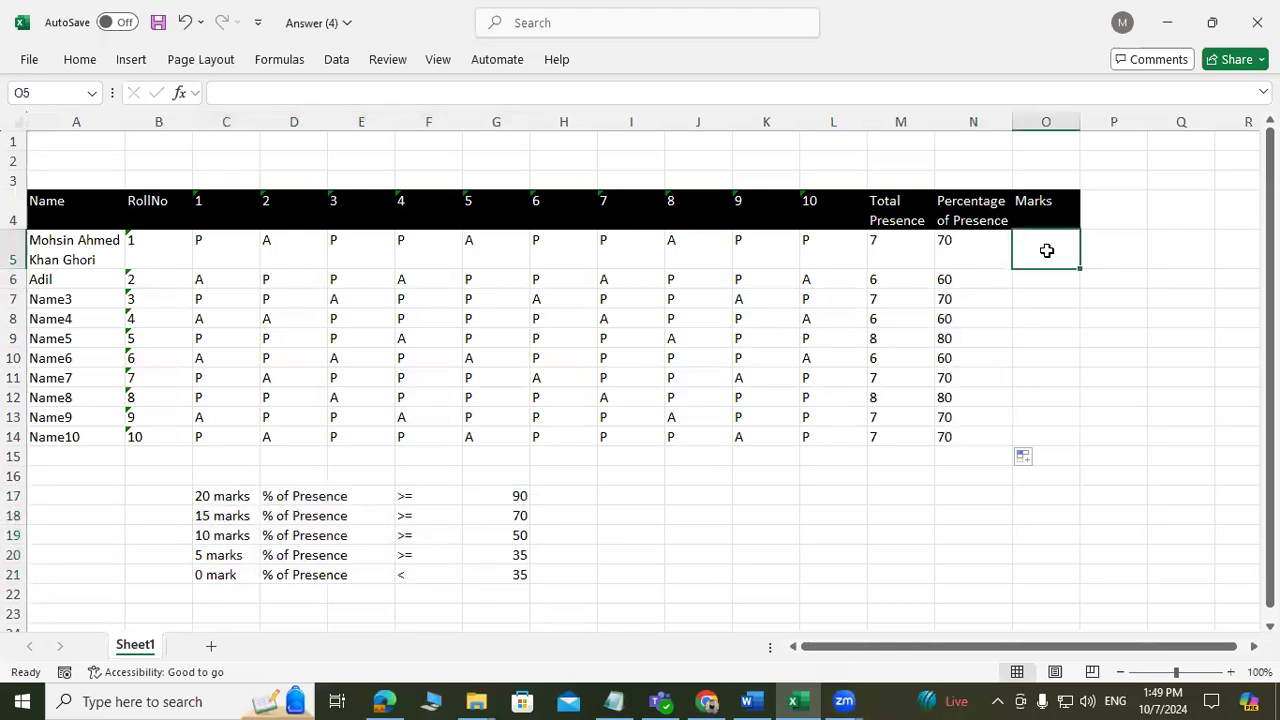
text(=if()
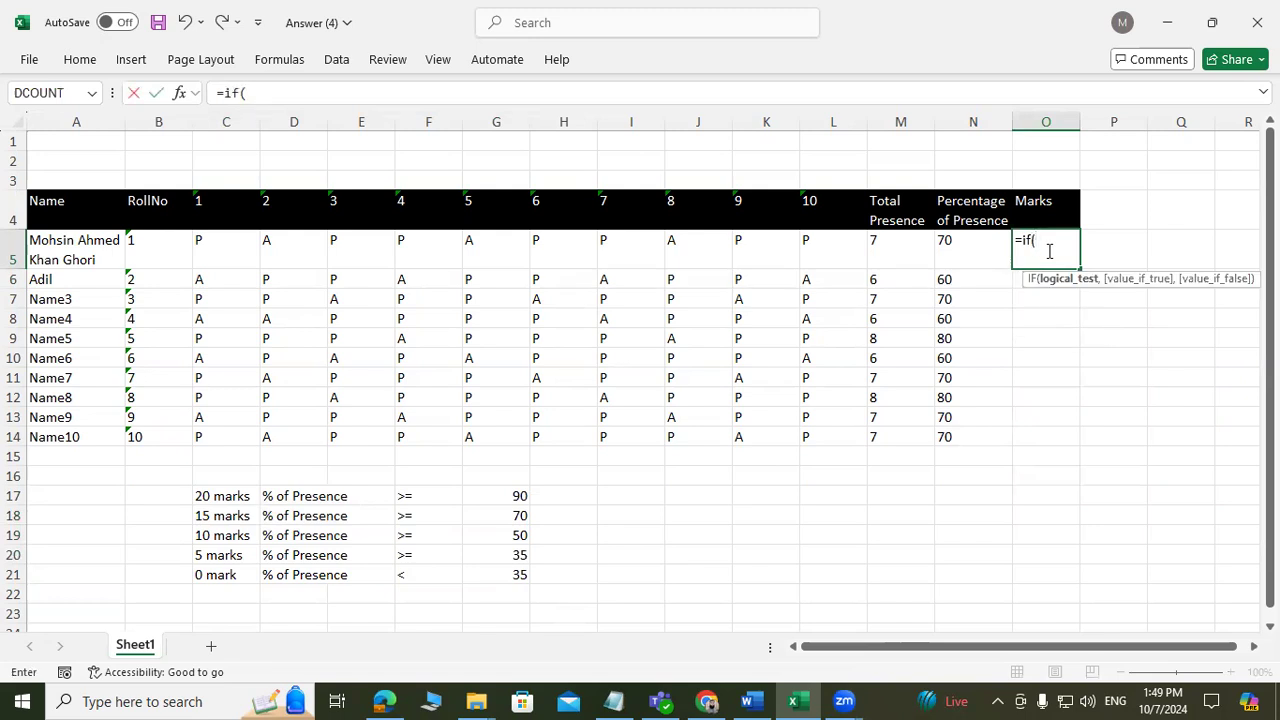
text(n5)
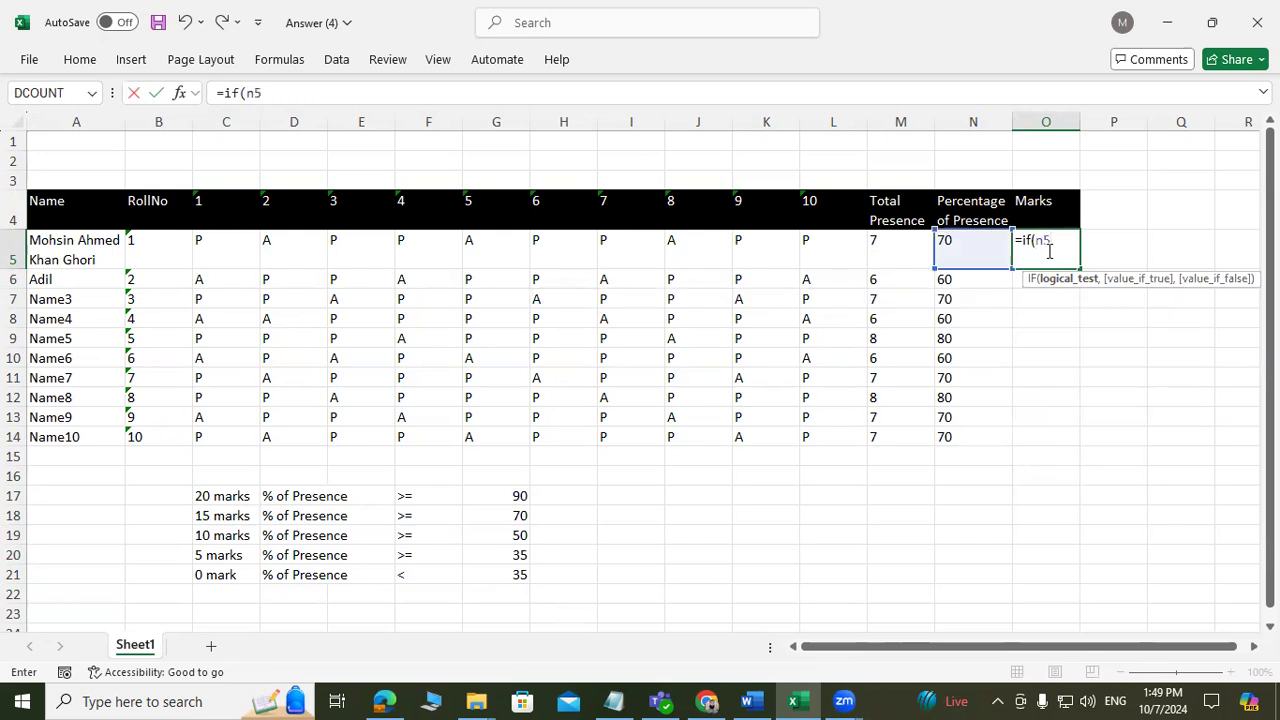
text(>=90,)
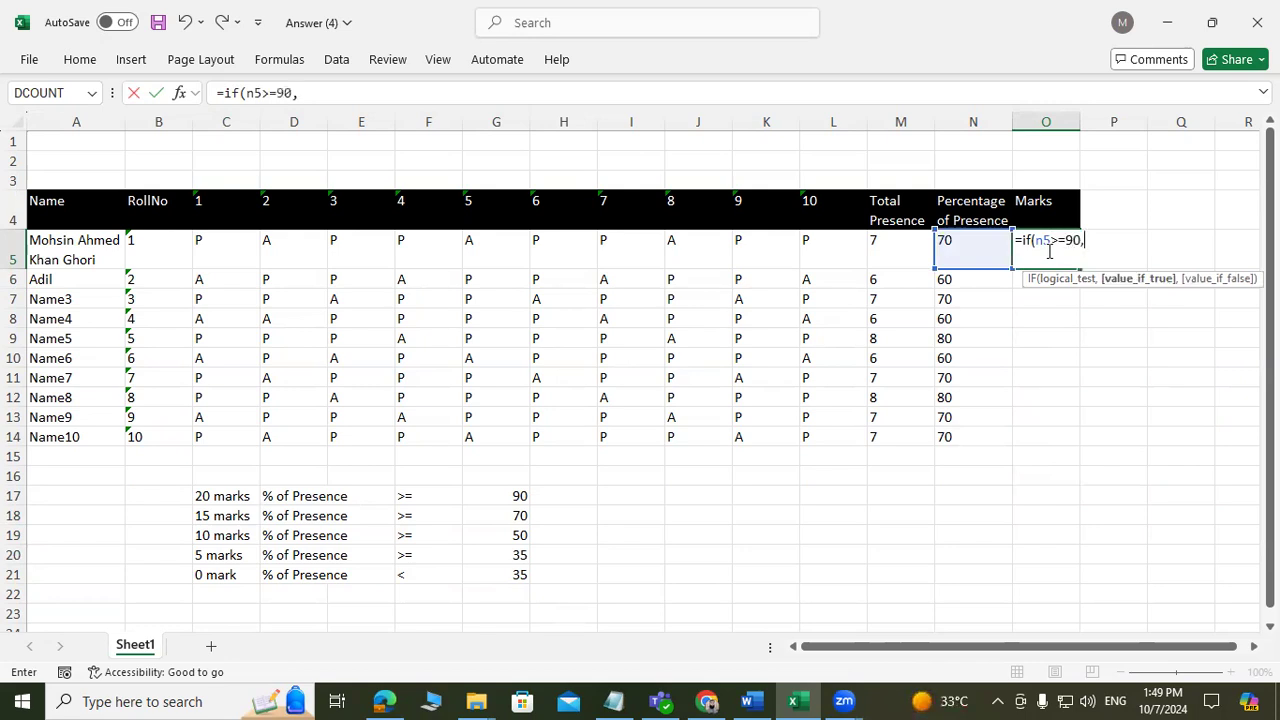
text(20,)
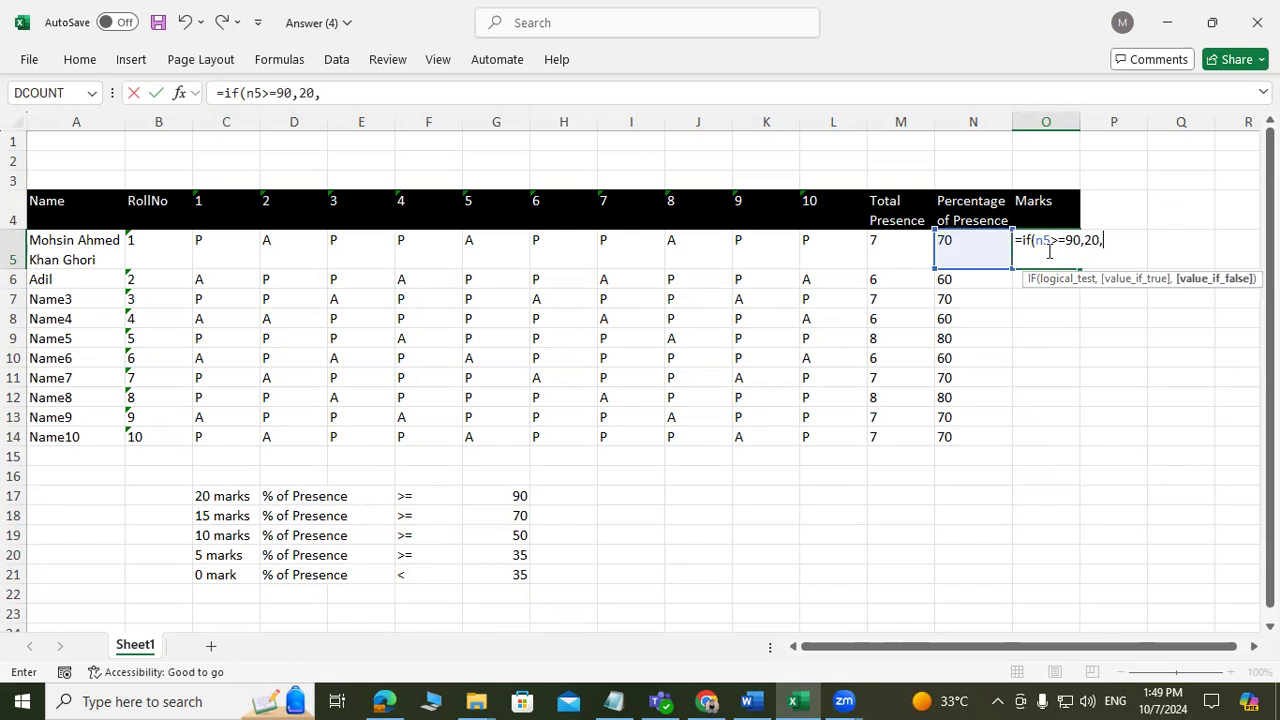
text(i)
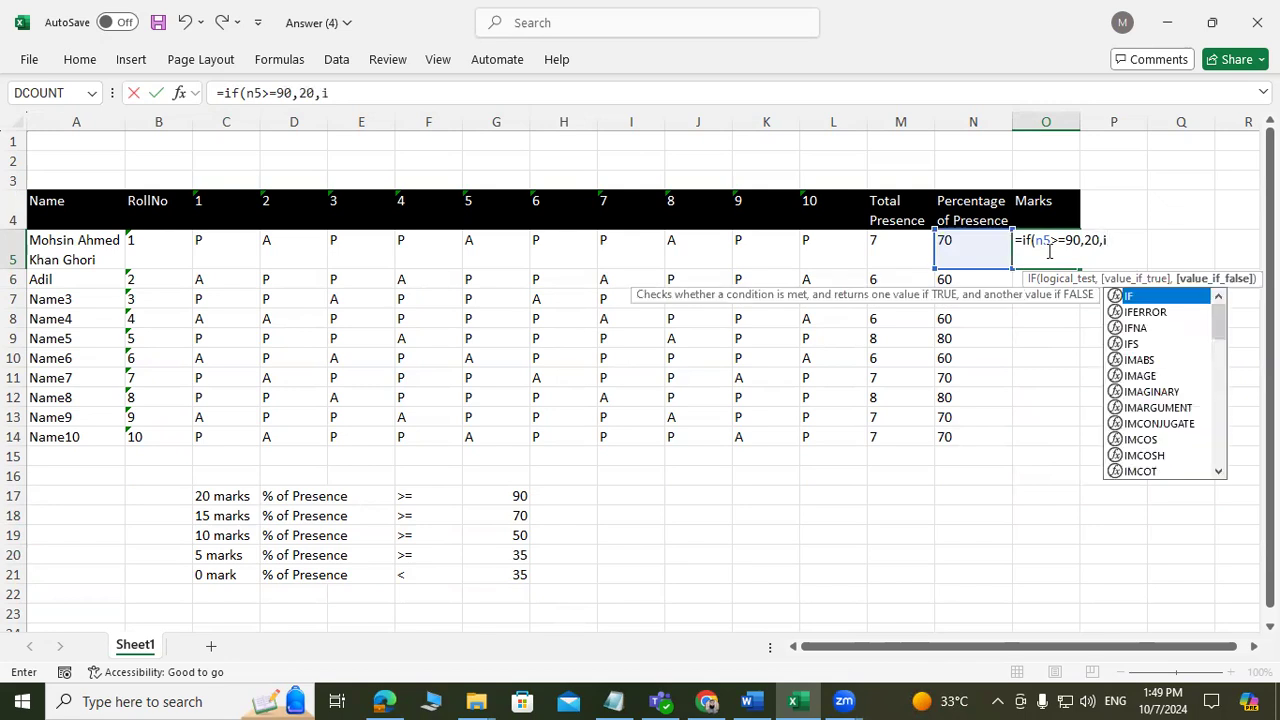
text(f(n5)
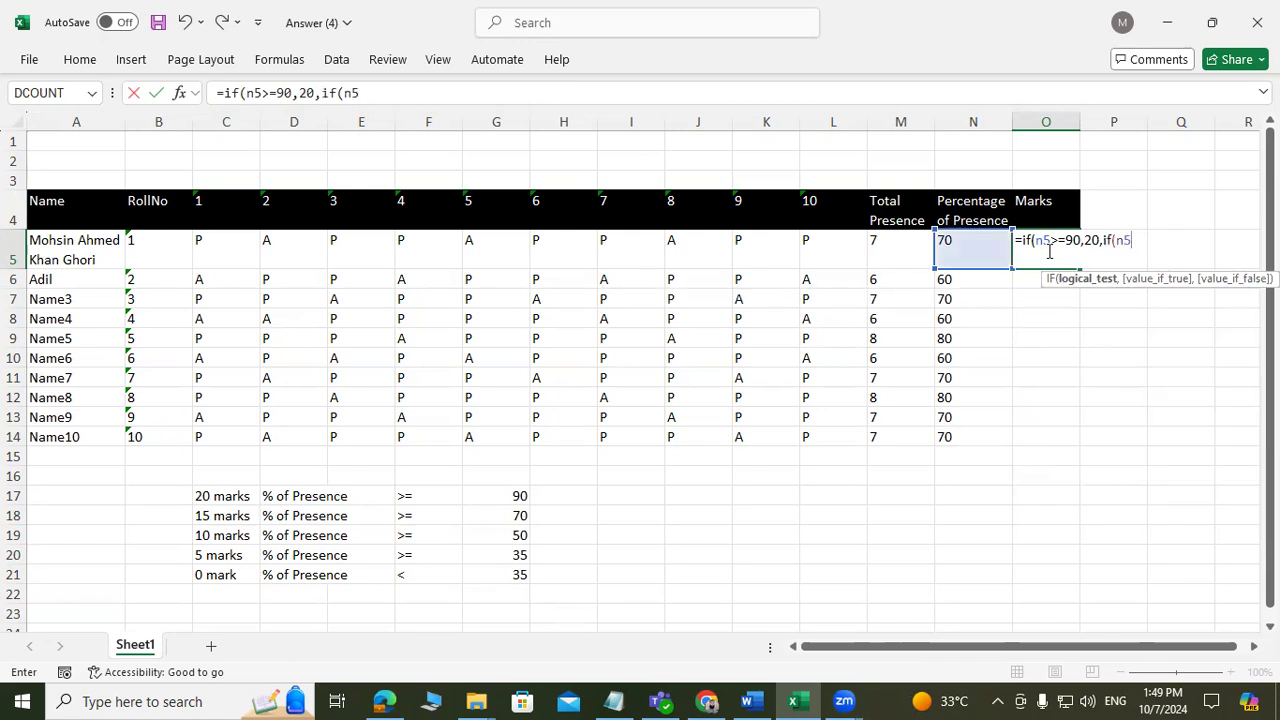
text(>=70),15,)
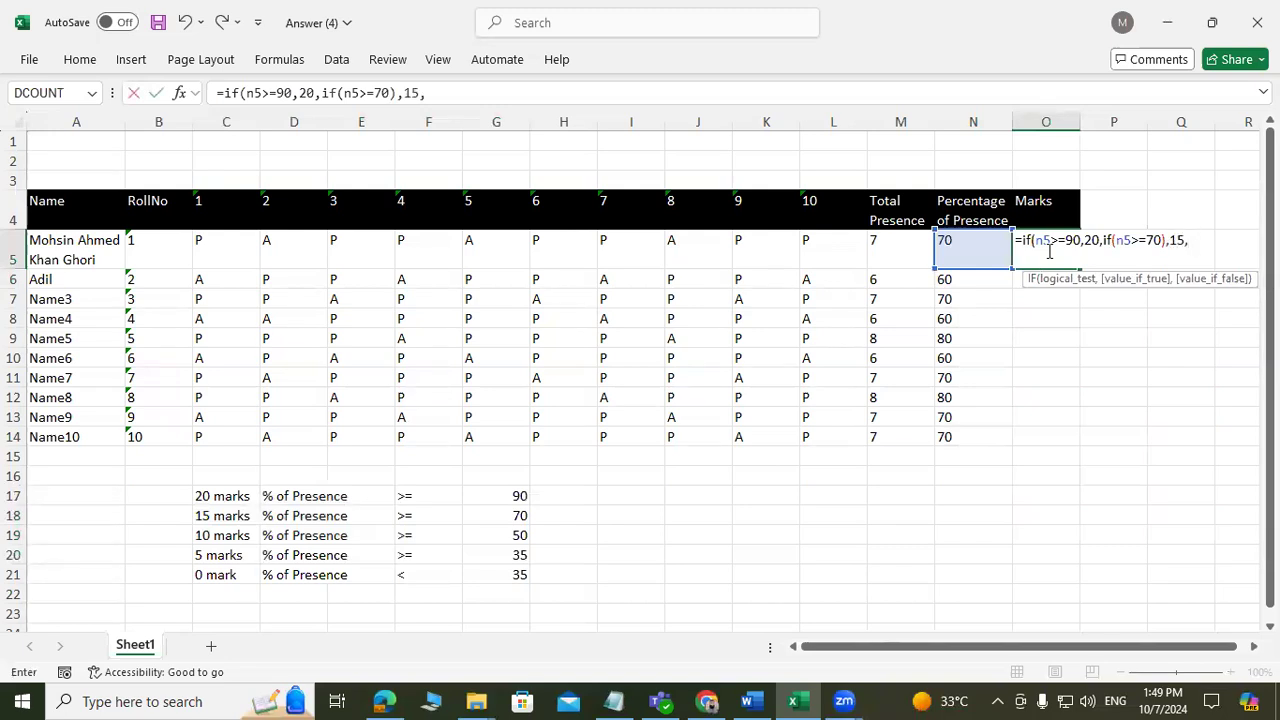
- Extend the O5 formula with nested IFs giving 10 marks for N5>=50, 5 marks for N5>=35, and otherwise 0
text(if(n)
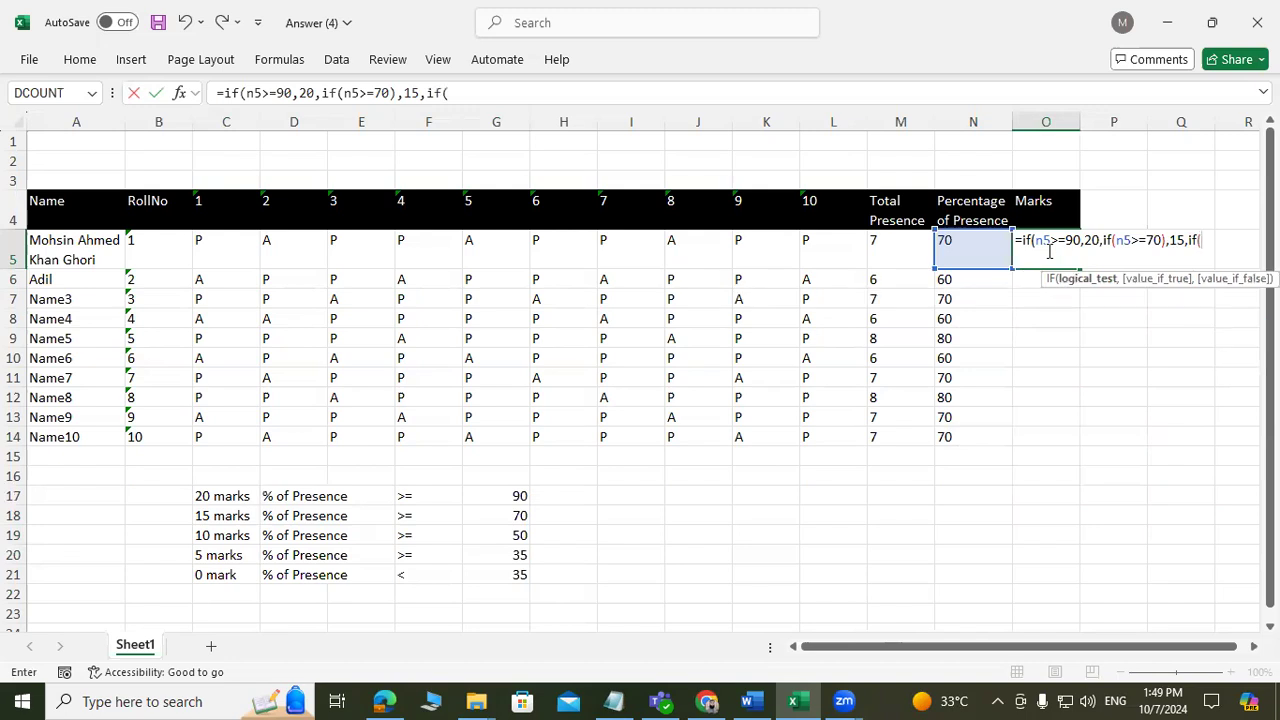
text(5>=50),)
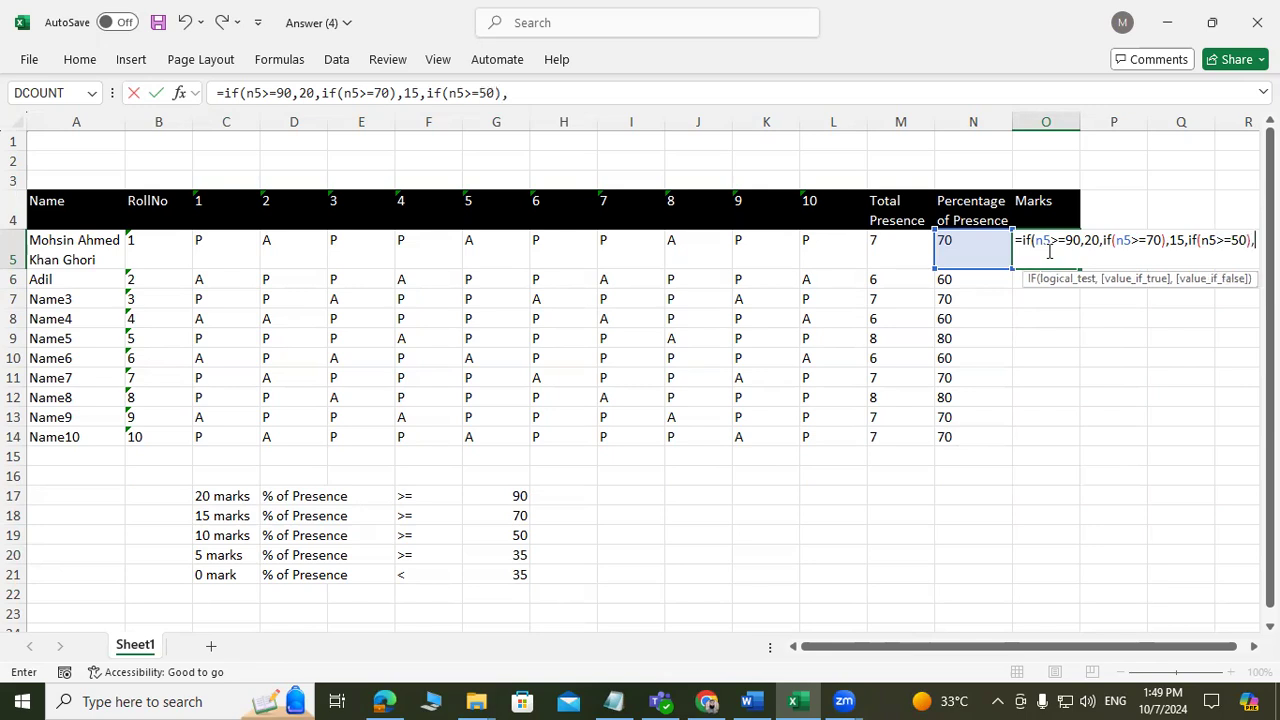
text(10,if)
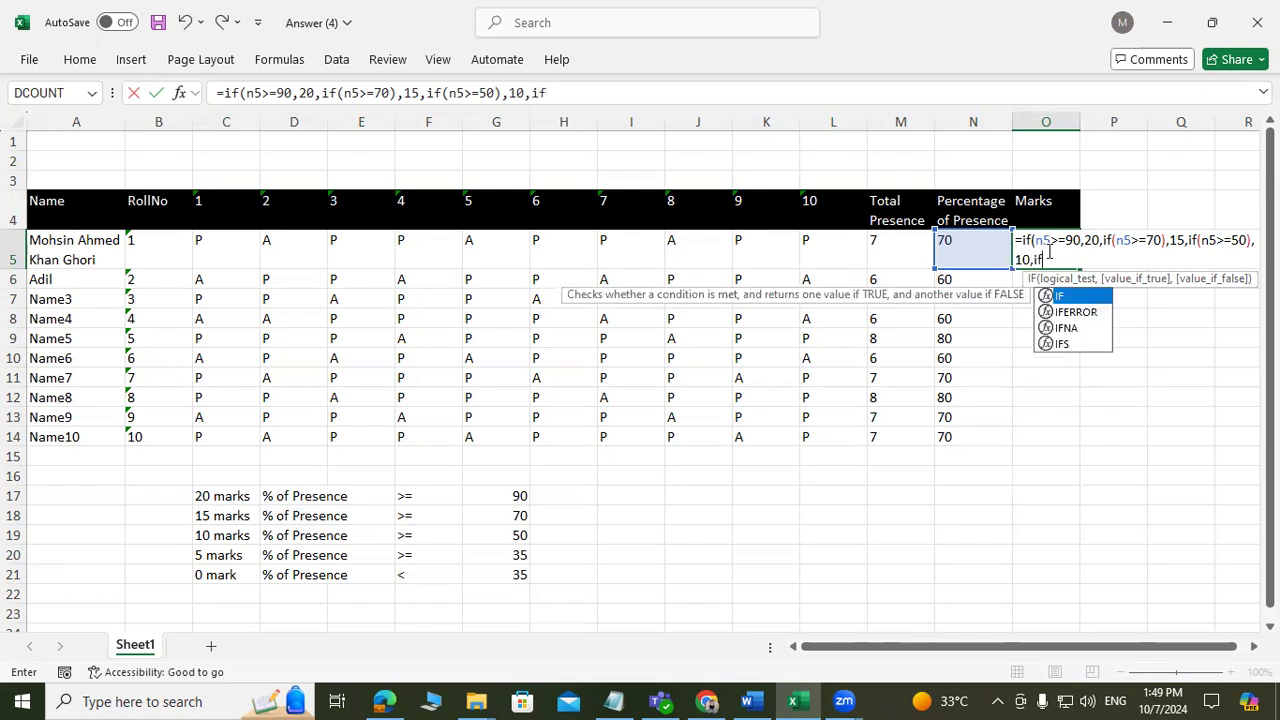
text((n5>)
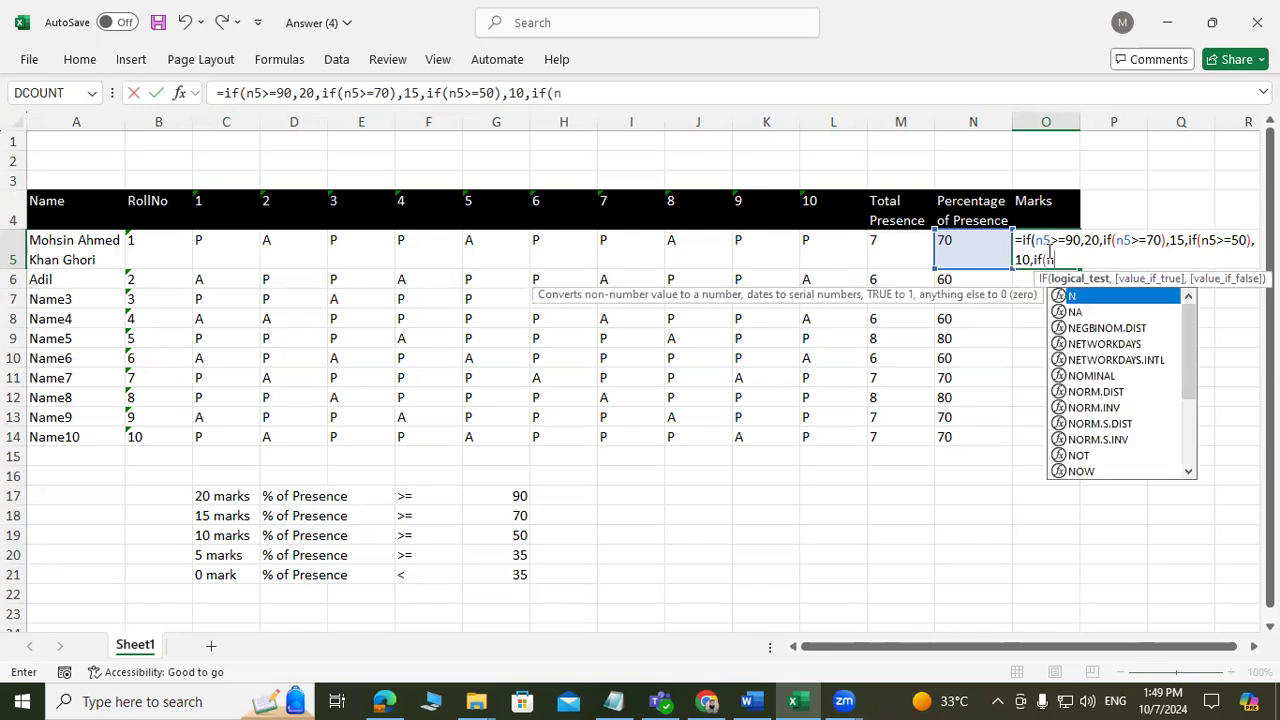
text(=35)
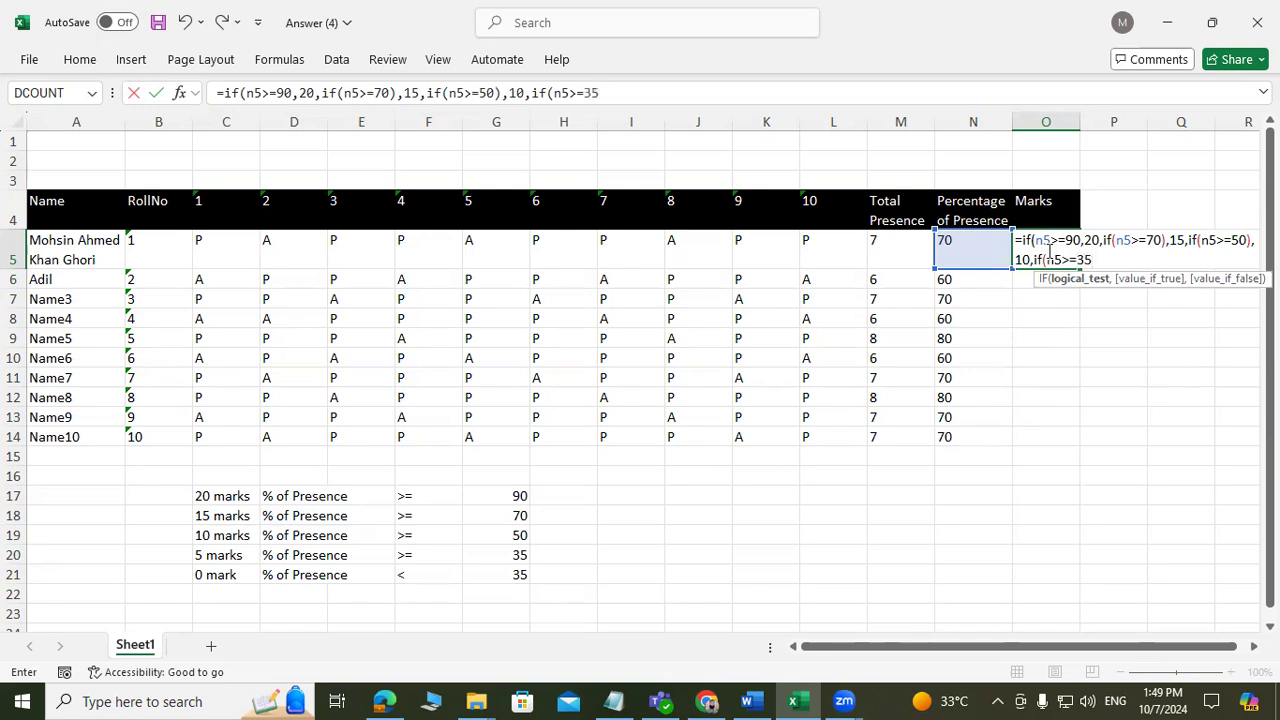
text(),)
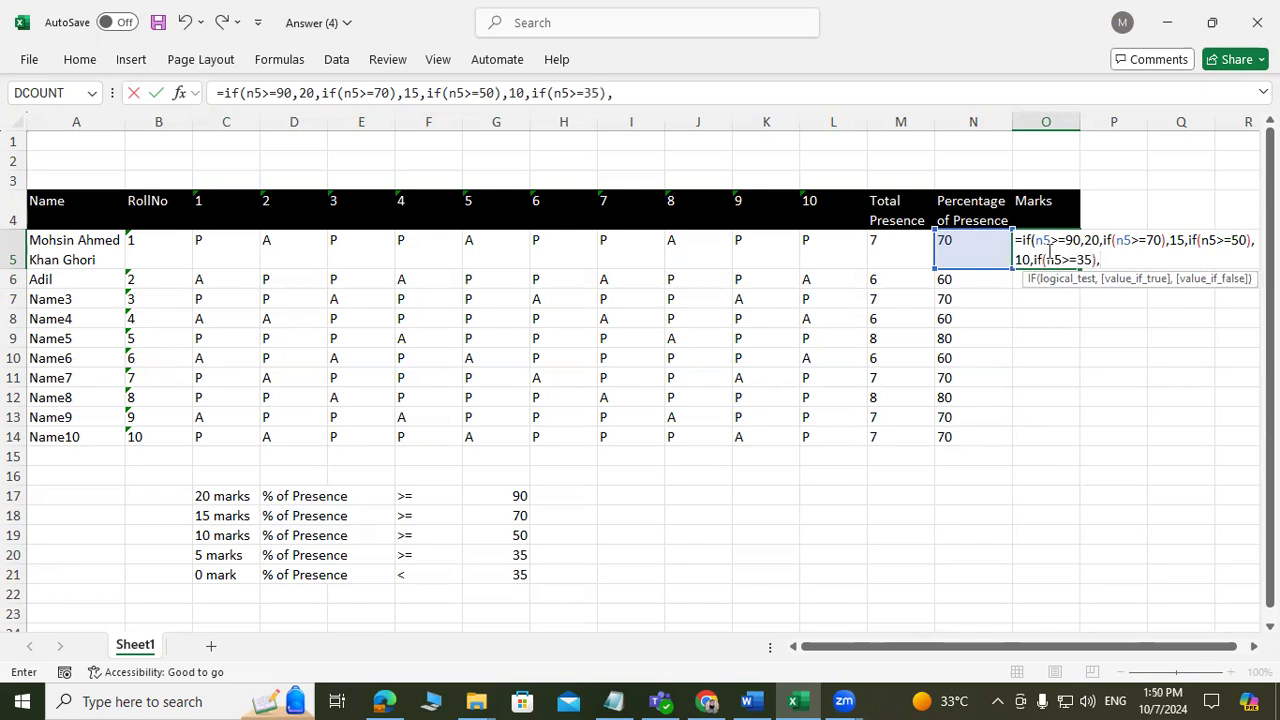
text(5,0))
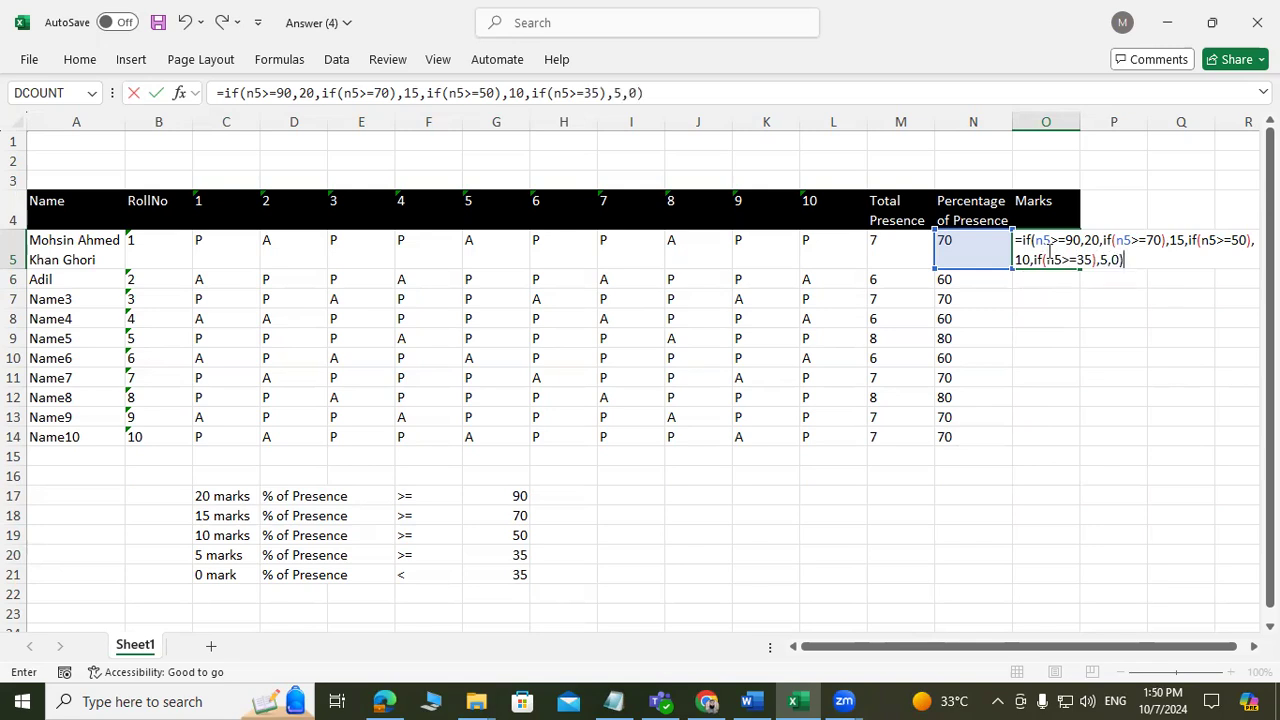
text()))
- Remove the misplaced closing parentheses after the 70, 50 and 35 conditions in the O5 formula
click(1158, 242)
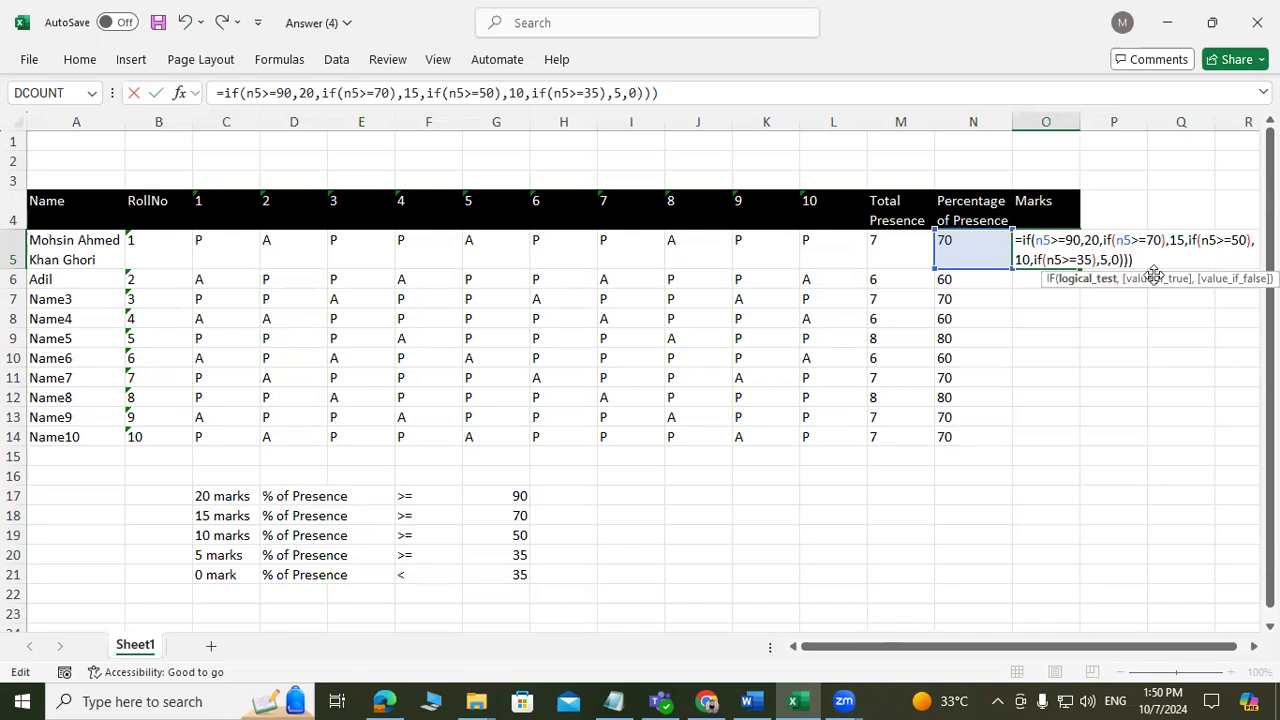
key(Delete)
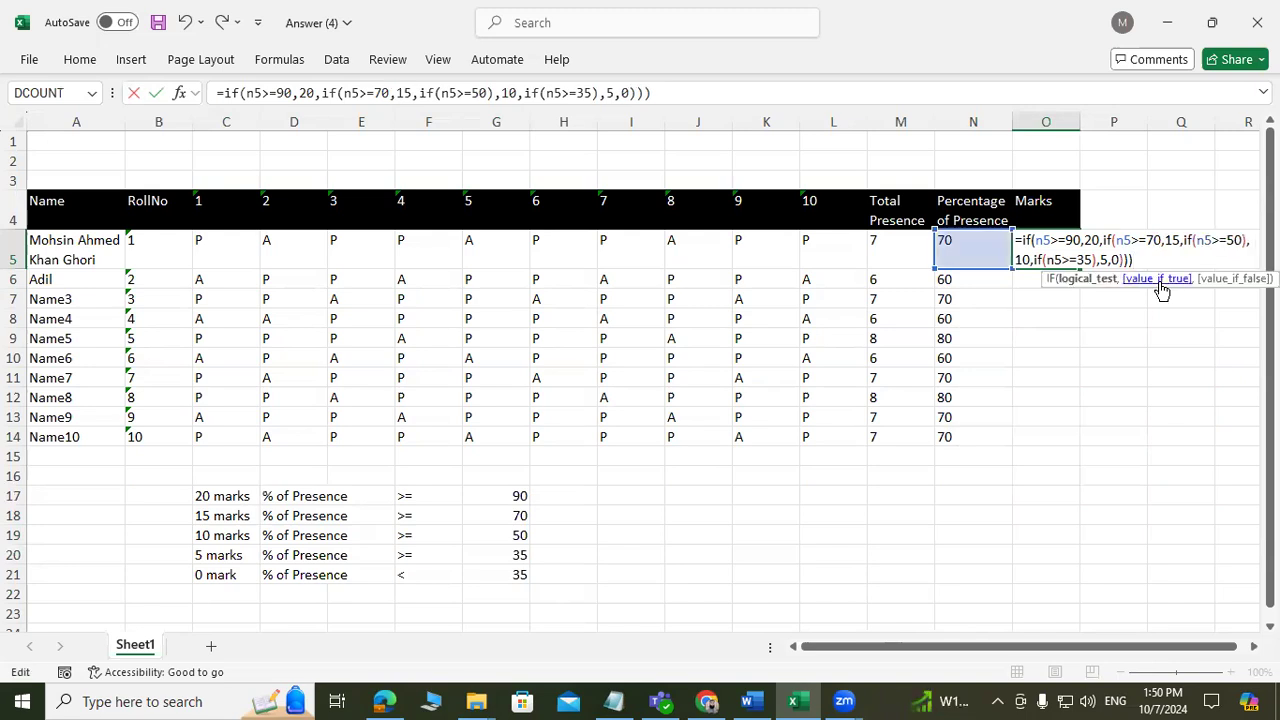
key(Right)
key(Right)
key(Right)
key(Right)
key(Right)
key(Right)
key(Right)
key(Delete)
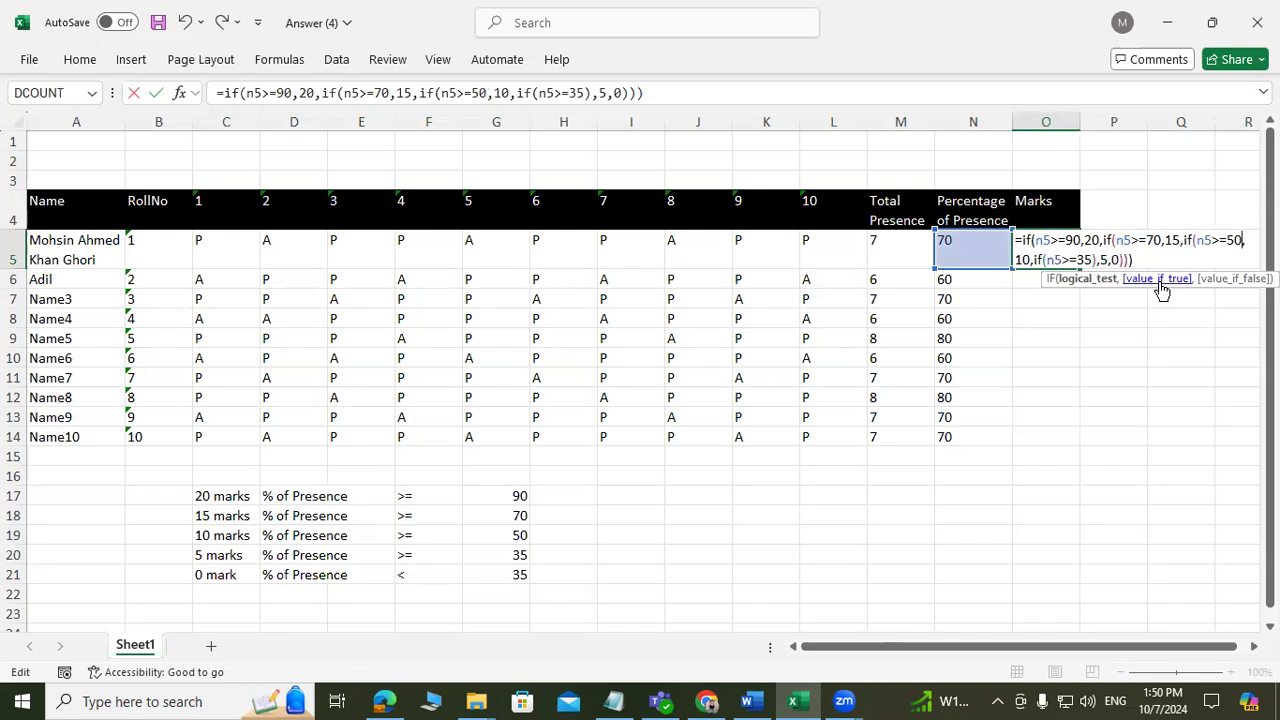
key(Right)
key(Right)
key(Right)
key(Right)
key(Right)
key(Right)
key(Right)
key(Right)
key(Right)
key(Right)
key(Right)
key(Right)
key(Right)
key(Right)
key(Right)
key(Right)
key(Right)
key(Right)
key(Right)
key(Left)
key(Left)
key(Left)
key(Left)
key(Left)
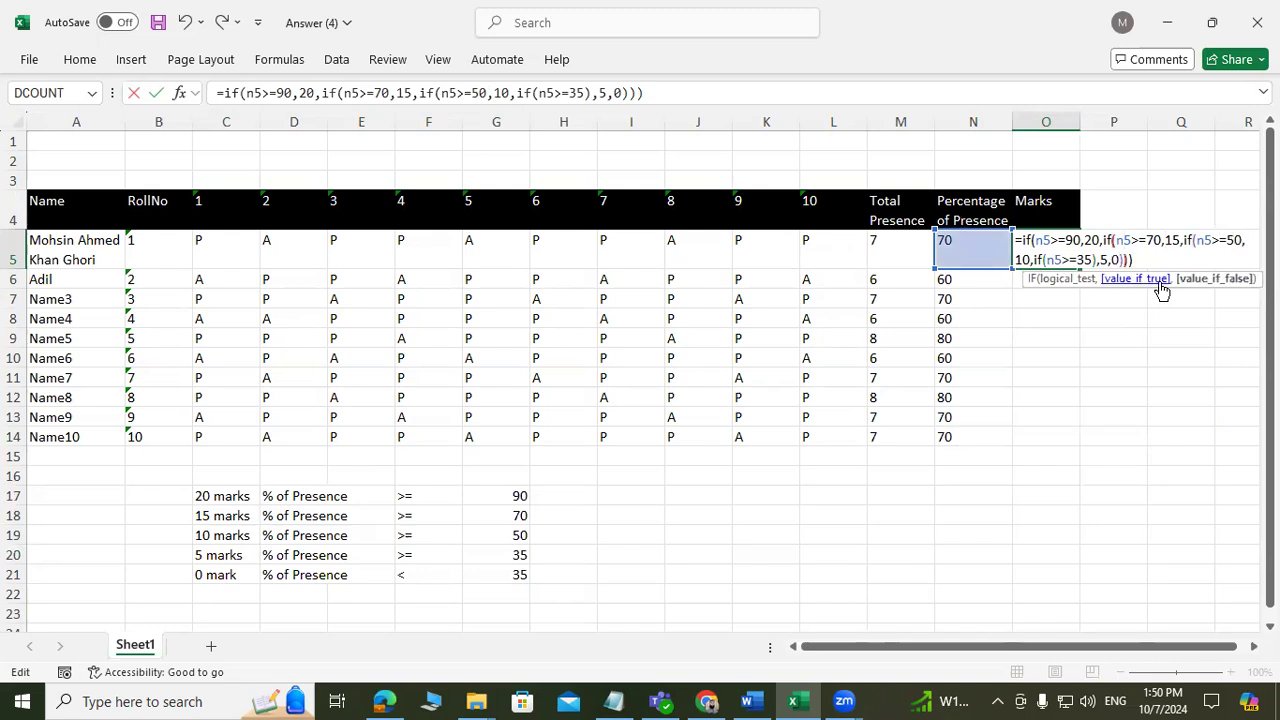
key(BackSpace)
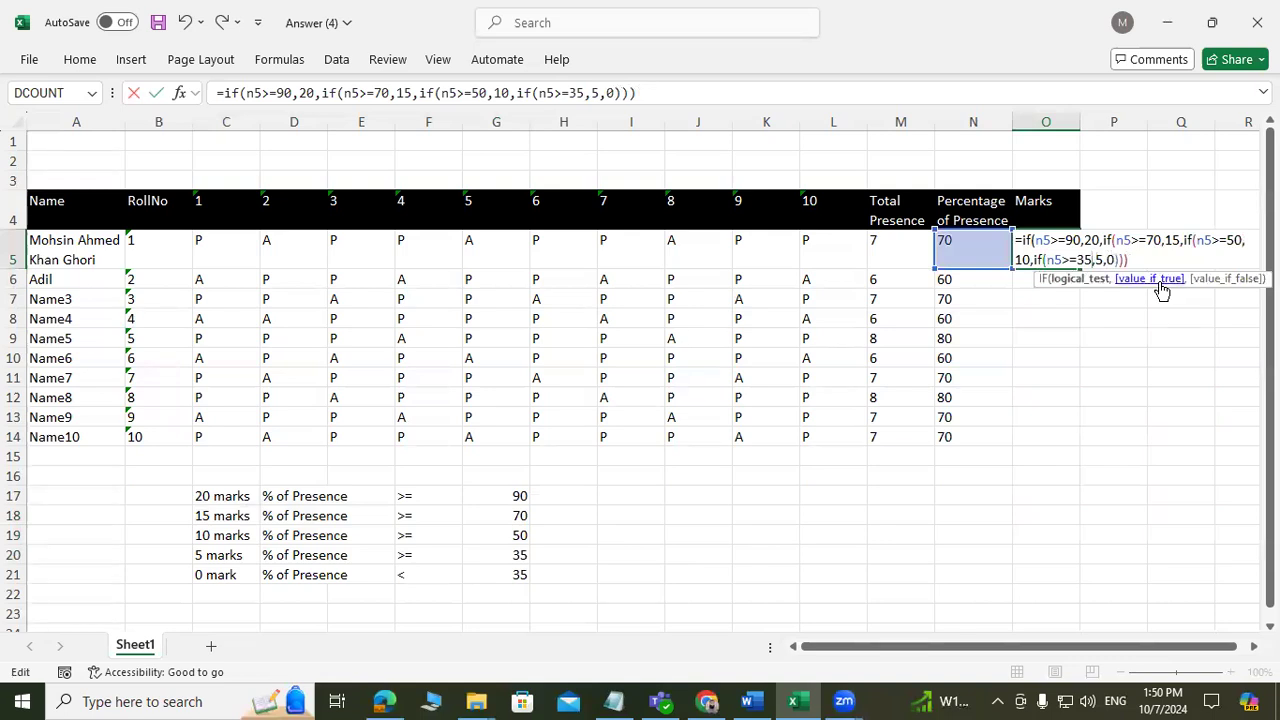
- Complete O5 as =IF(N5>=90,20,IF(N5>=70,15,IF(N5>=50,10,IF(N5>=35,5,0)))) and fill it down through O14
key(Right)
key(Right)
key(Right)
key(Right)
key(Right)
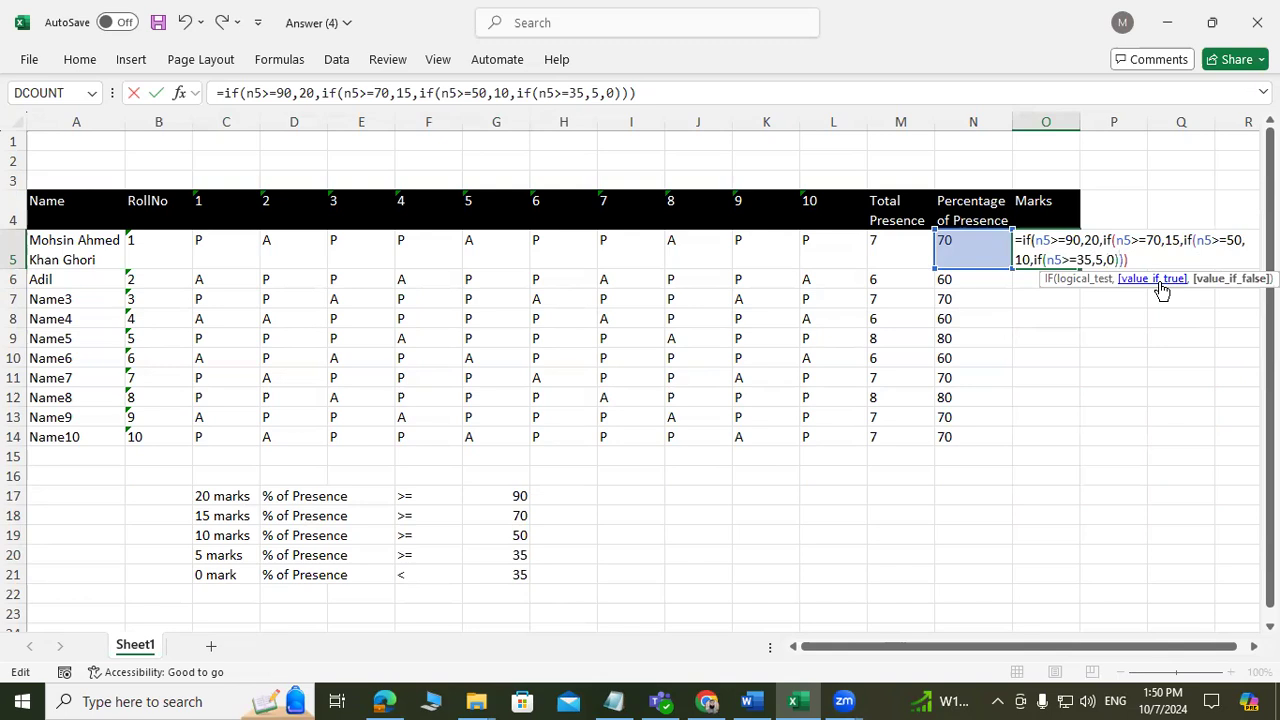
key(Right)
key(Right)
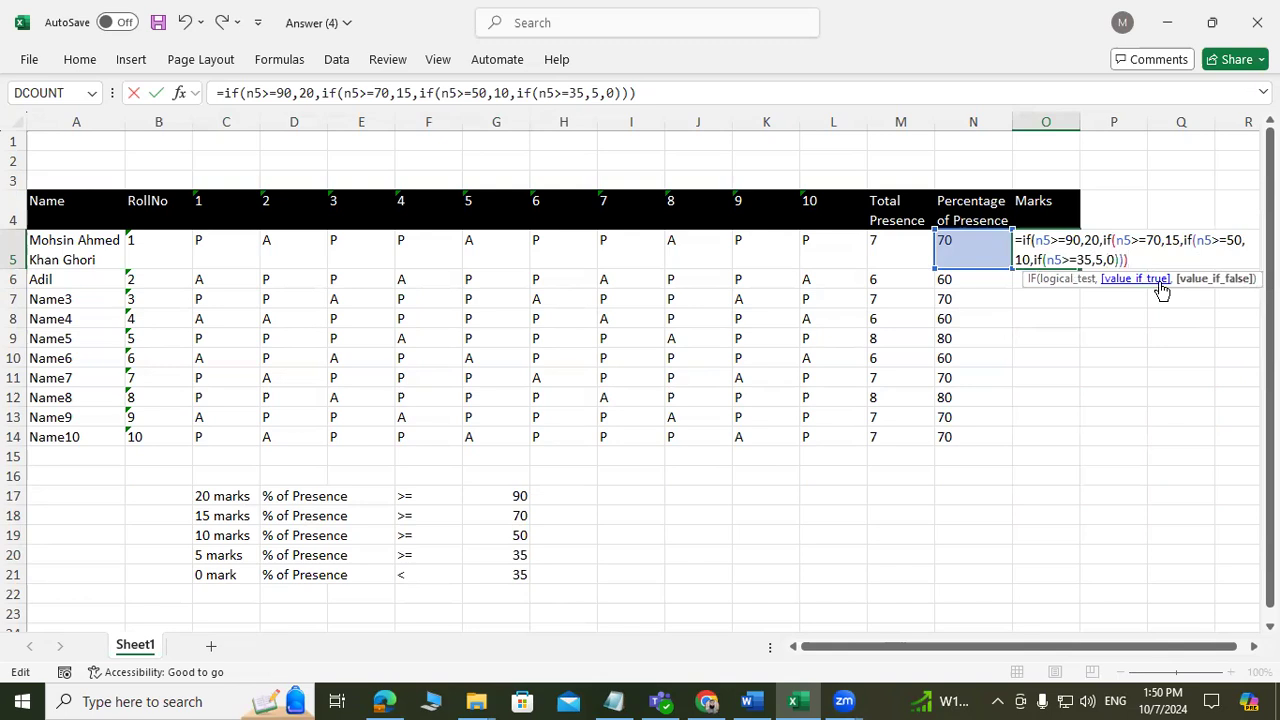
text())
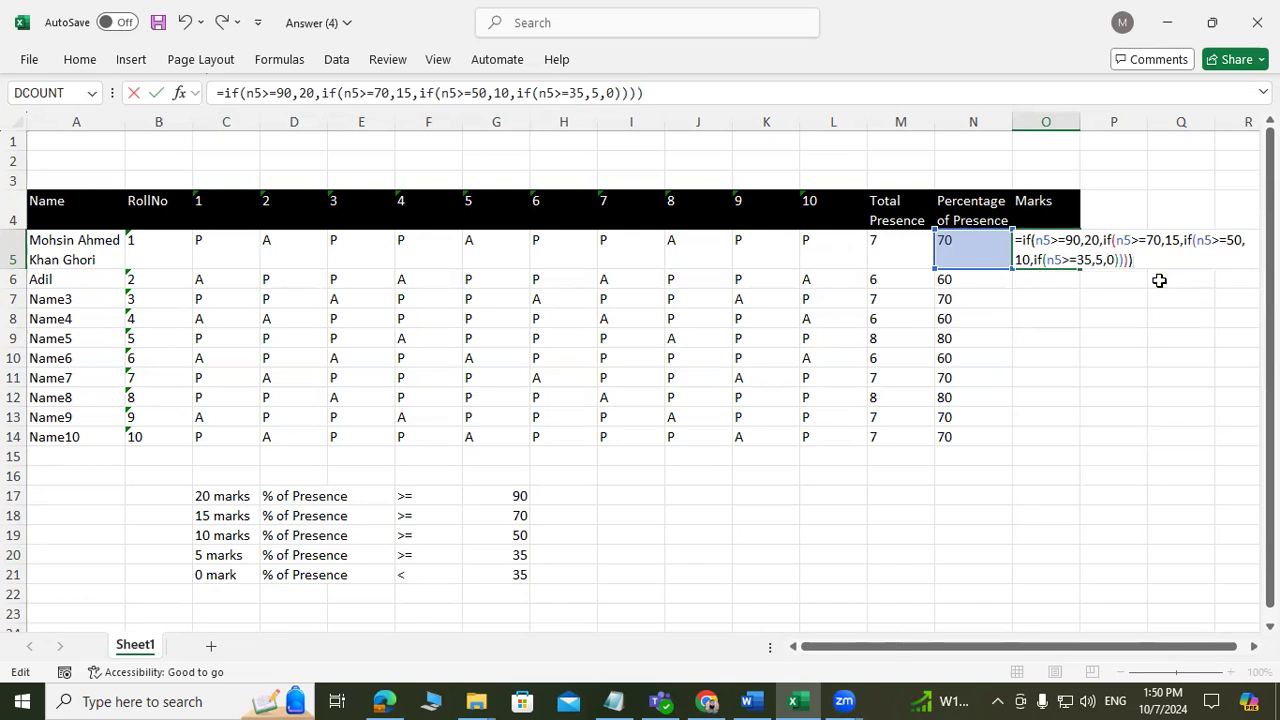
key(Return)
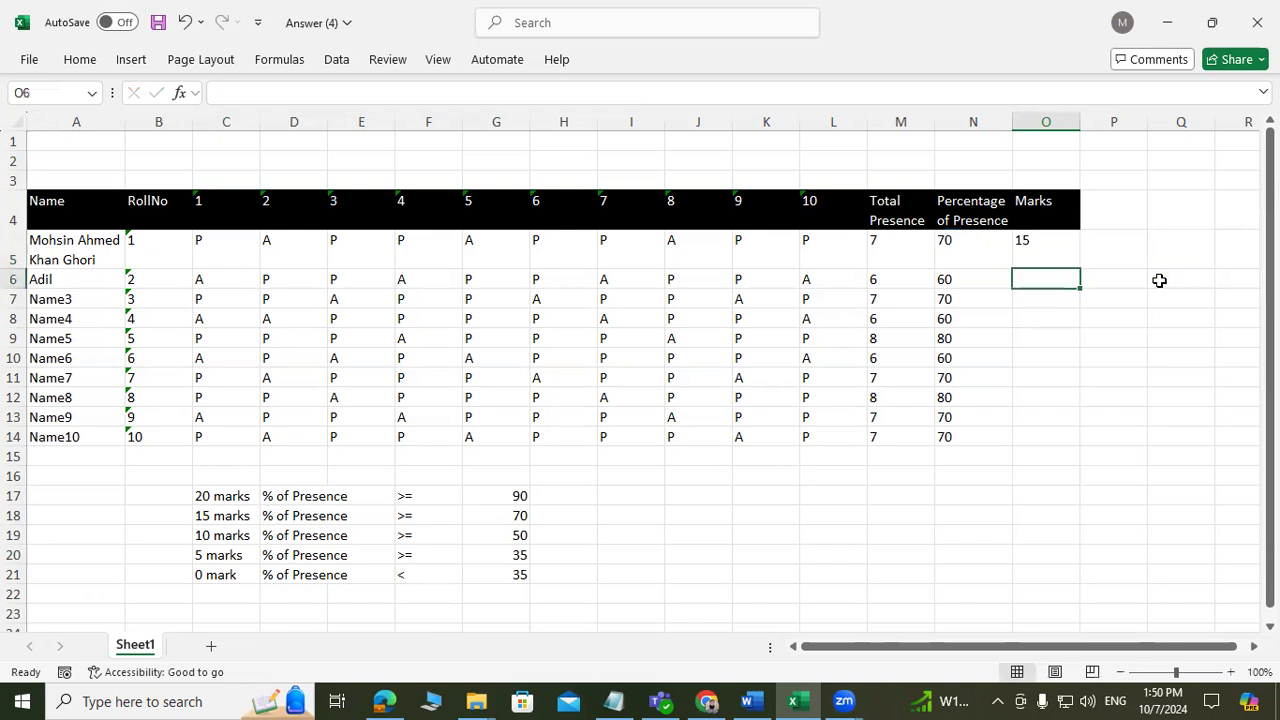
click(1041, 246)
drag(1079, 268, 1064, 443)
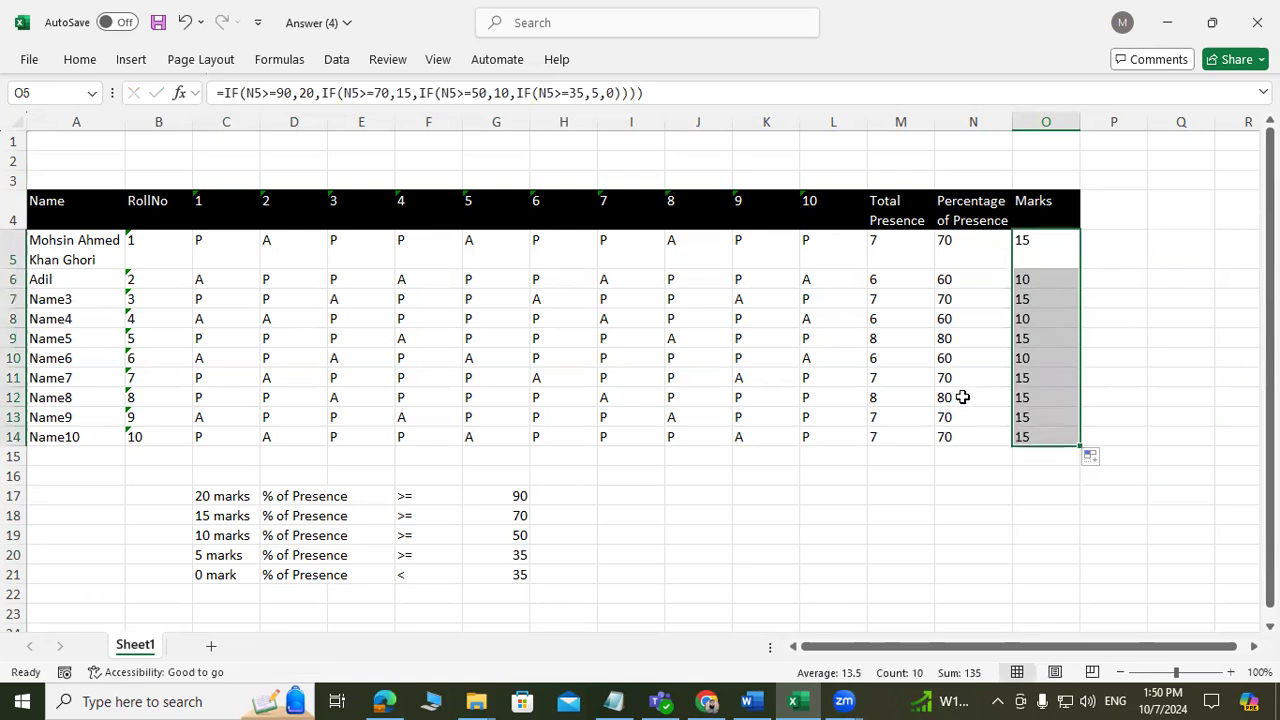
- Overwrite the percentage of presence in N14 with 91 to test the 20-mark rule
click(966, 438)
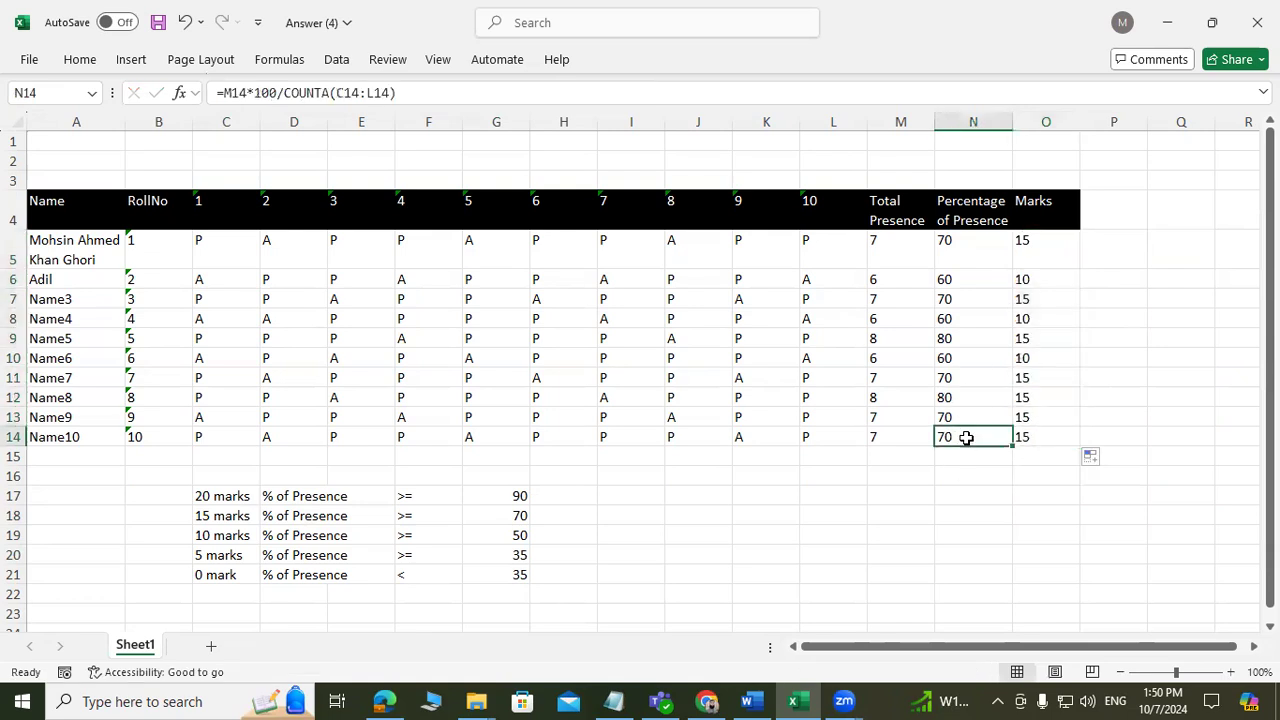
text(91)
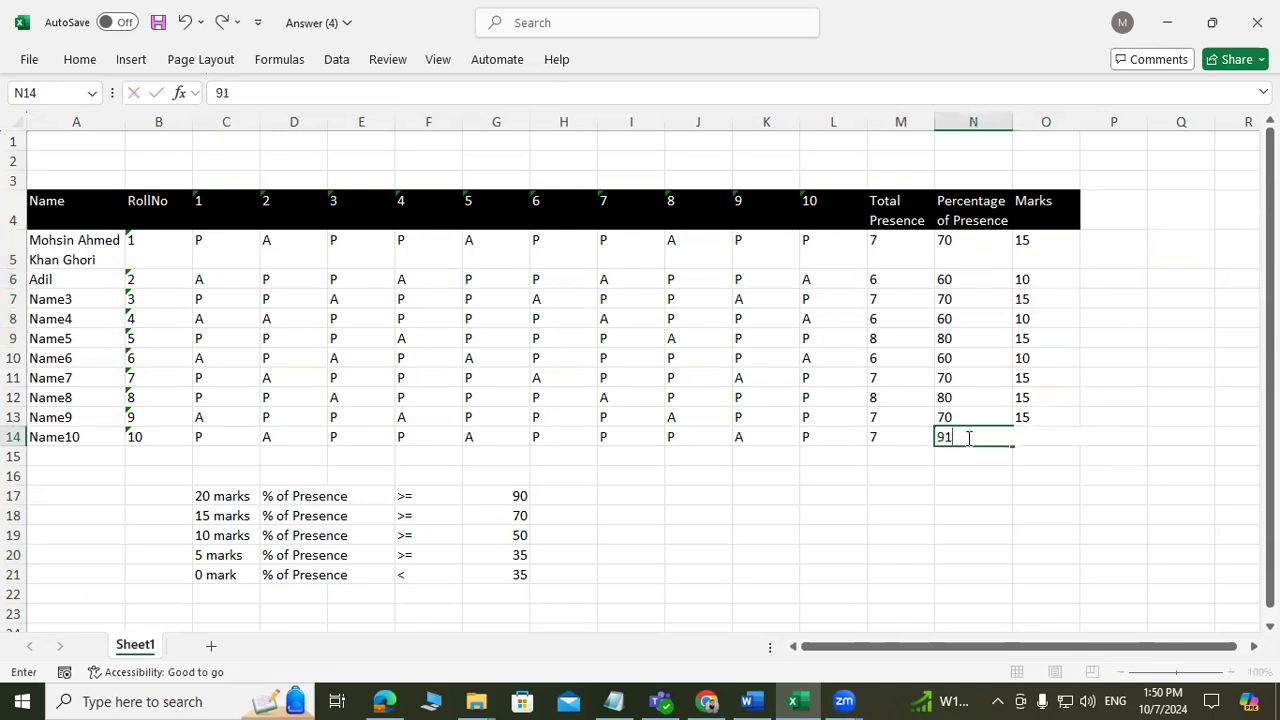
key(Return)
- Overwrite the percentage of presence in N12 with 40 to test the 5-mark rule
key(Up)
key(Up)
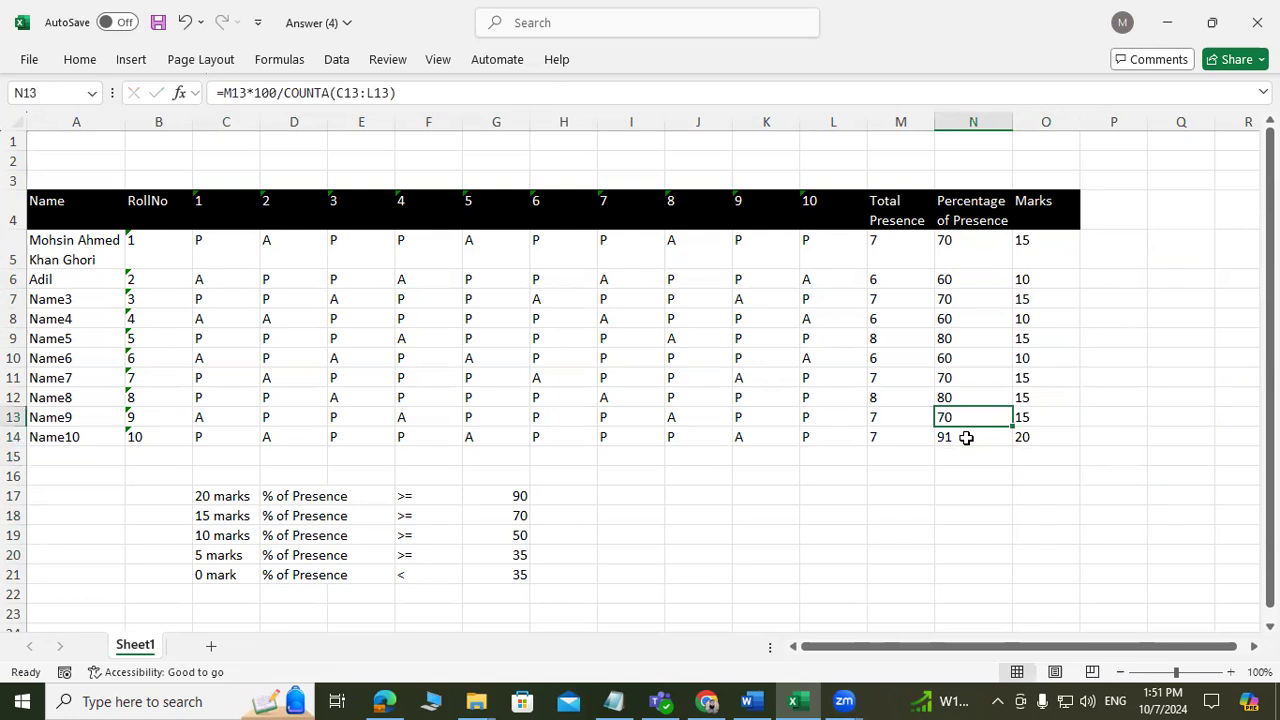
key(Up)
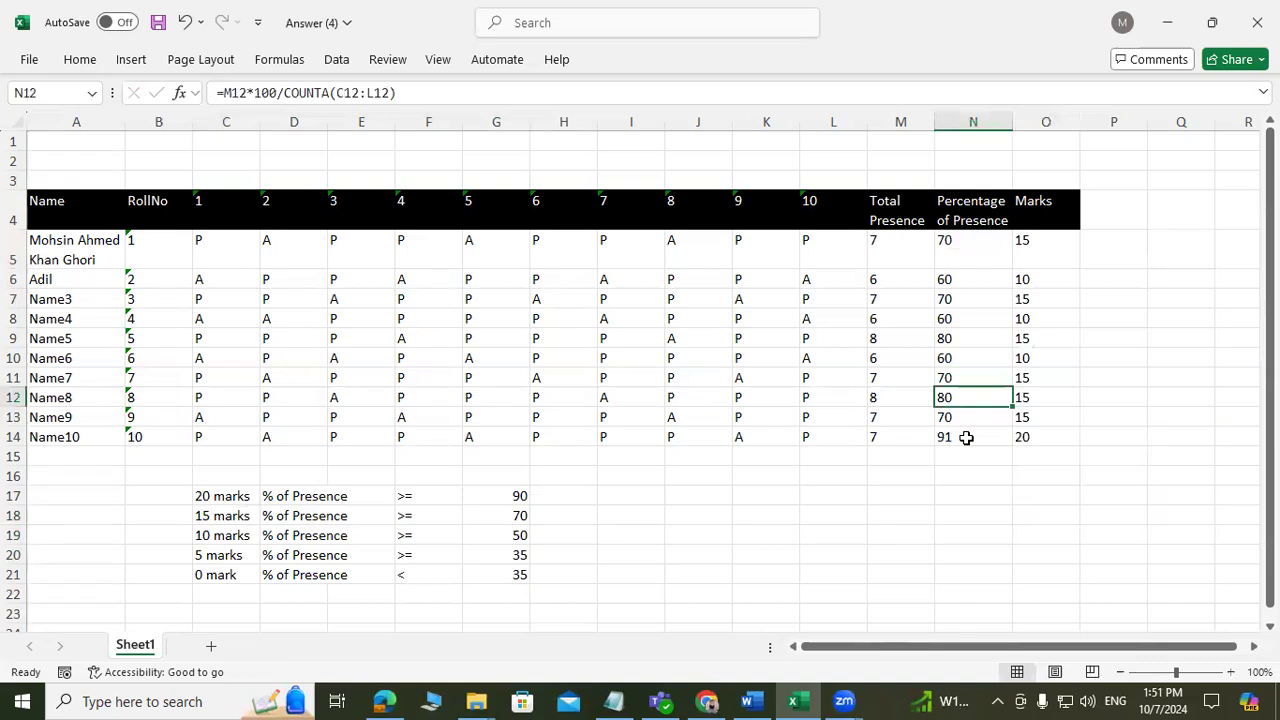
text(5)
key(BackSpace)
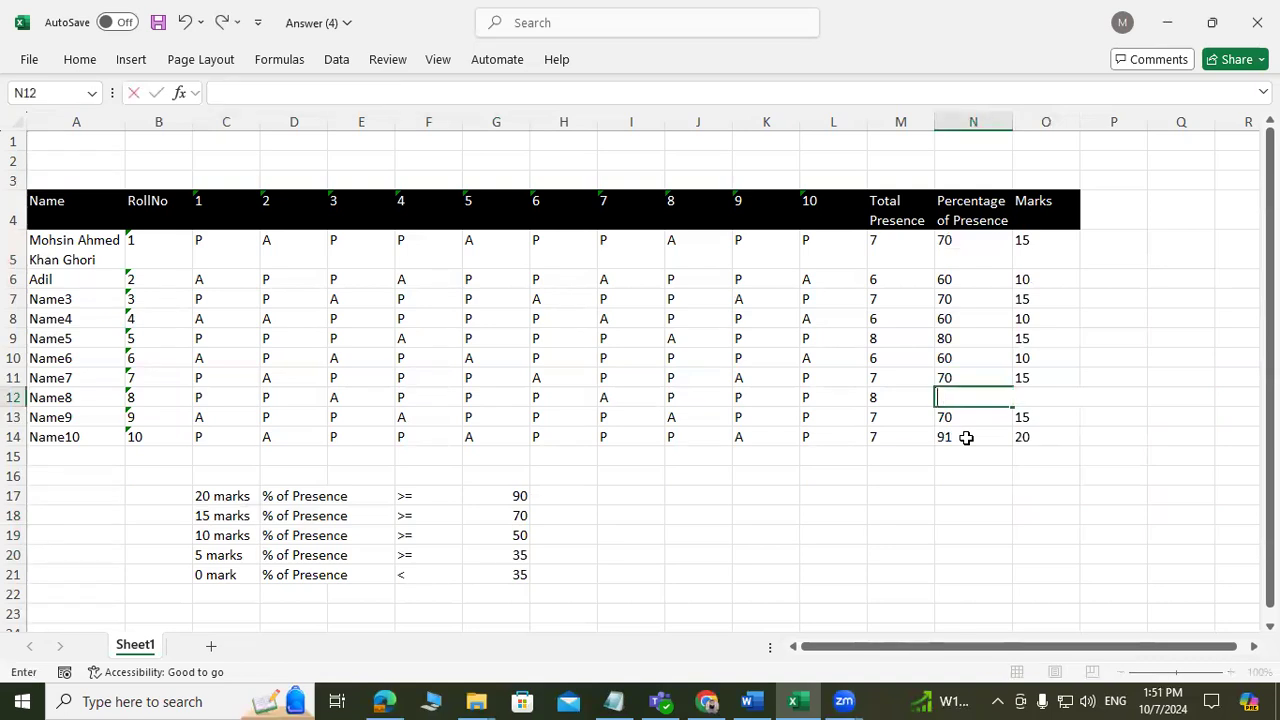
text(40)
key(Return)
- Overwrite the percentage of presence in N6 with 0 to test the 0-mark rule
key(Up)
key(Up)
key(Up)
key(Up)
key(Up)
key(Up)
key(Up)
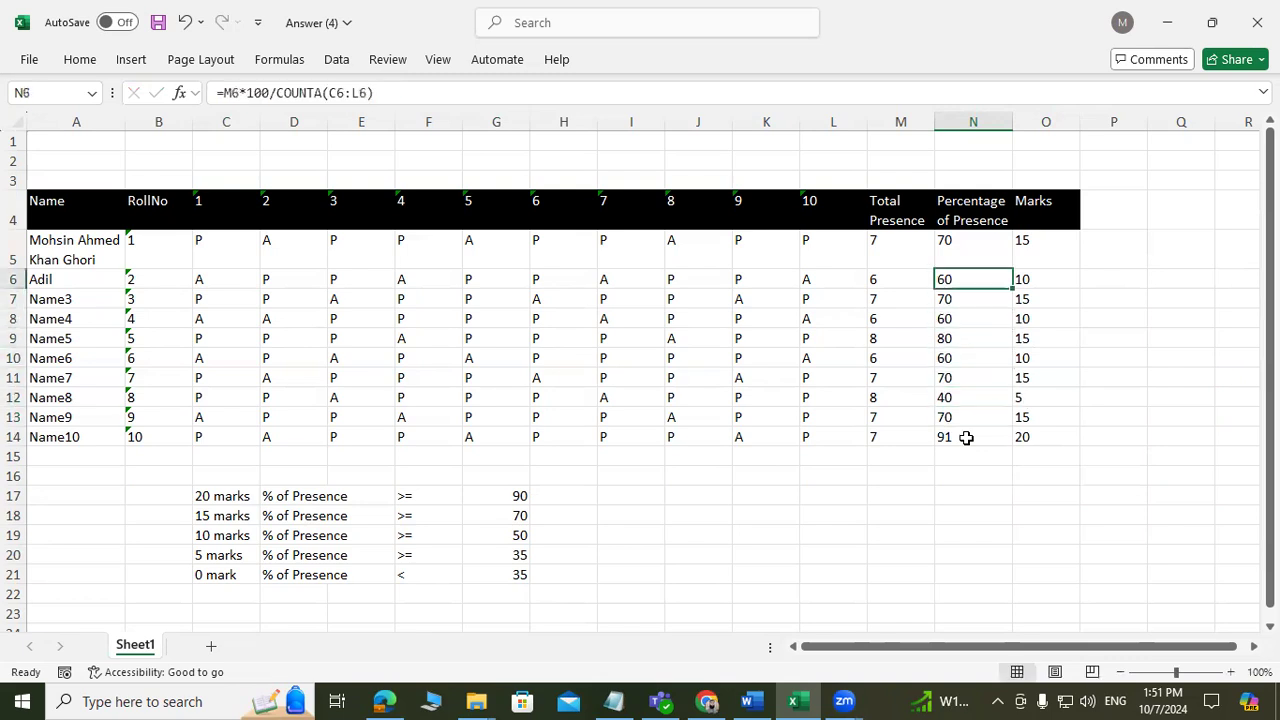
text(o)
key(BackSpace)
text(0)
key(Return)
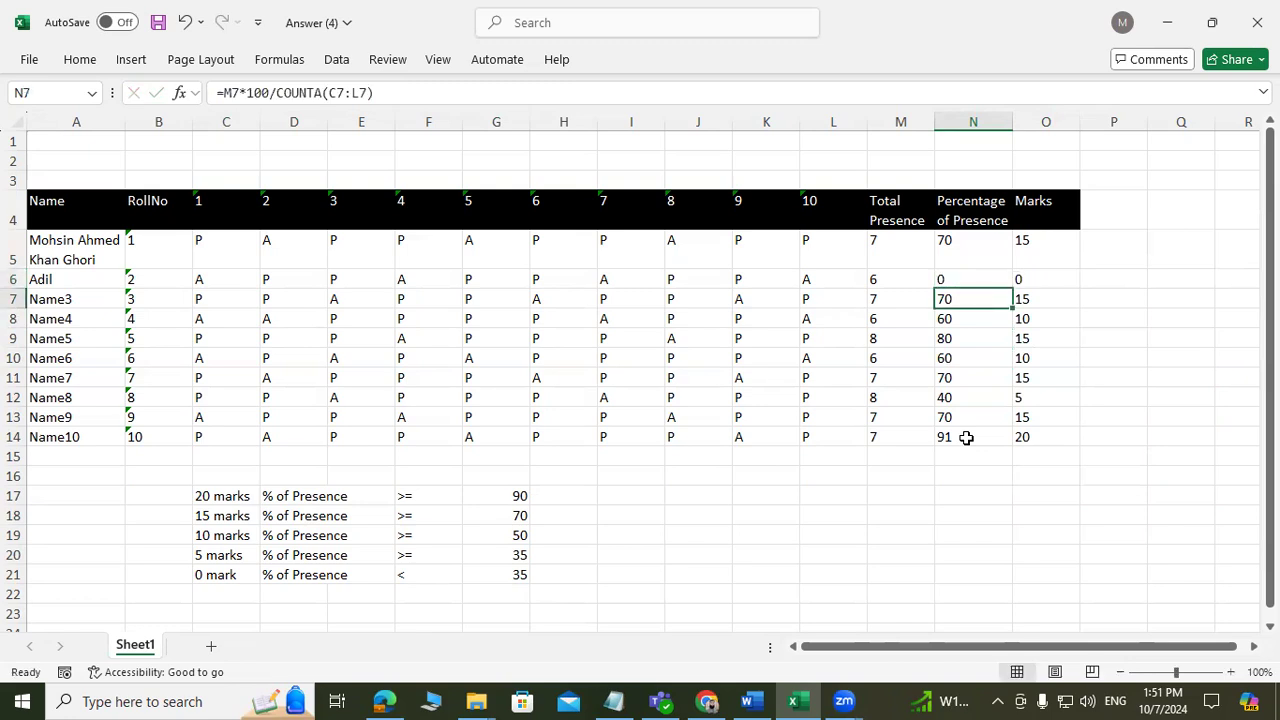
- Compare the percentages in column N with the marks in column O for rows 14, 13, 12 and 8
key(Down)
key(Down)
key(Down)
key(Down)
key(Down)
key(Down)
key(Down)
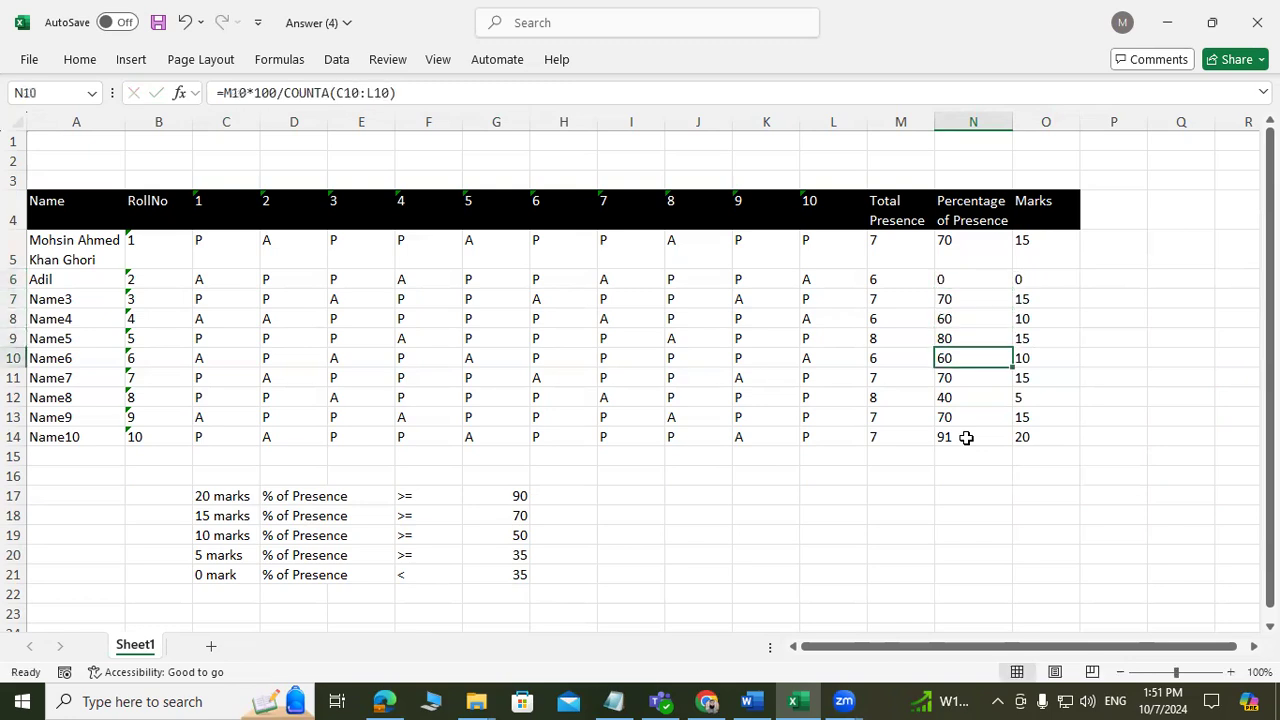
key(Up)
key(Up)
key(Up)
key(Down)
key(Down)
key(Down)
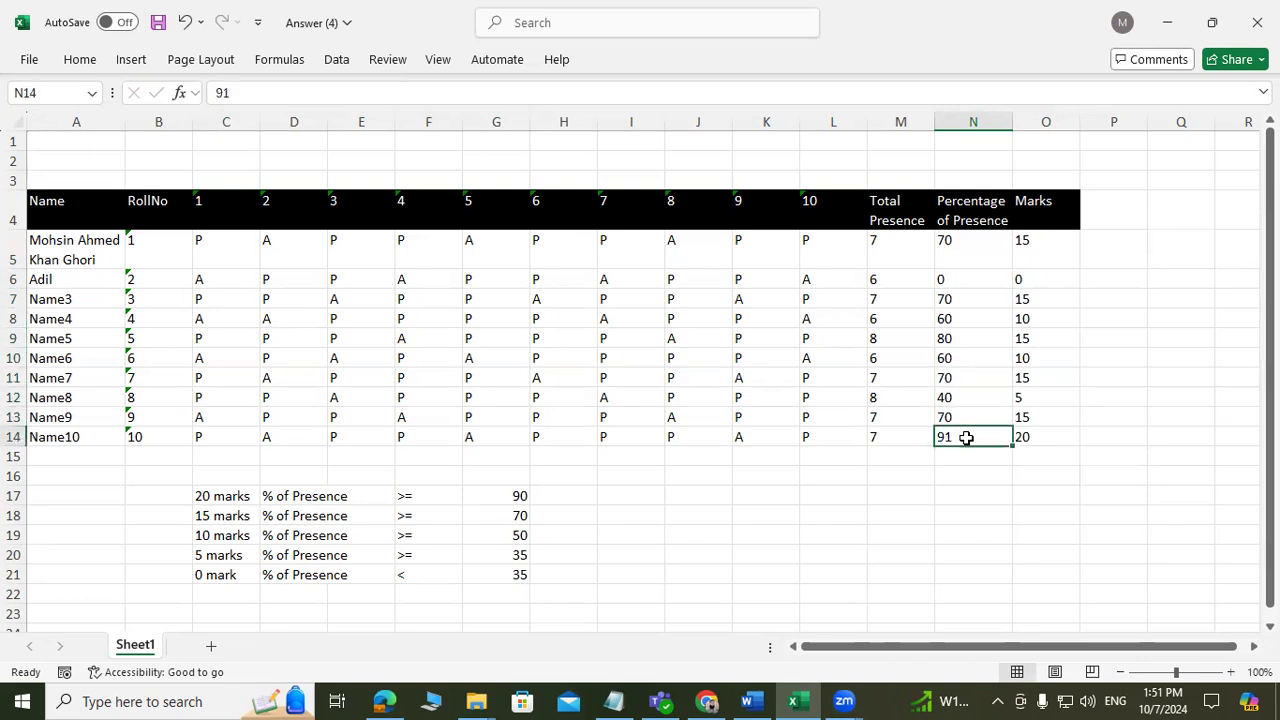
key(shift+Right)
key(Up)
key(shift+Right)
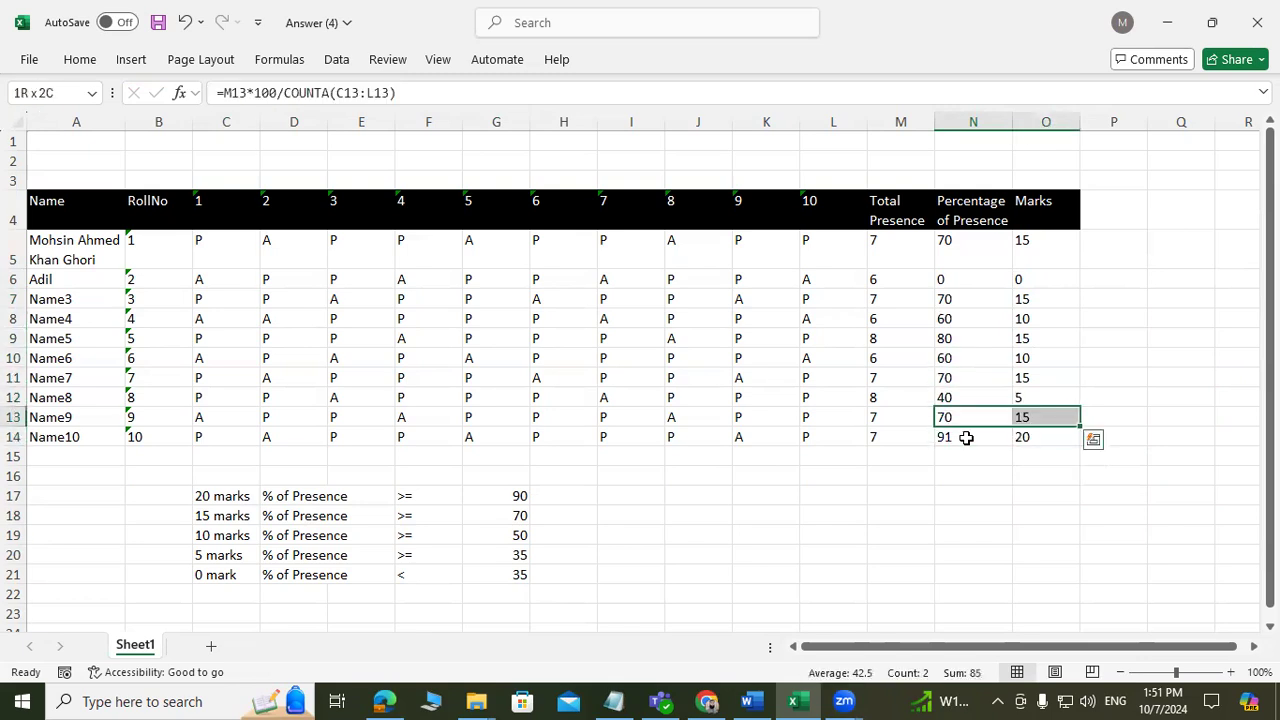
key(Up)
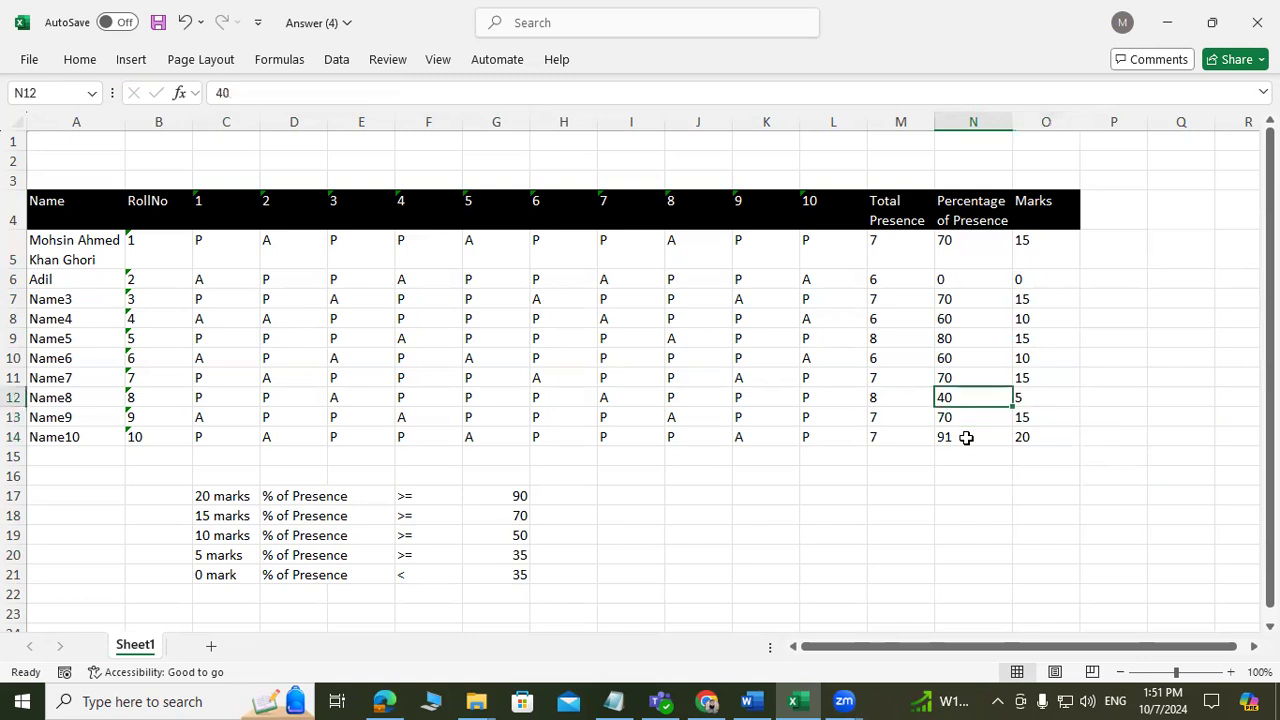
key(shift+Right)
key(Left)
key(Up)
key(Up)
key(Up)
key(Right)
key(Up)
key(shift+Right)
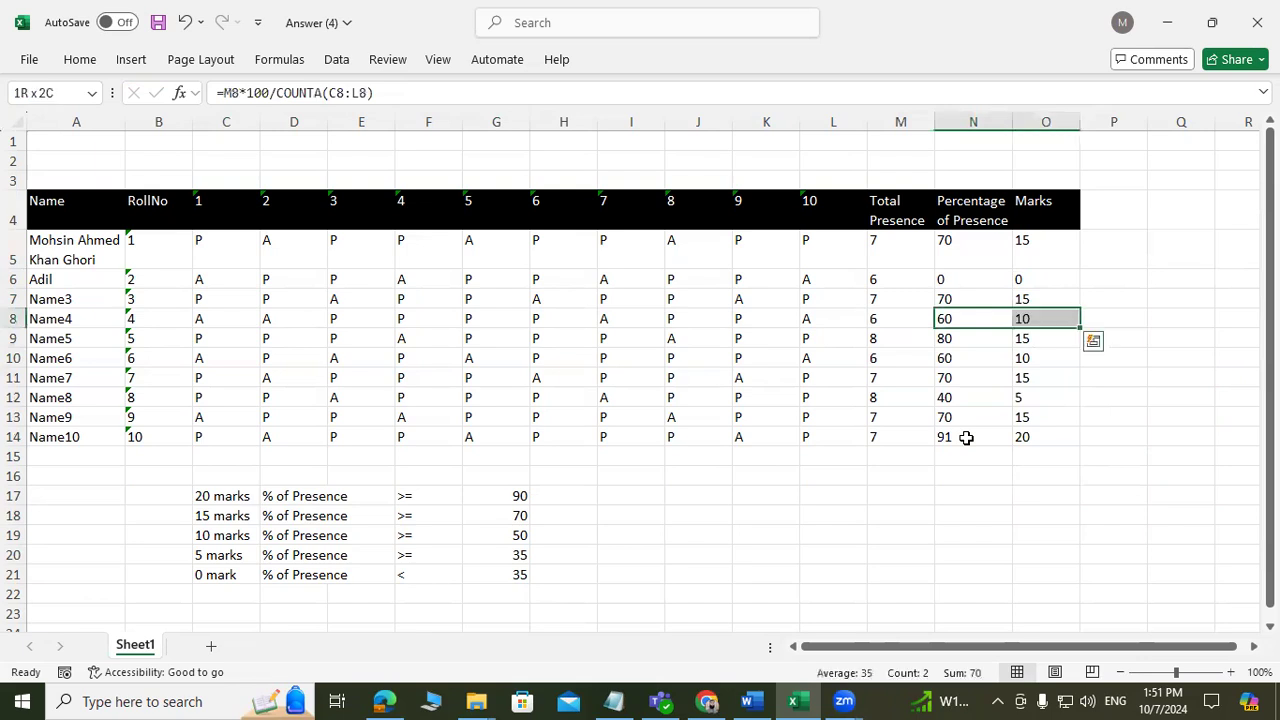
key(Down)
key(Down)
key(Down)
key(Down)
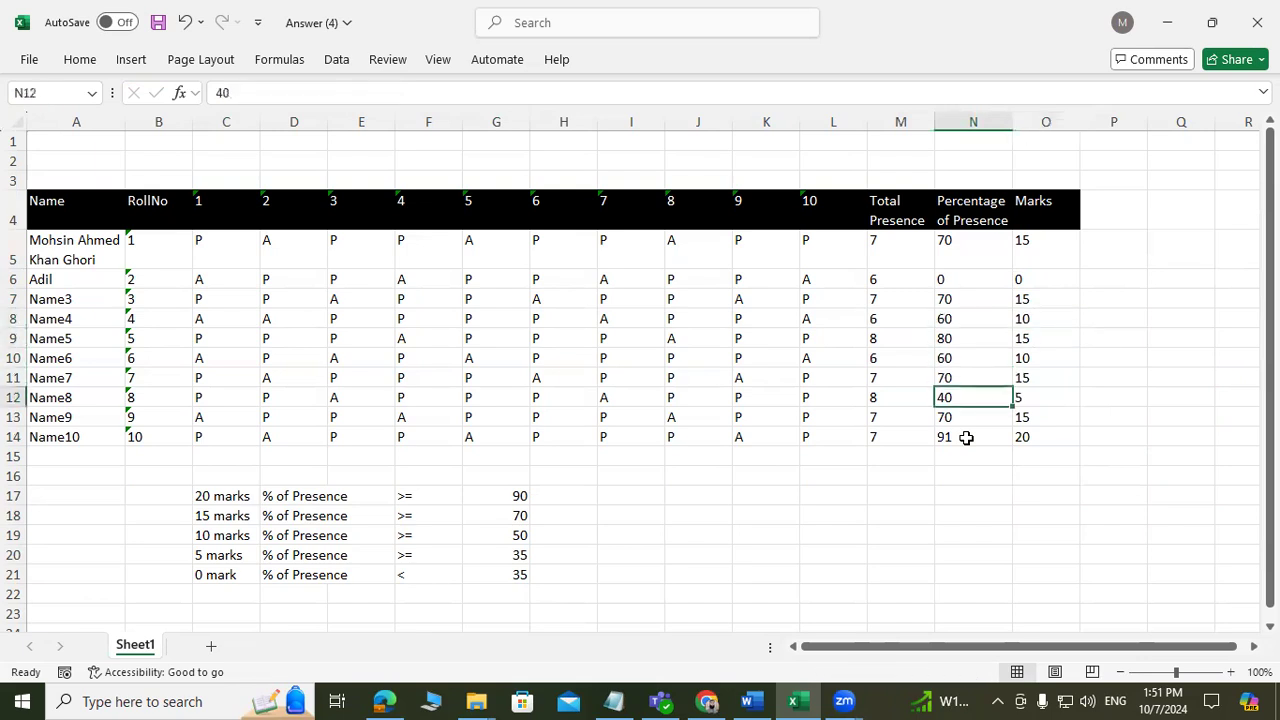
key(shift+Right)
- Set the percentage of presence in N6 to 2 and select it together with its mark in O6
key(Up)
key(Up)
key(Up)
key(Up)
key(Up)
key(Up)
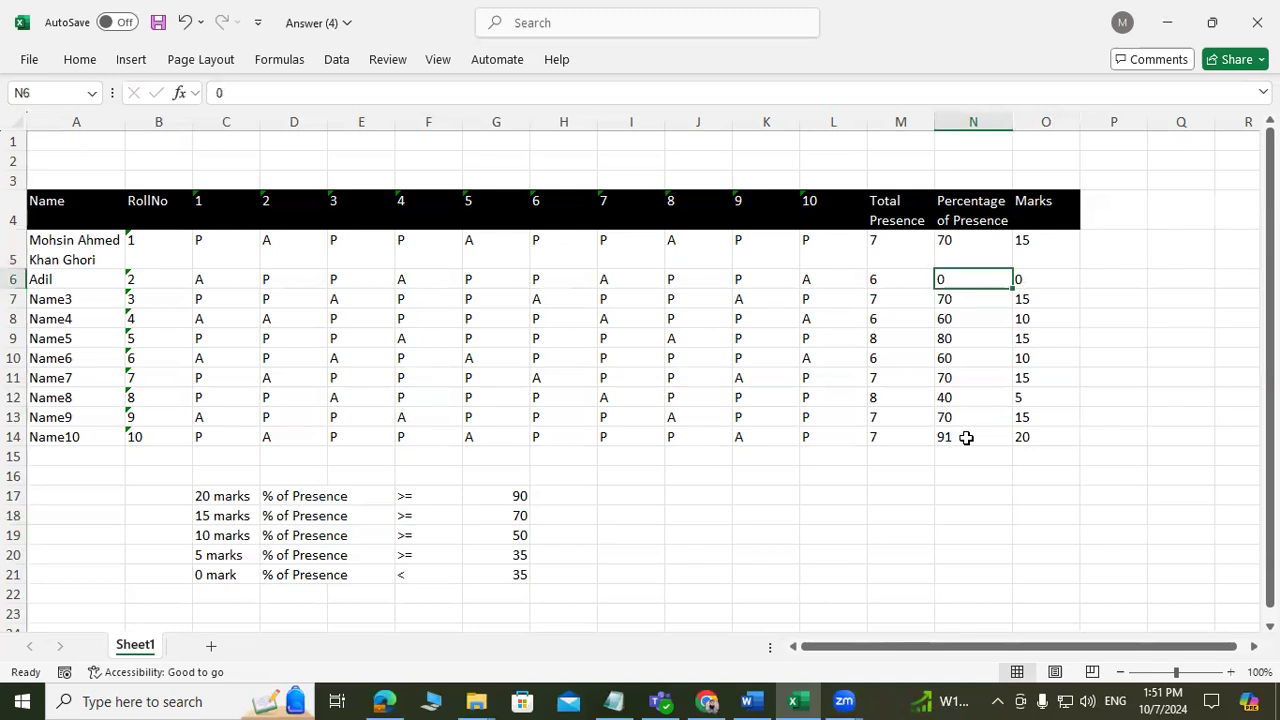
text(2)
key(Return)
key(Up)
key(shift+Right)
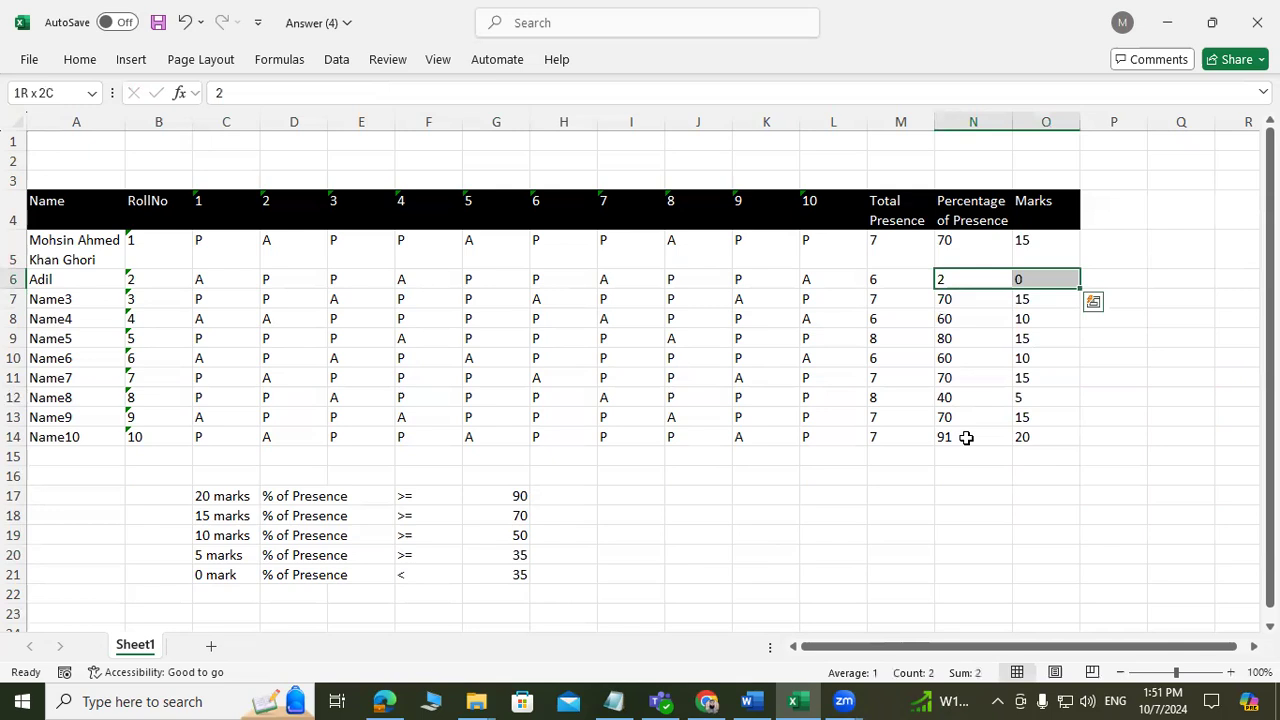